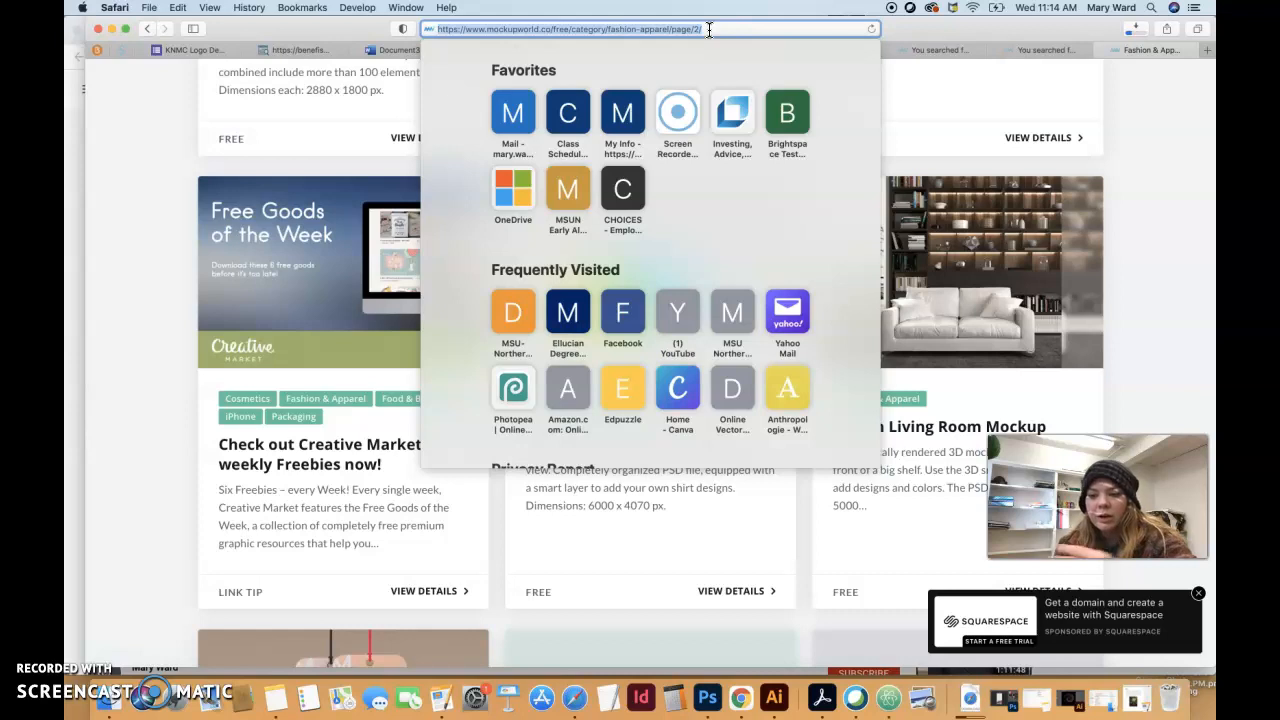
Search the web for "mockup world" and open the Mockup World website from the results.
text(moc)
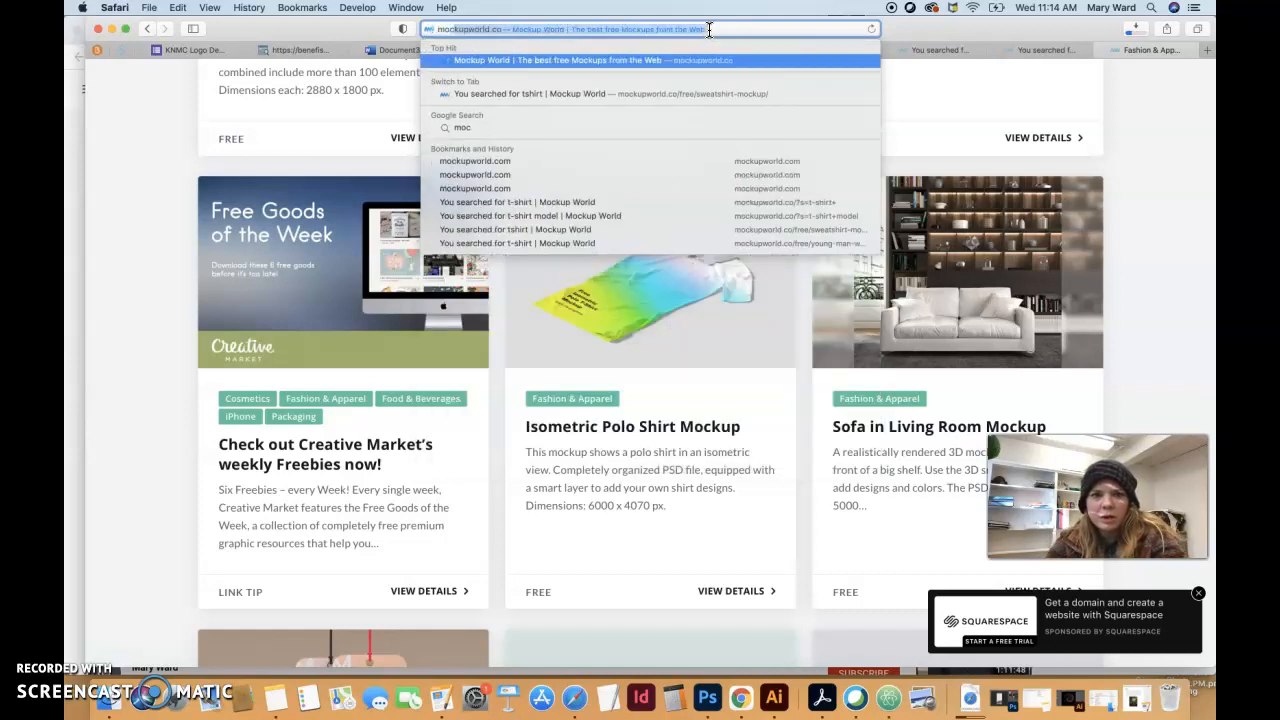
text(kup world)
key(Return)
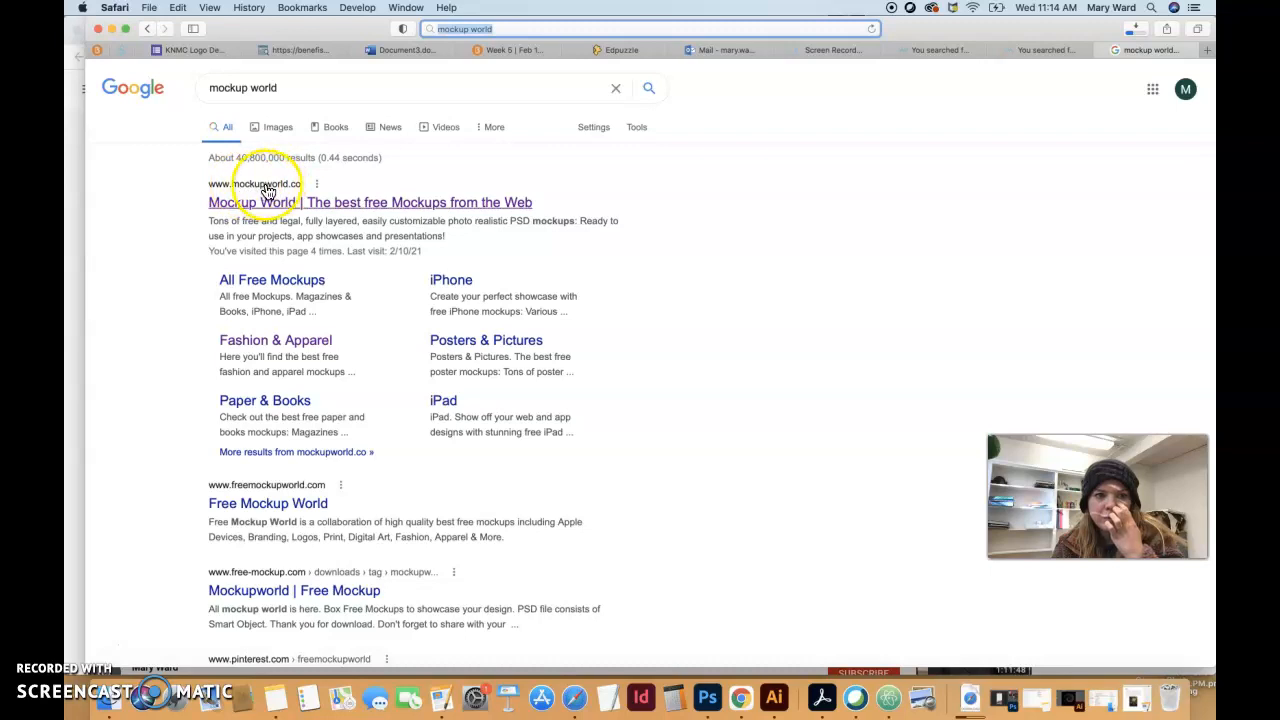
click(292, 208)
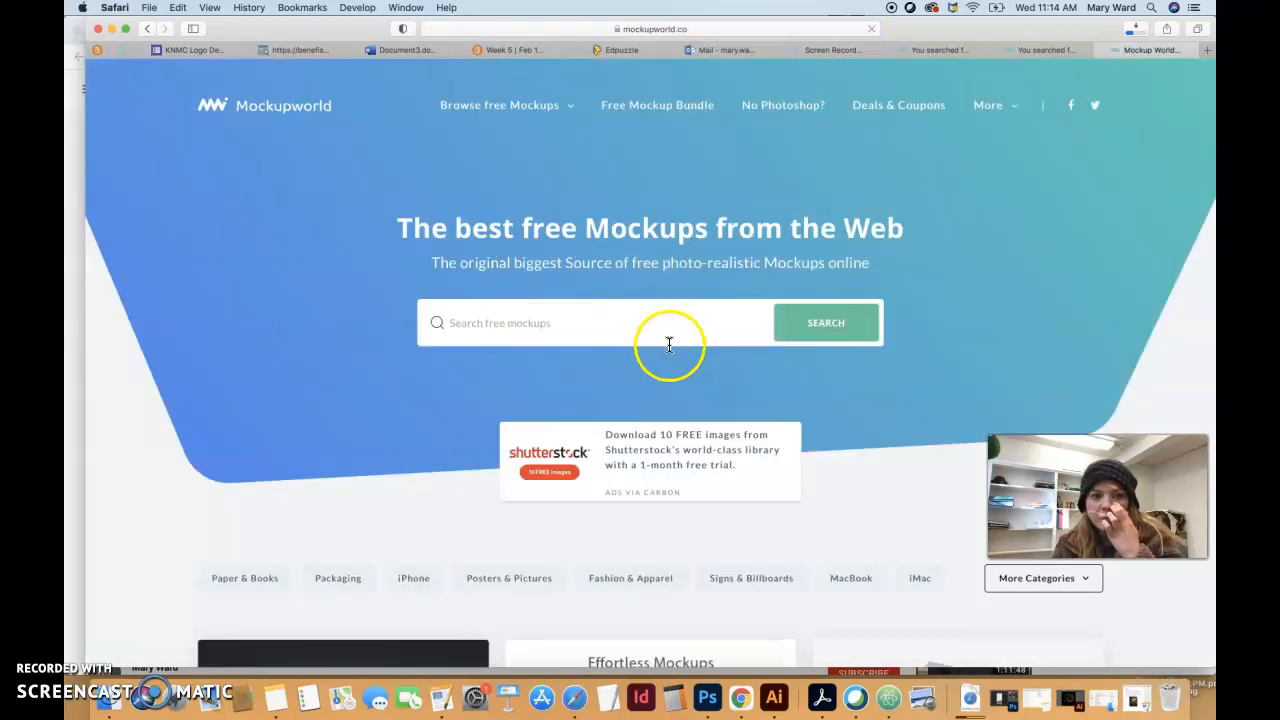
Open the Fashion & Apparel category of free mockups and browse its shirt listings.
mouse_move(568, 173)
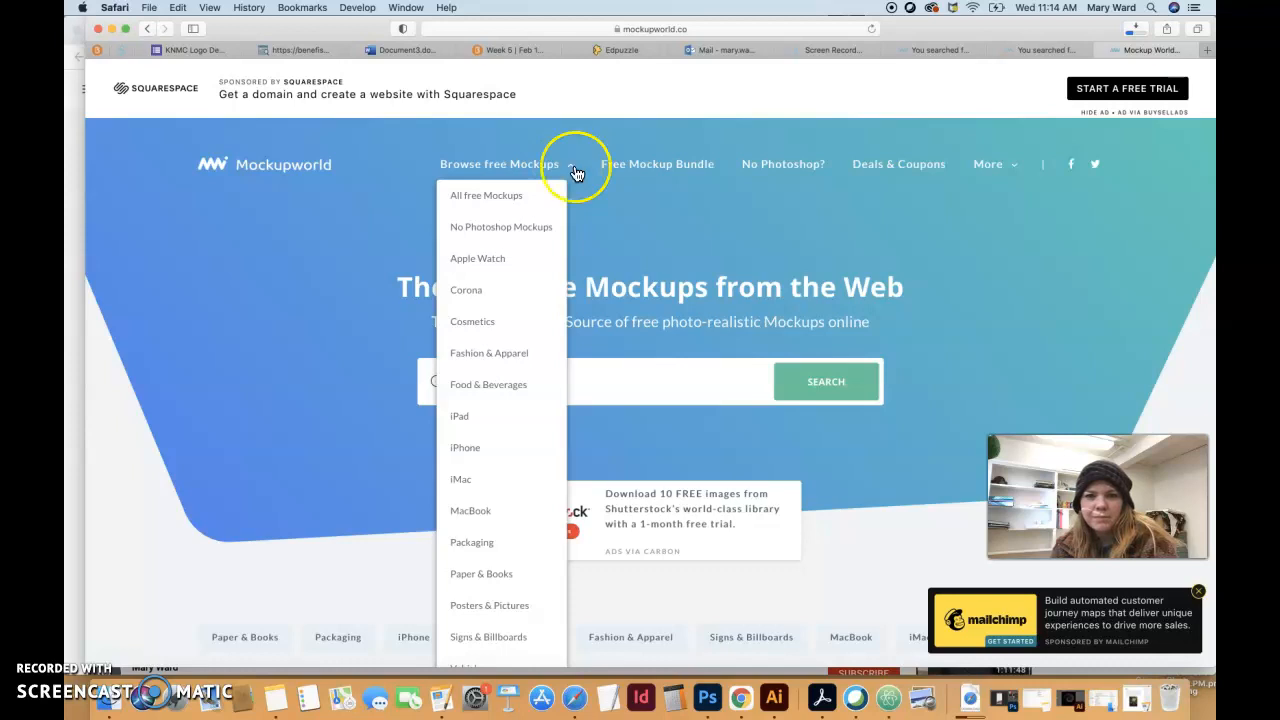
click(521, 360)
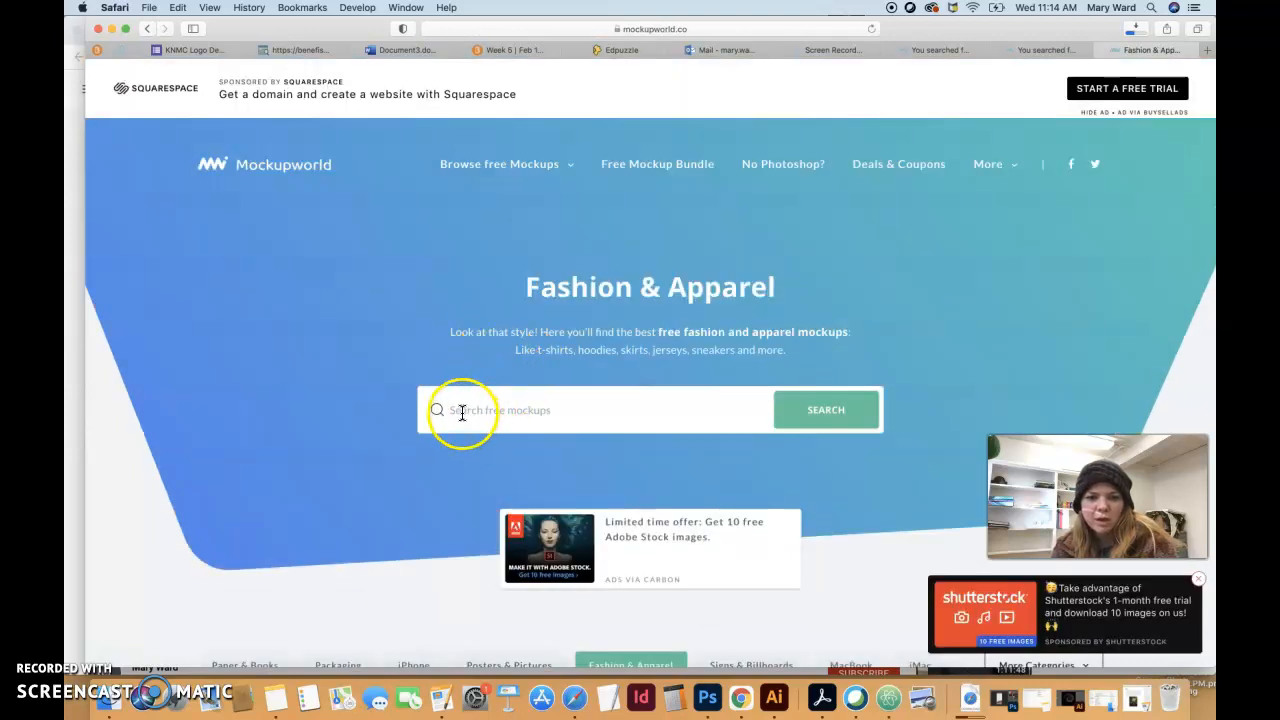
scroll(455, 493, down, 10)
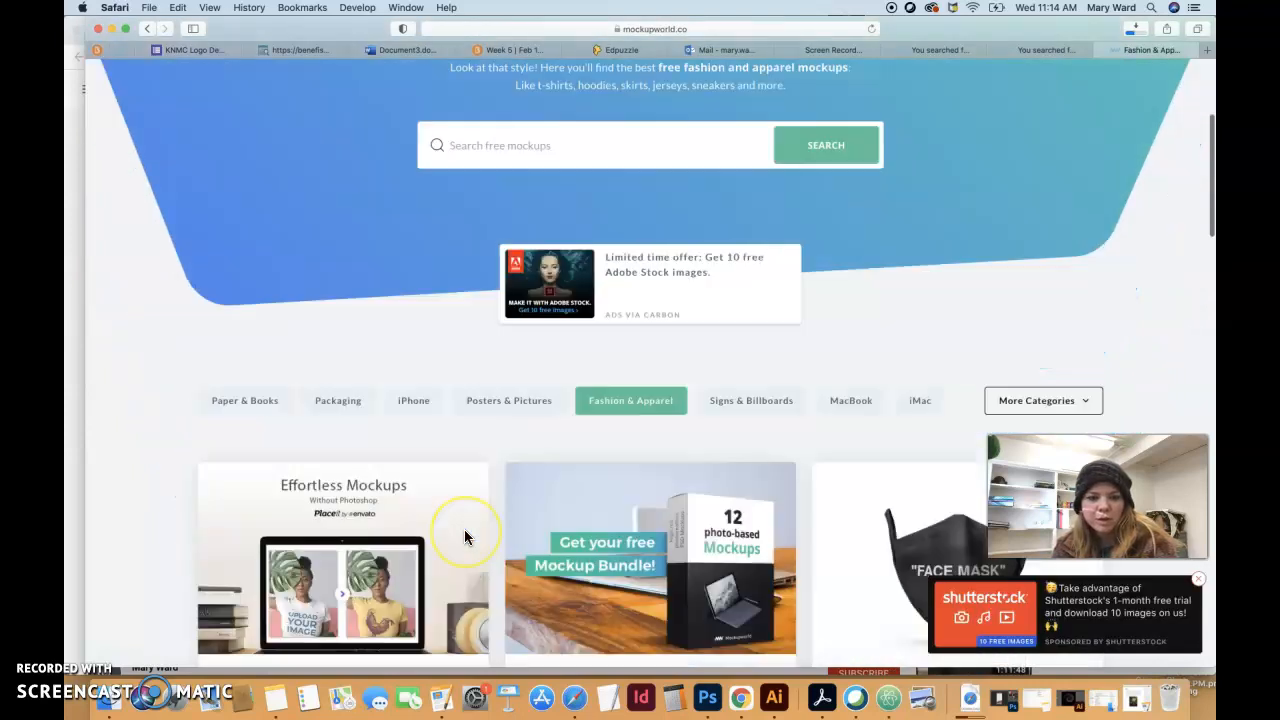
scroll(464, 538, down, 7)
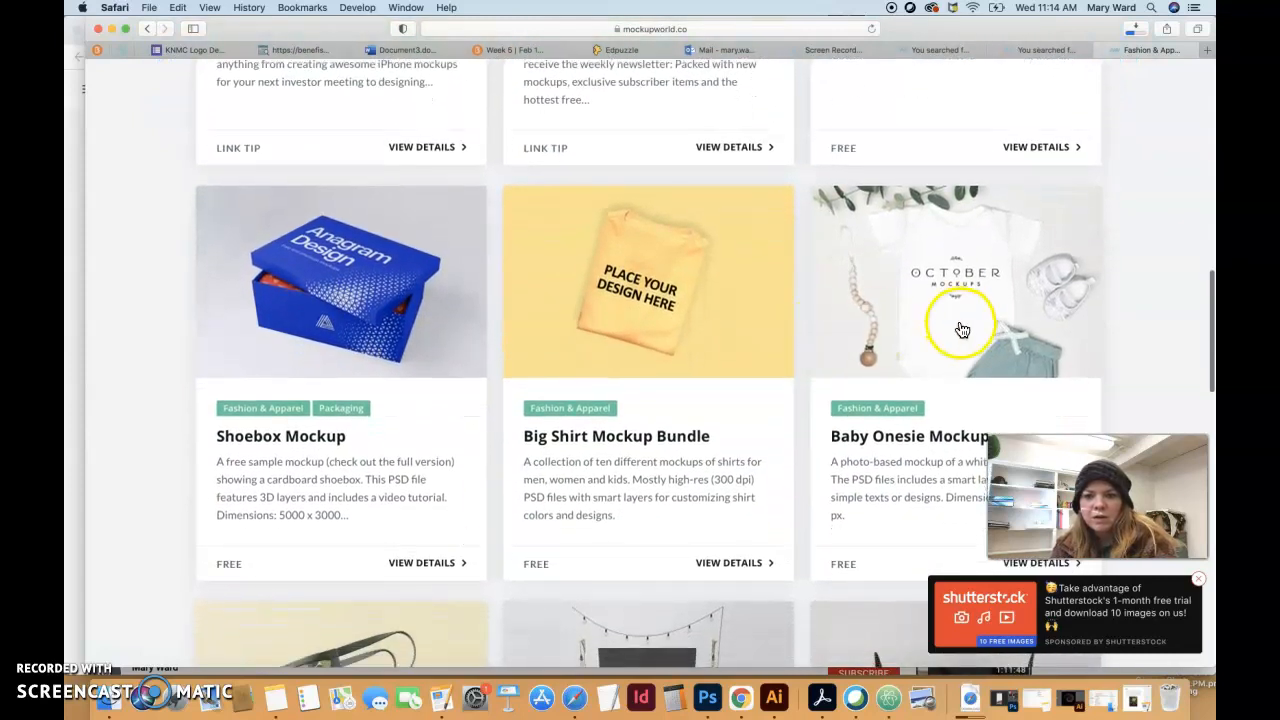
scroll(801, 529, down, 1)
scroll(801, 529, down, 1)
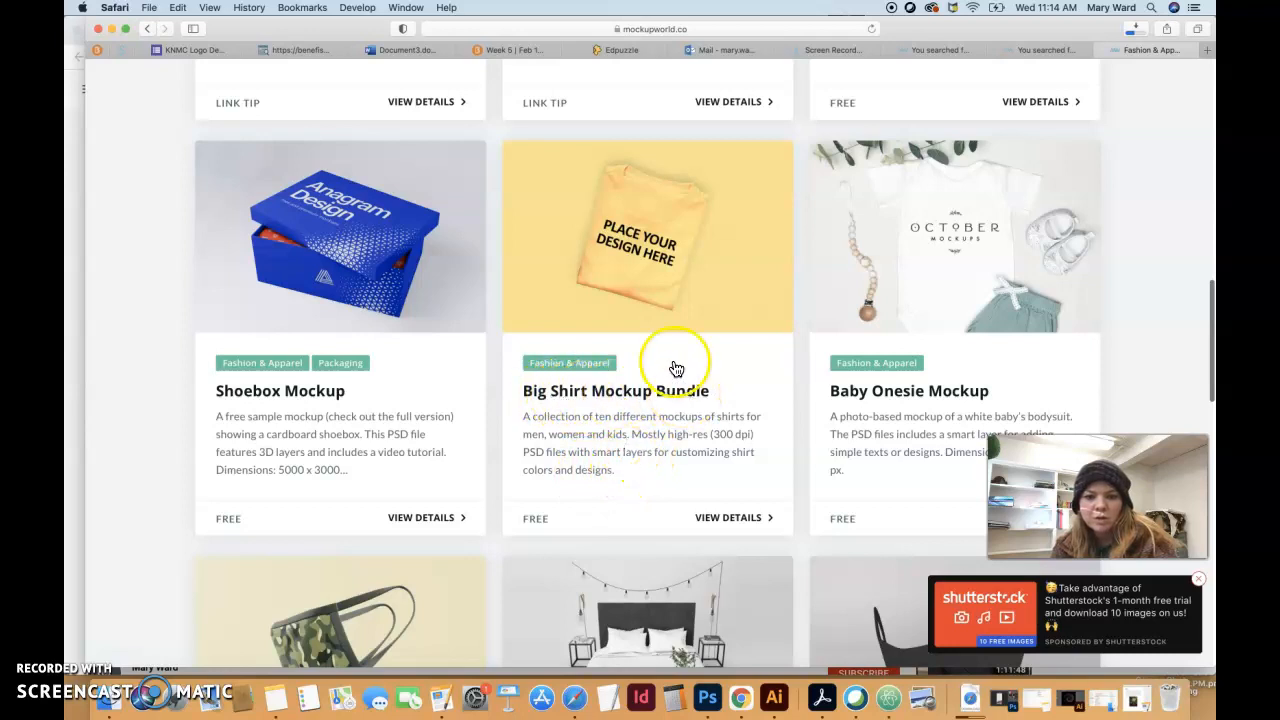
Open the Big Shirt Mockup Bundle, review its Fashion Tshirt Mockups product page on Pixelo and try to download it for free.
click(684, 394)
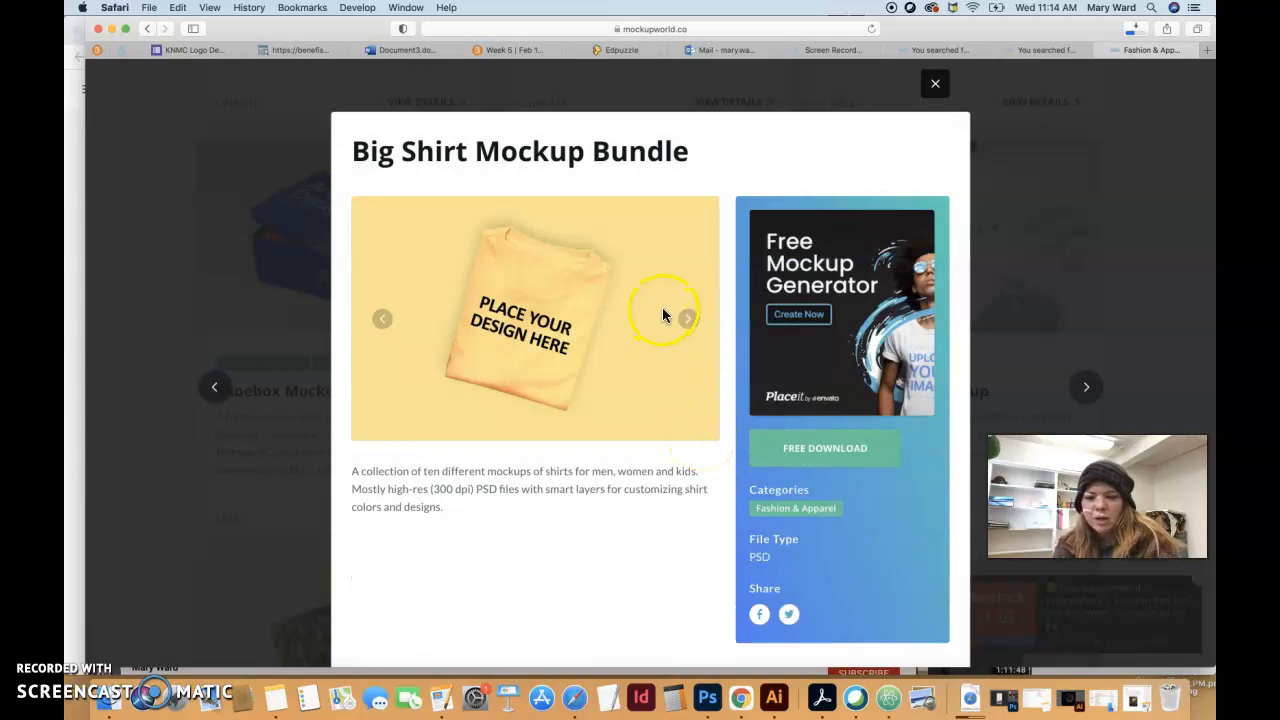
click(806, 450)
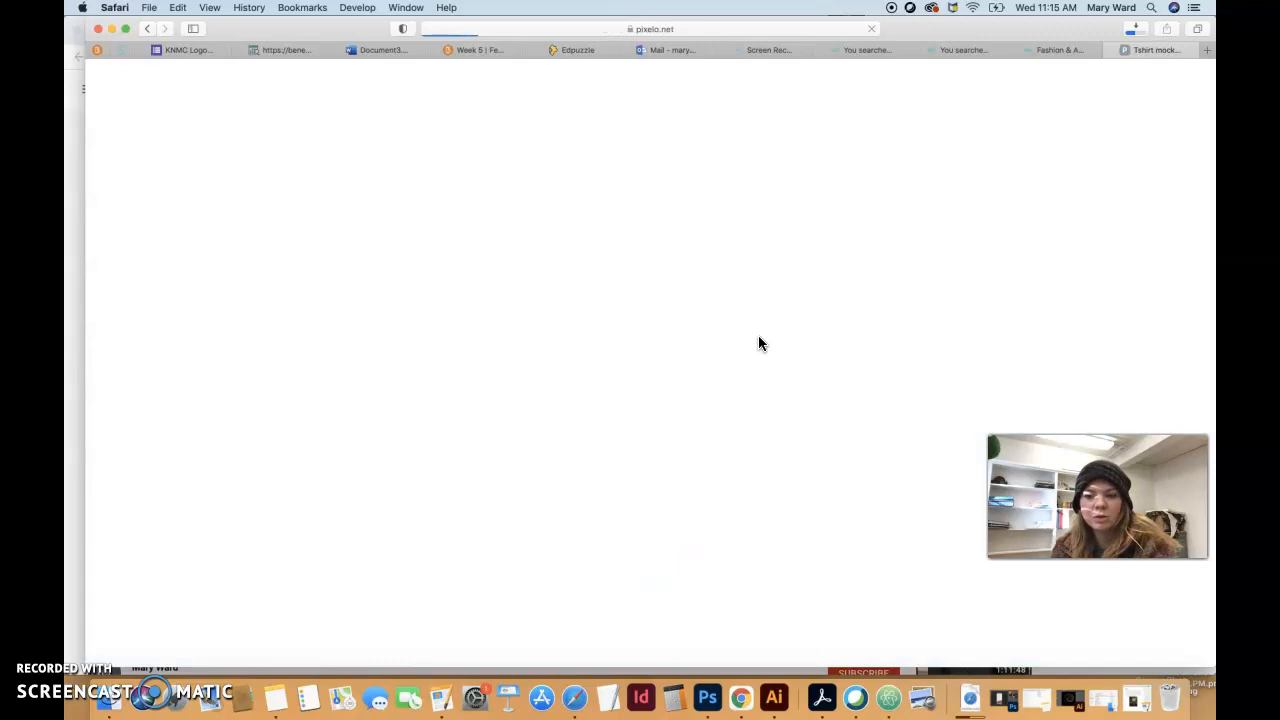
scroll(757, 429, down, 1)
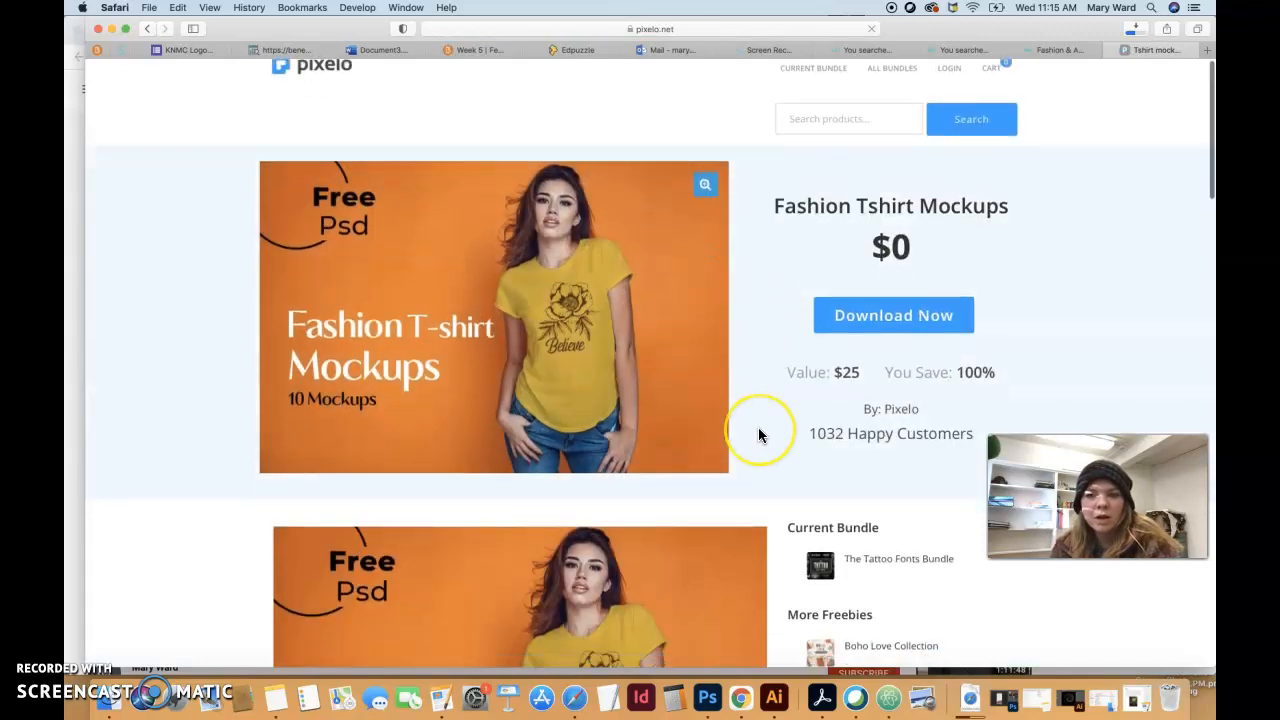
scroll(758, 432, down, 5)
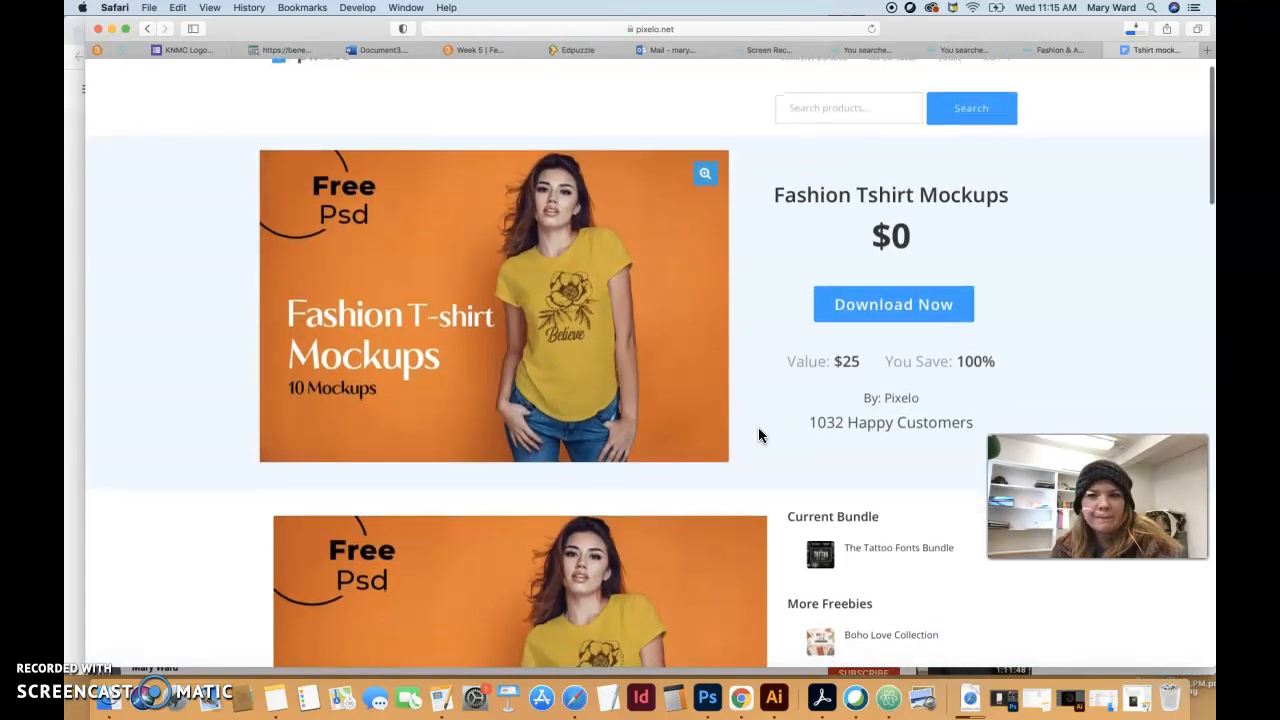
scroll(758, 432, down, 5)
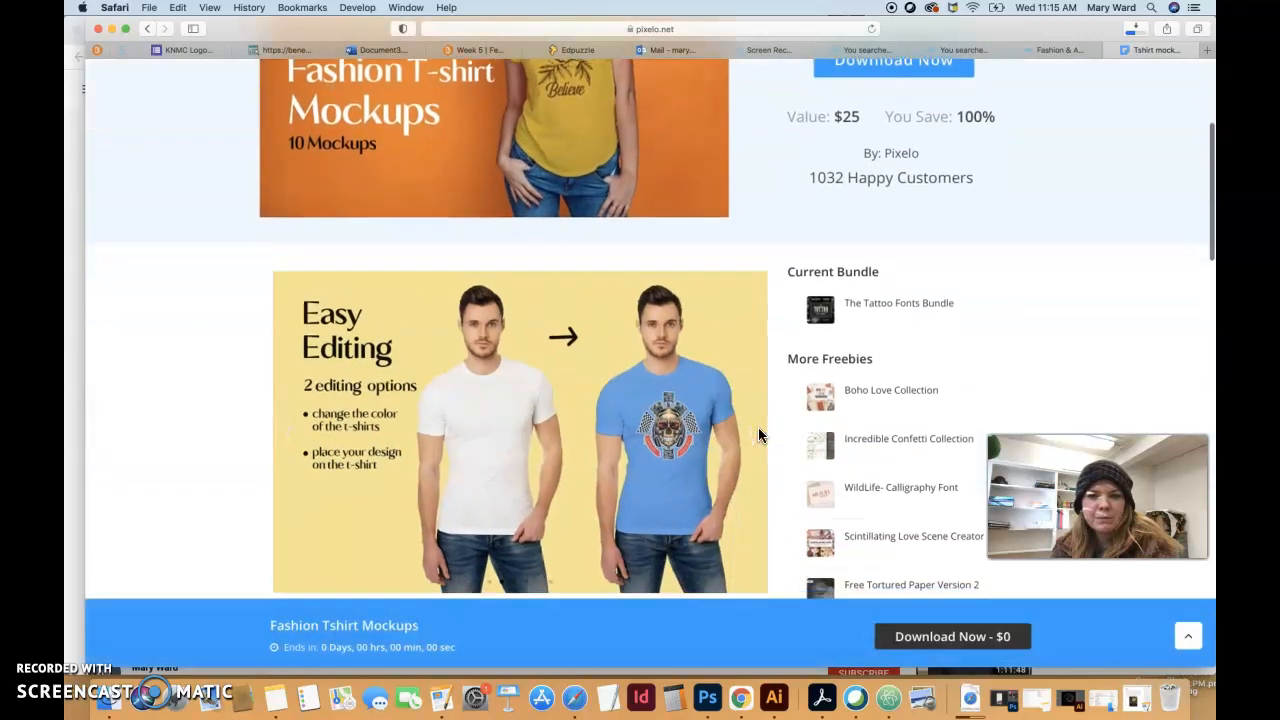
scroll(758, 432, down, 15)
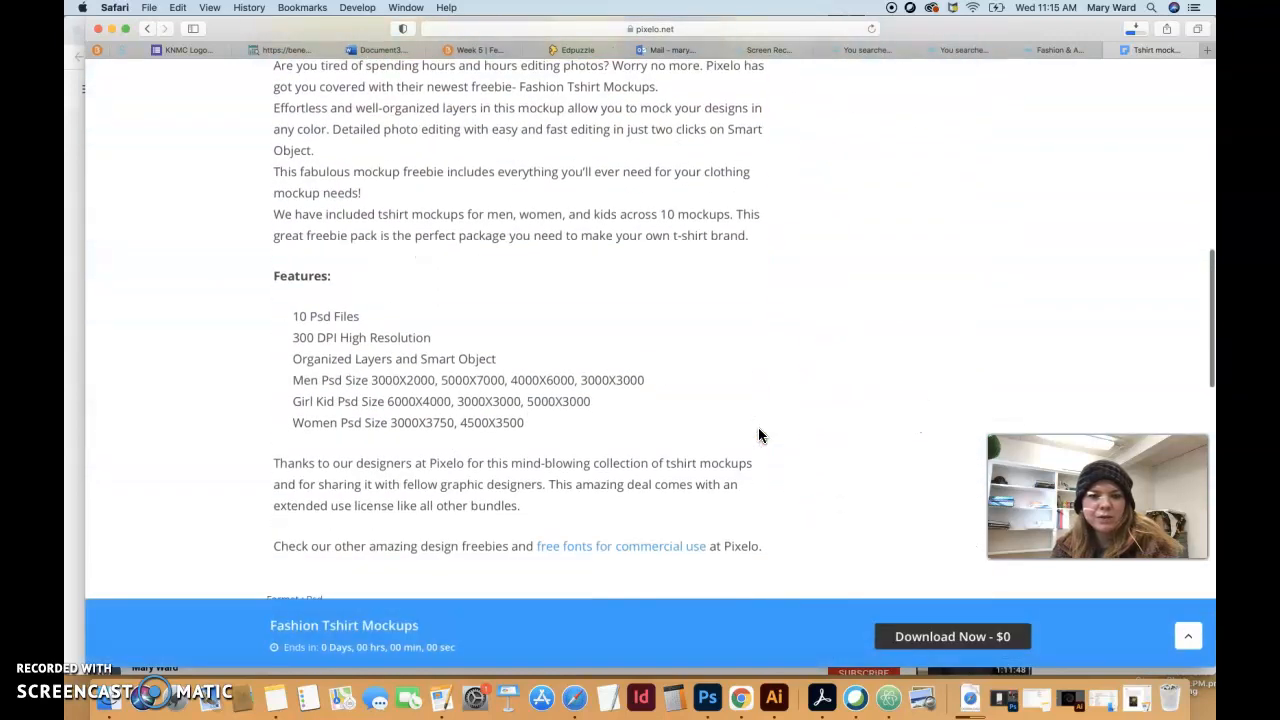
scroll(758, 435, up, 20)
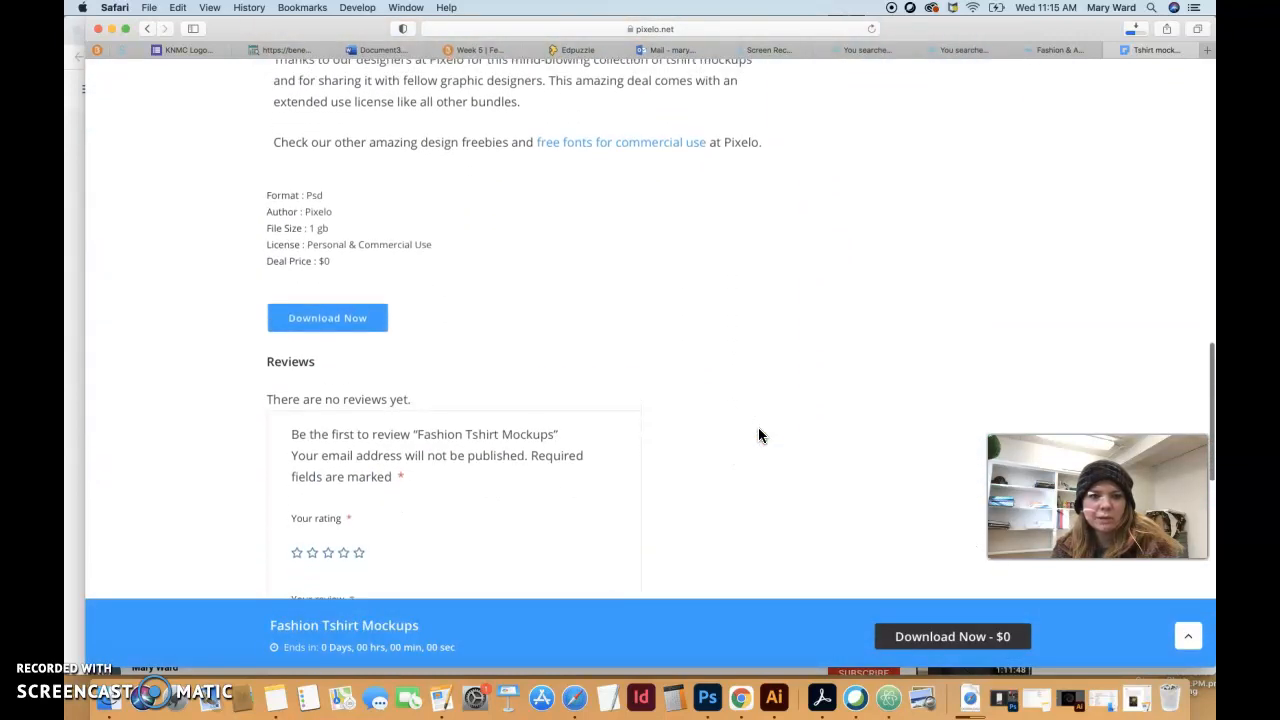
scroll(758, 435, up, 5)
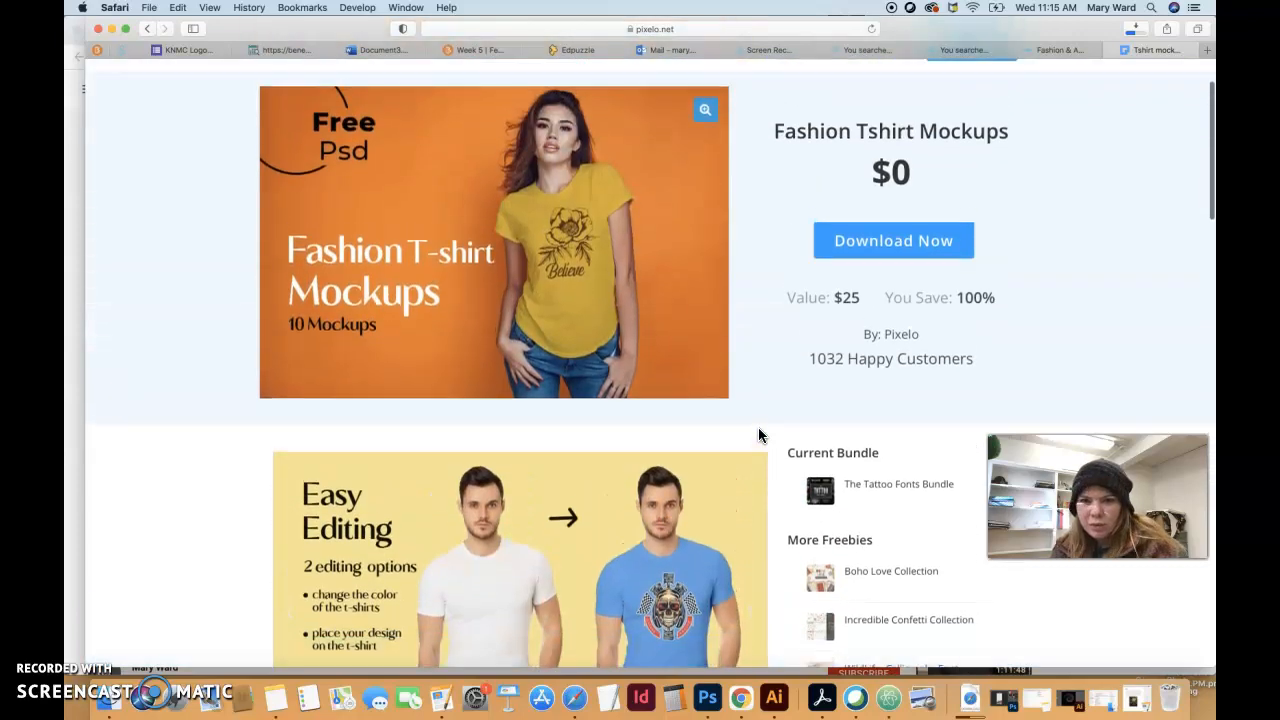
scroll(758, 435, down, 1)
scroll(758, 435, down, 18)
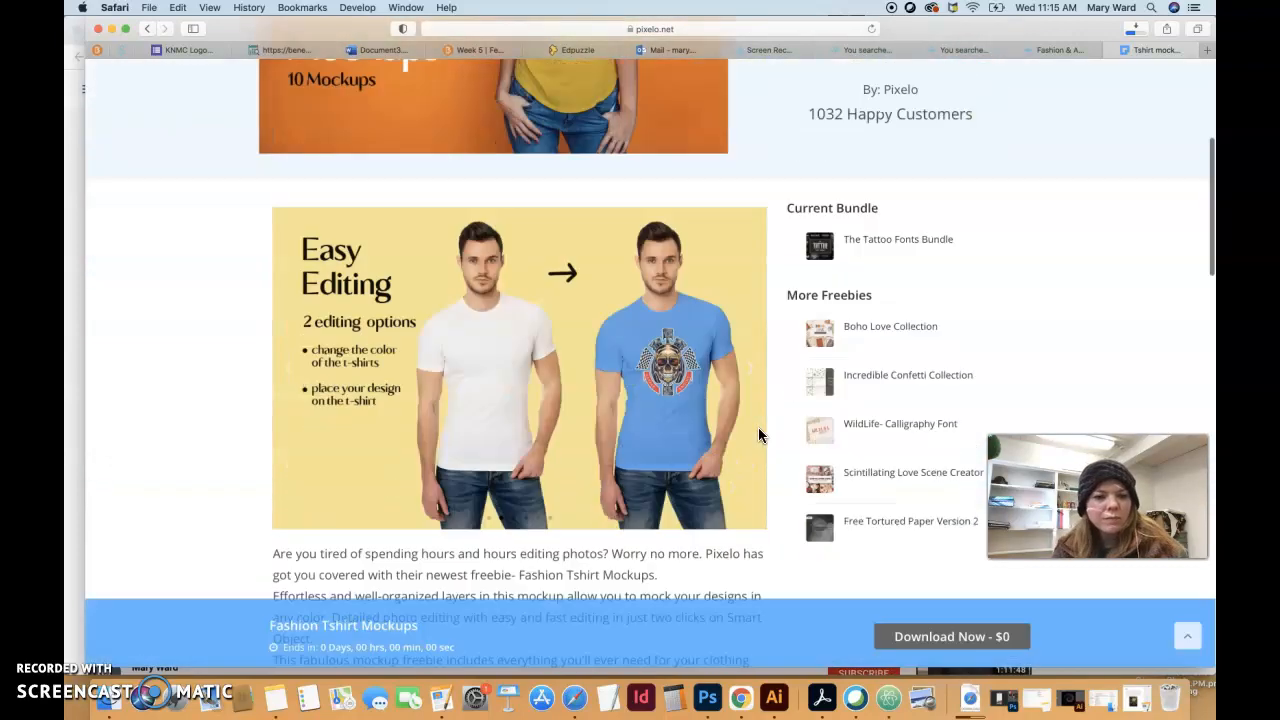
scroll(758, 435, down, 5)
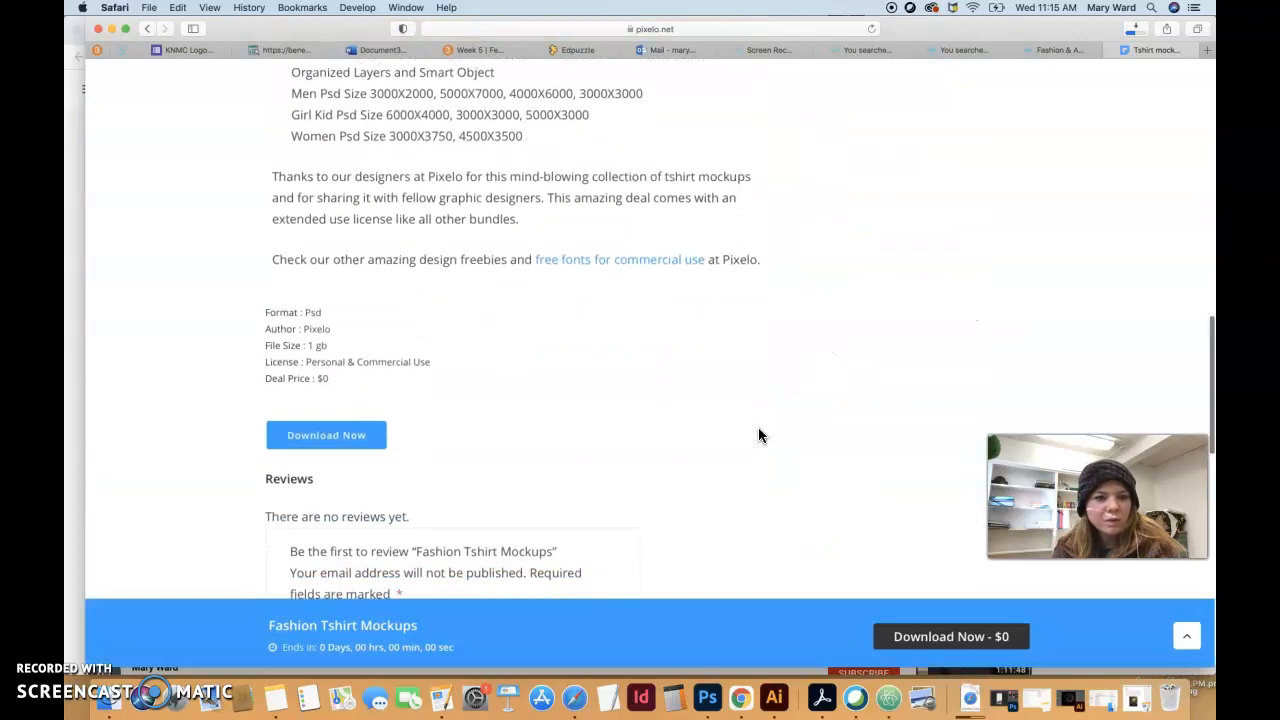
scroll(758, 435, up, 2)
click(336, 290)
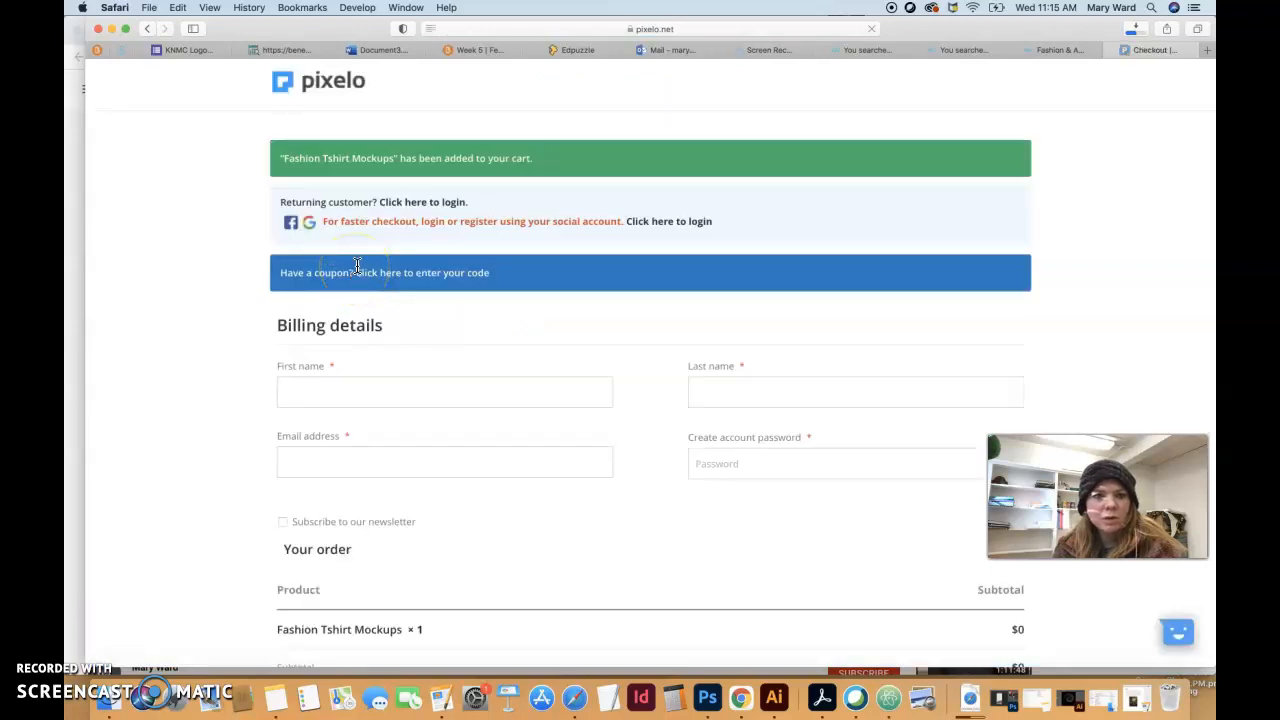
Leave the Pixelo checkout, return to the Fashion & Apparel listing and close the Big Shirt Mockup Bundle preview.
click(148, 29)
click(148, 29)
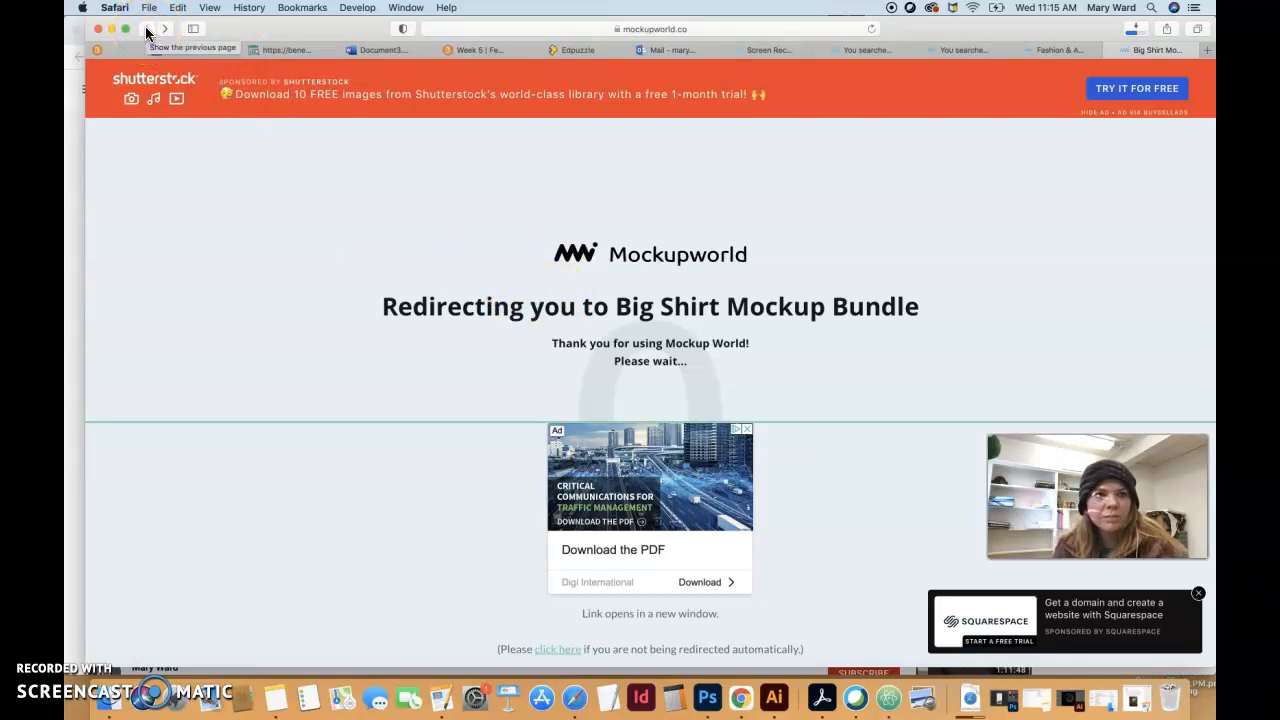
click(1062, 50)
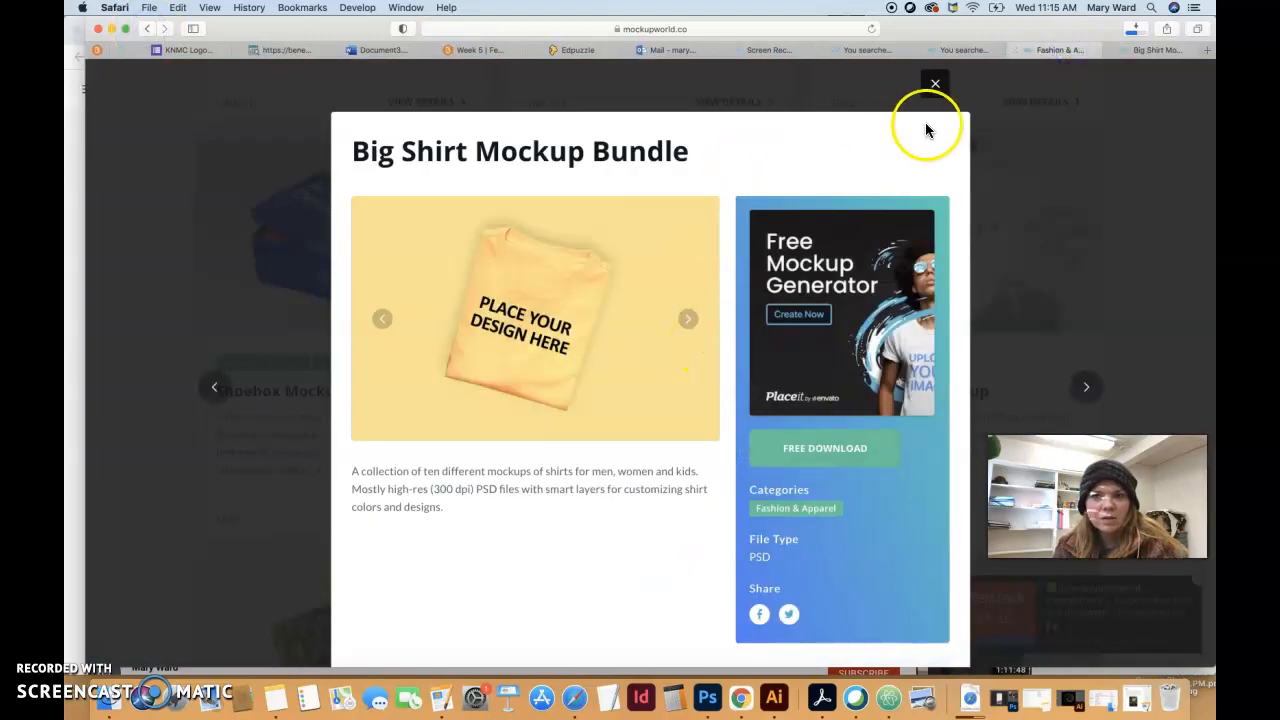
click(934, 86)
Browse the rest of the Fashion & Apparel mockups and go to page 2 of the category.
scroll(665, 365, down, 5)
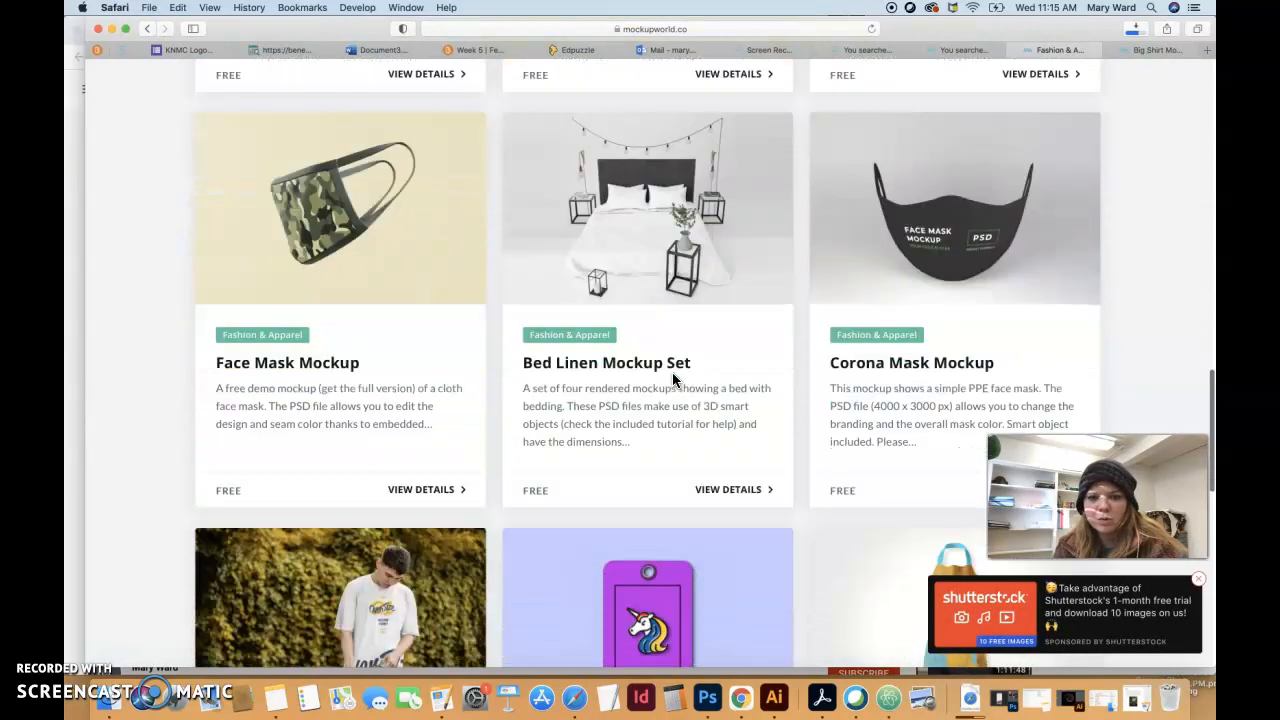
scroll(672, 373, down, 10)
click(552, 510)
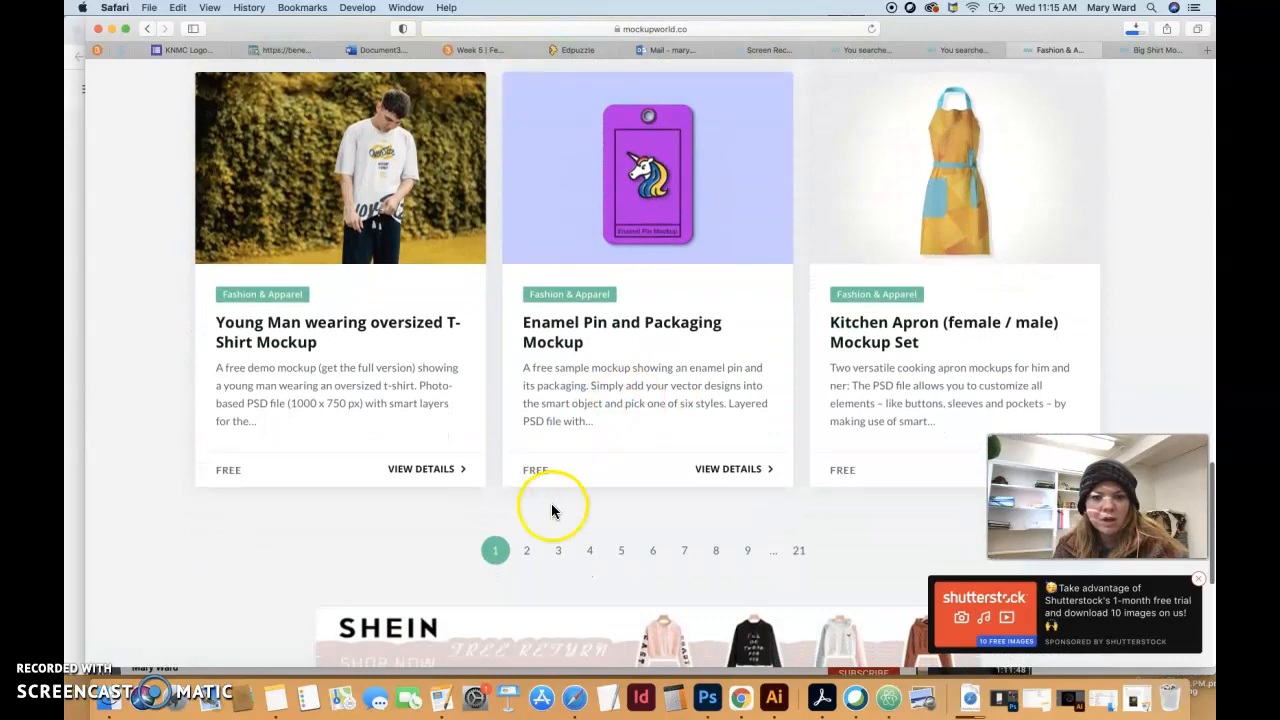
click(526, 550)
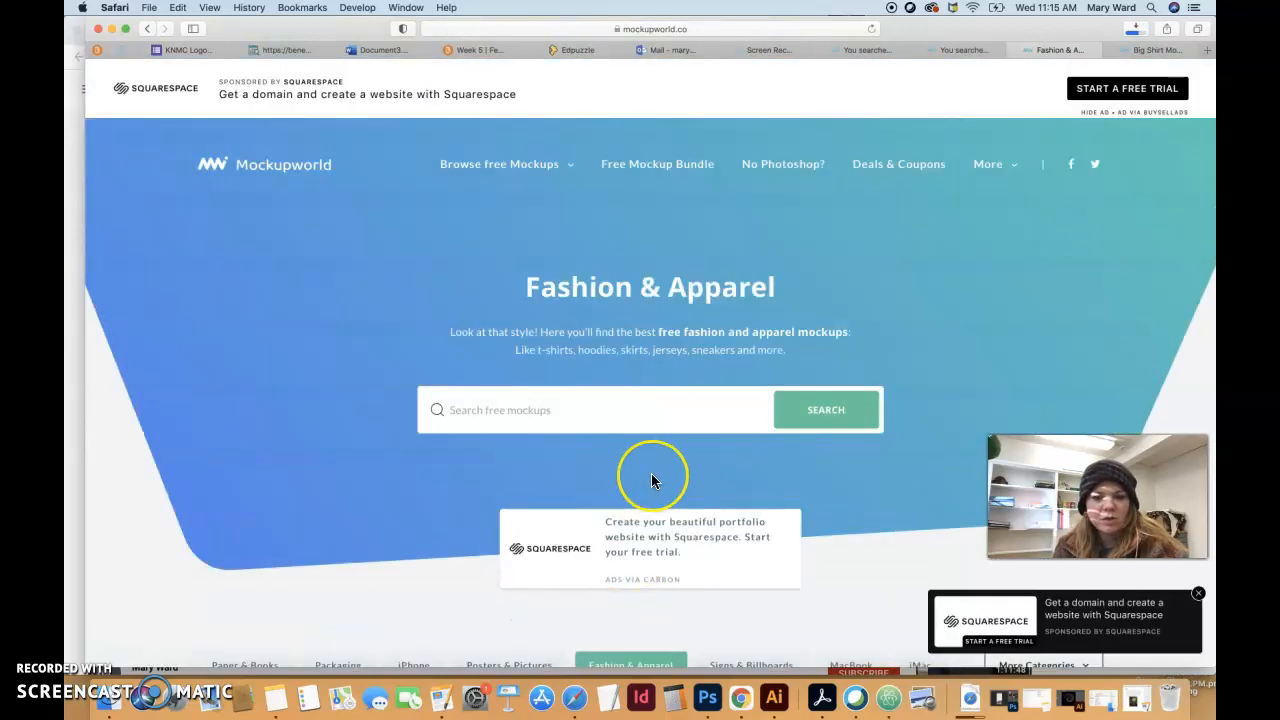
Find the Customizable T-Shirt Mockup on page 2 and open its details.
scroll(651, 481, down, 10)
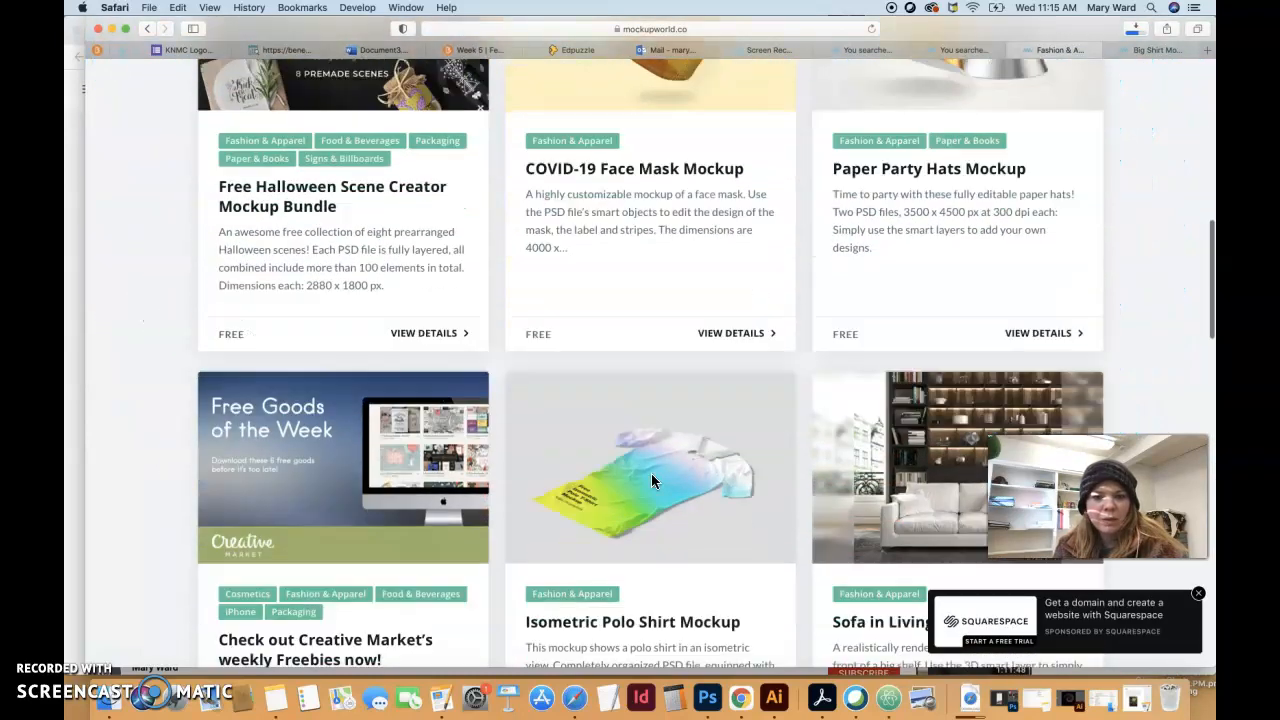
scroll(651, 481, down, 10)
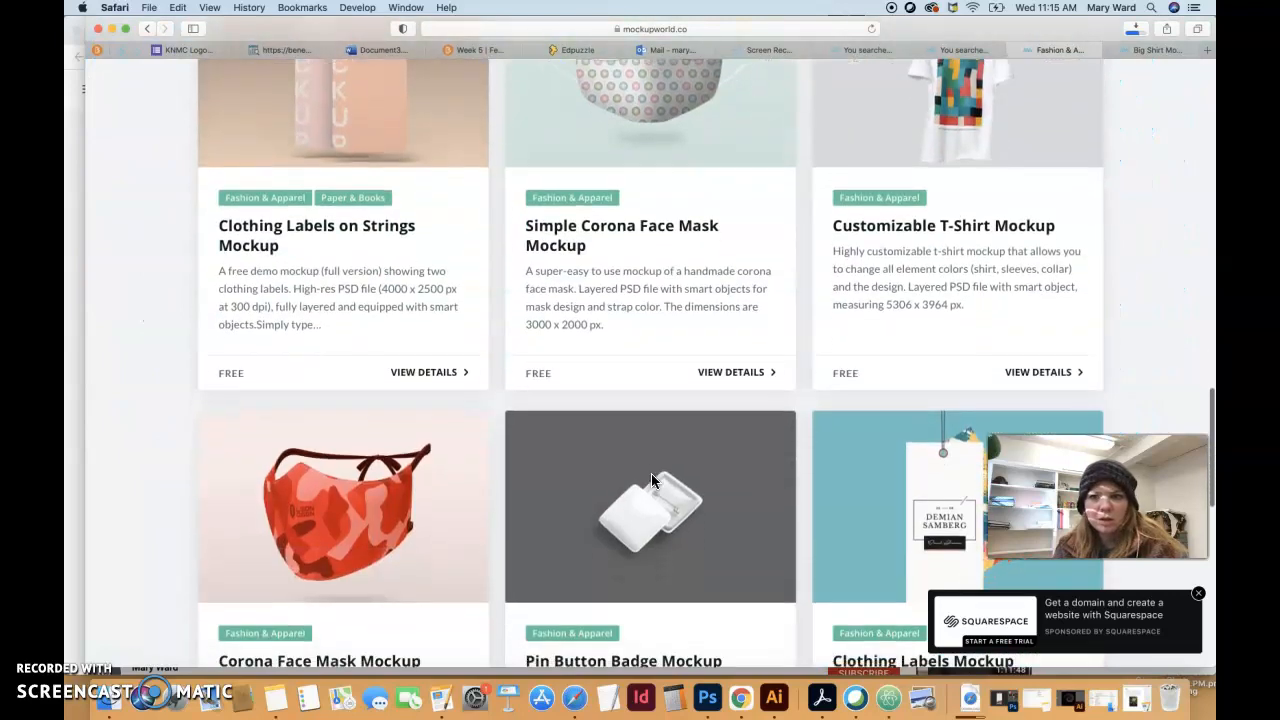
scroll(650, 481, up, 2)
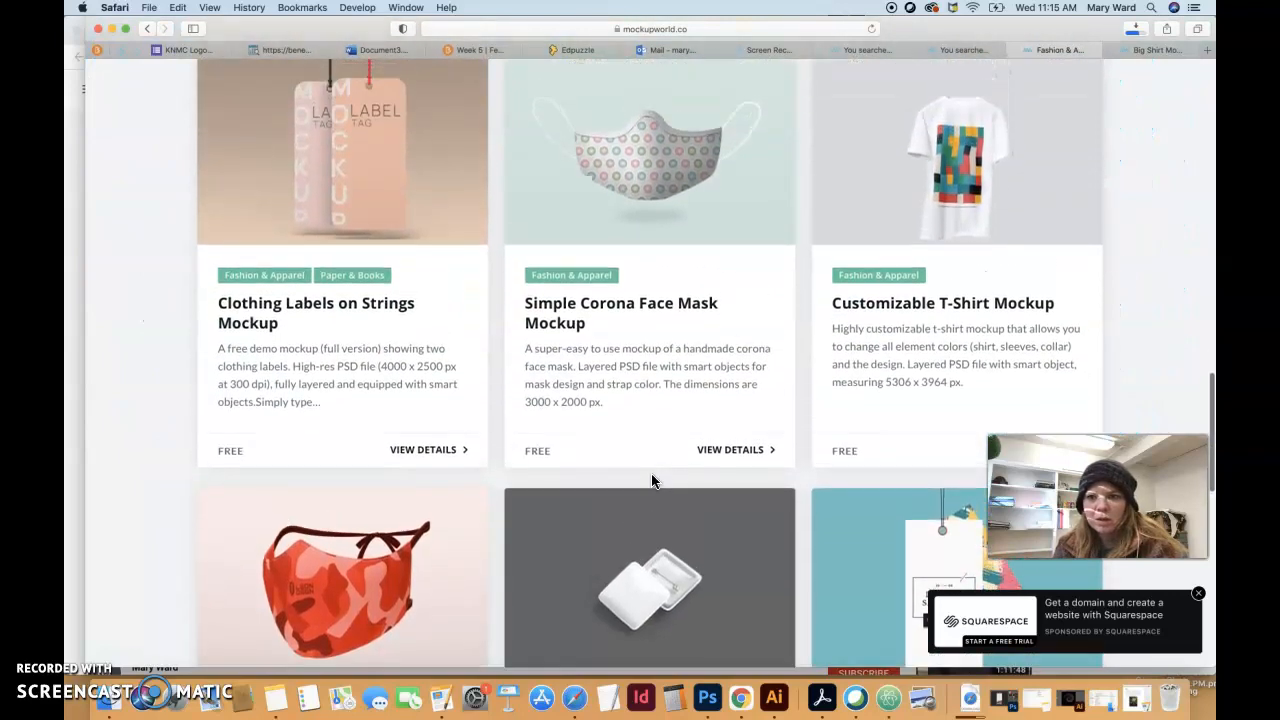
click(960, 190)
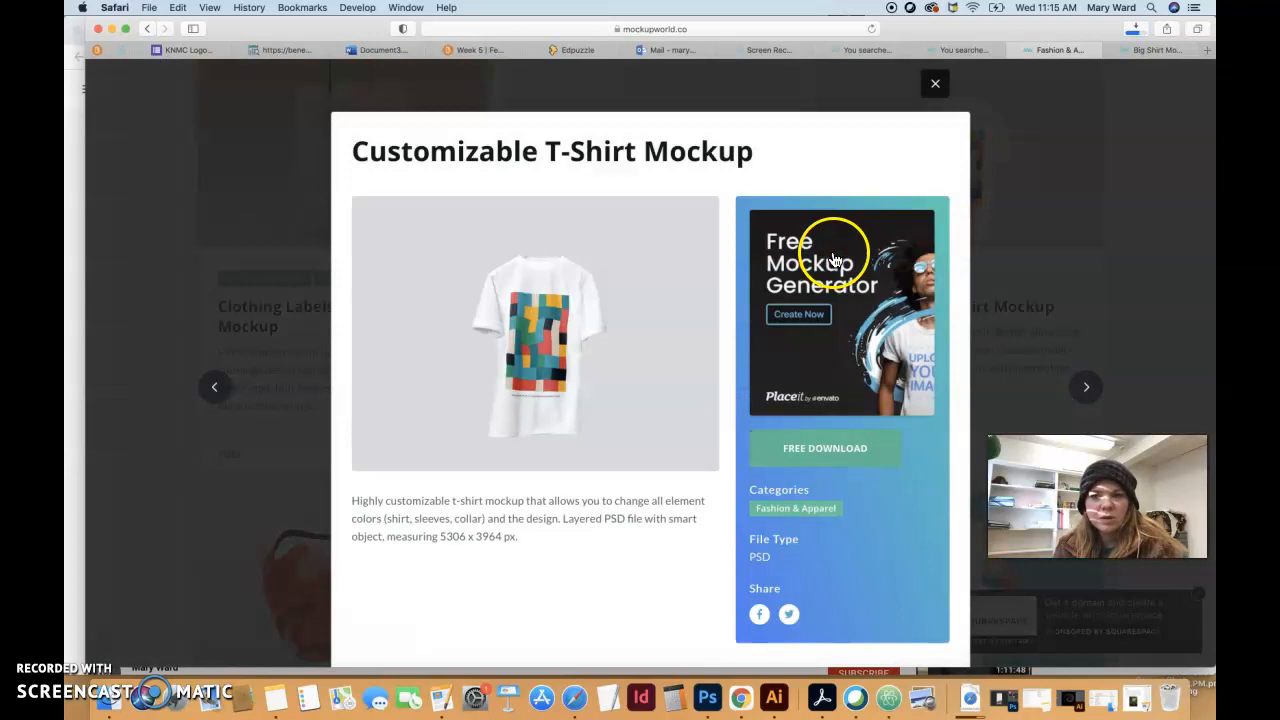
Download the Customizable T-Shirt Mockup for free from ls.graphics, allowing downloads from that site.
click(826, 450)
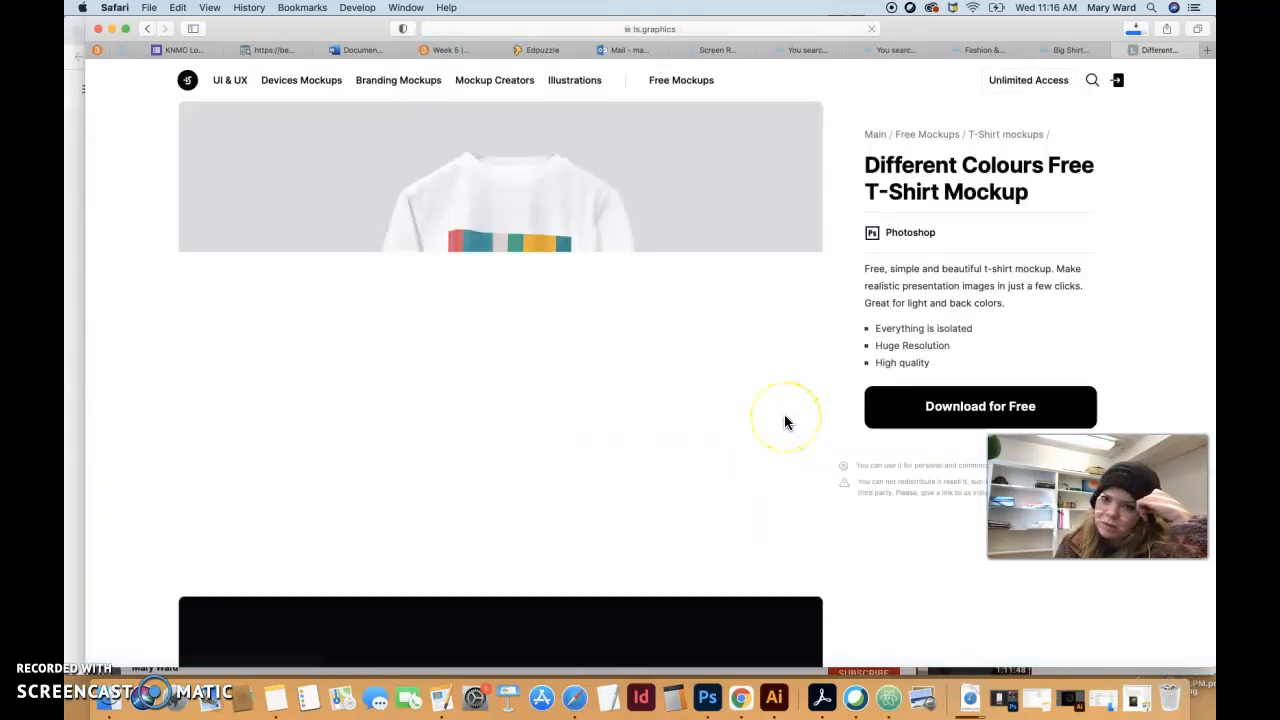
click(960, 410)
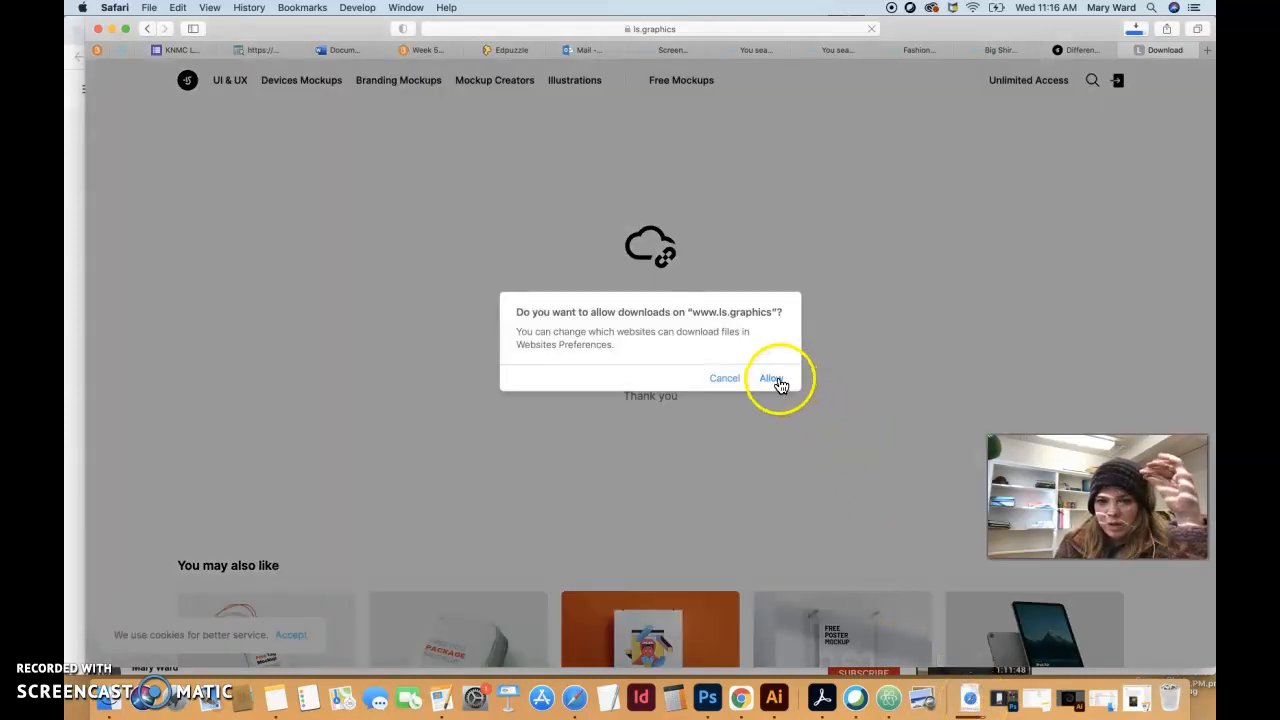
click(772, 378)
Switch to the Downloads folder in Finder and open Tshirt.psd from the T-shirt-mockup folder in Photoshop.
click(970, 697)
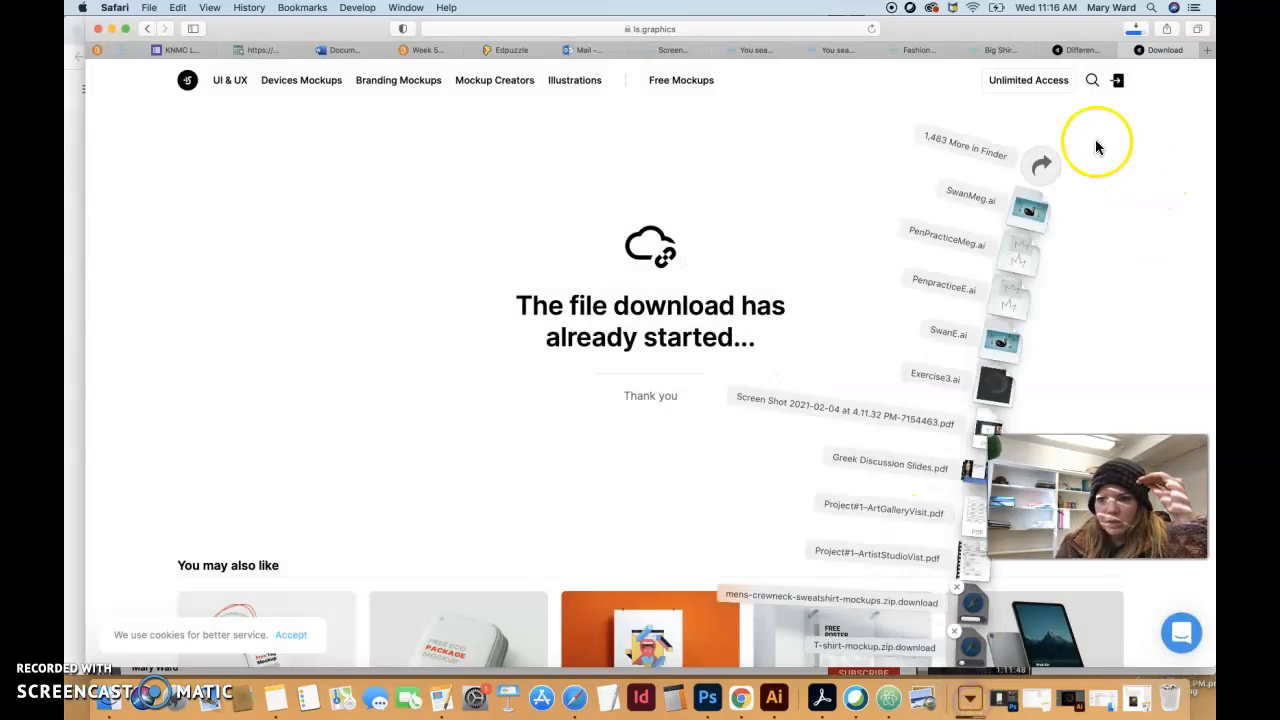
click(1041, 166)
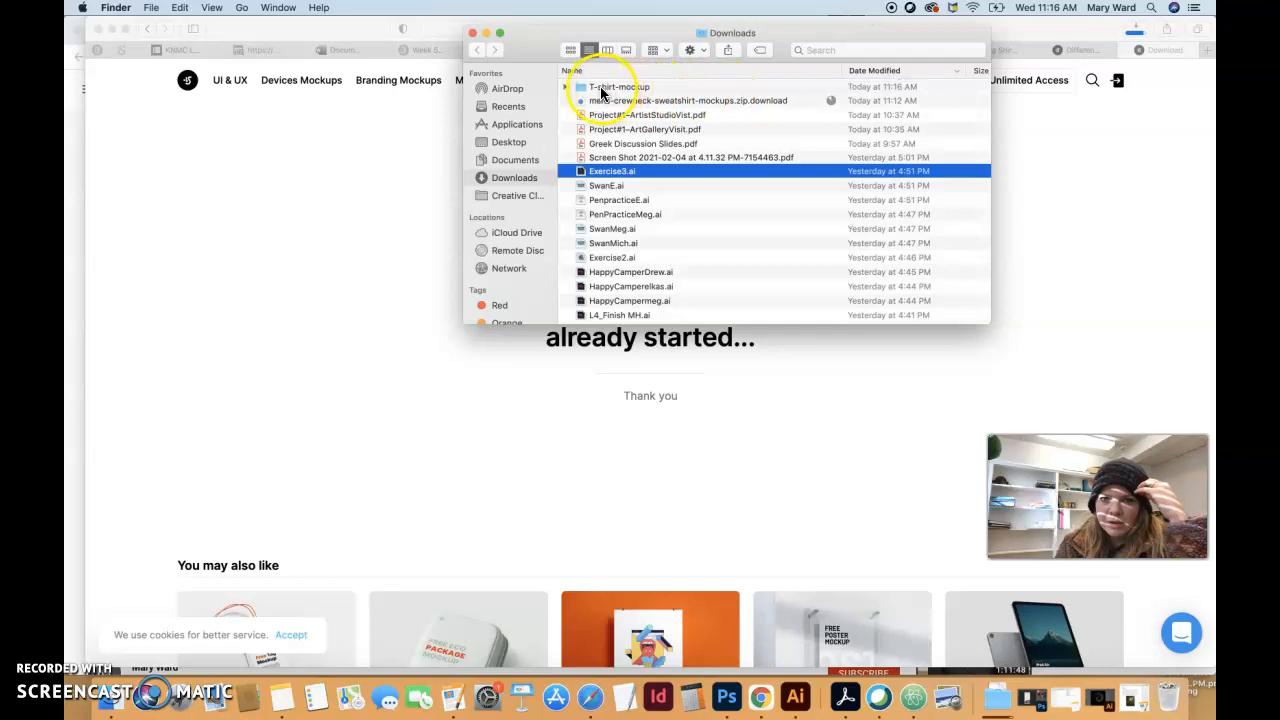
double_click(619, 88)
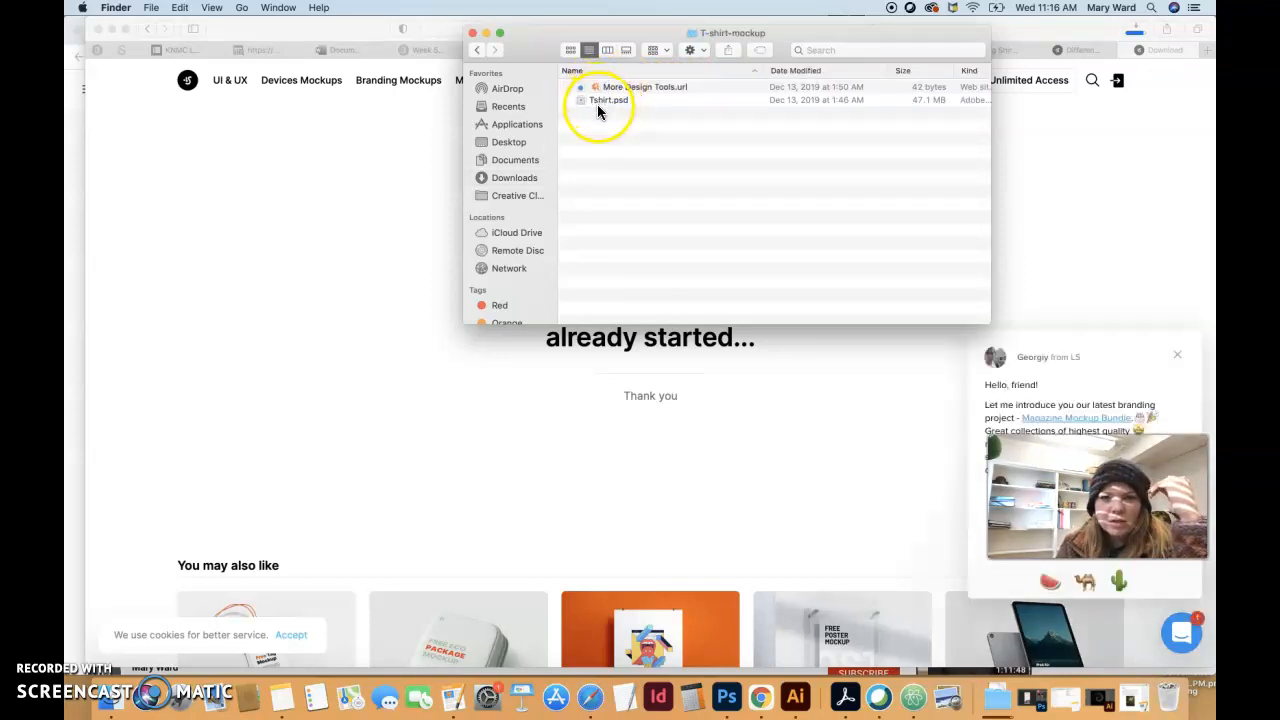
double_click(598, 100)
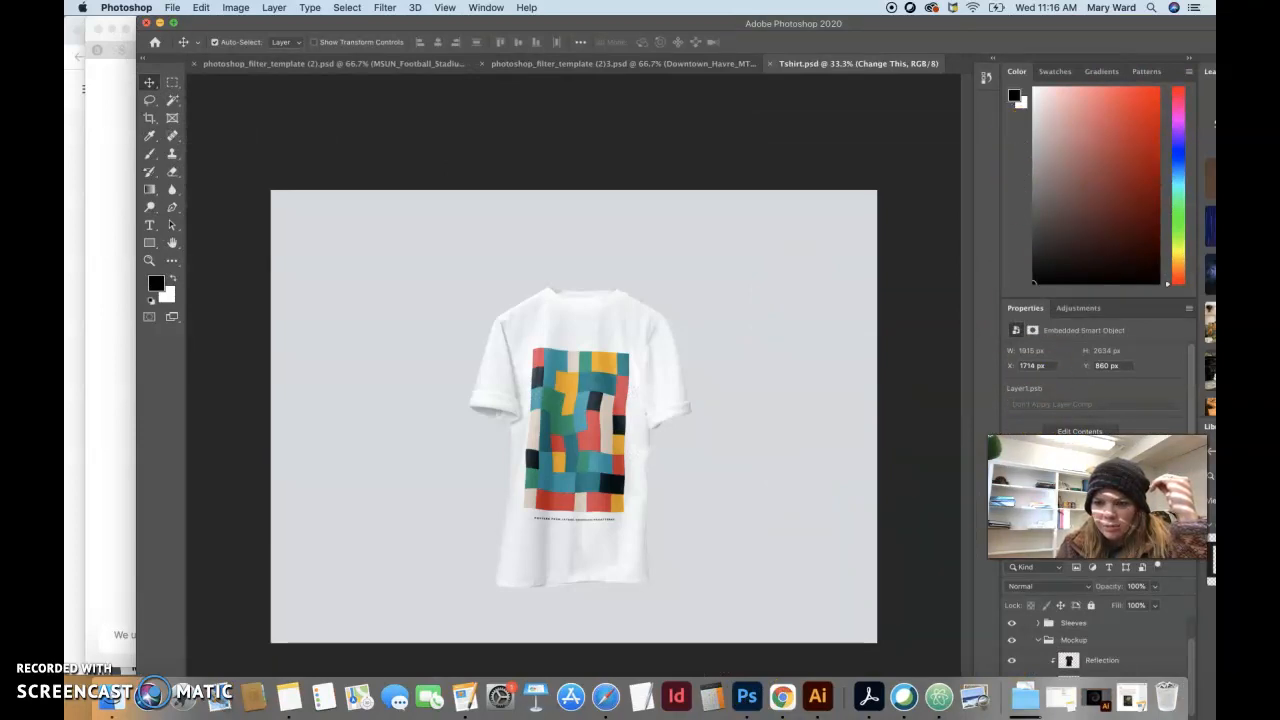
drag(828, 258, 771, 171)
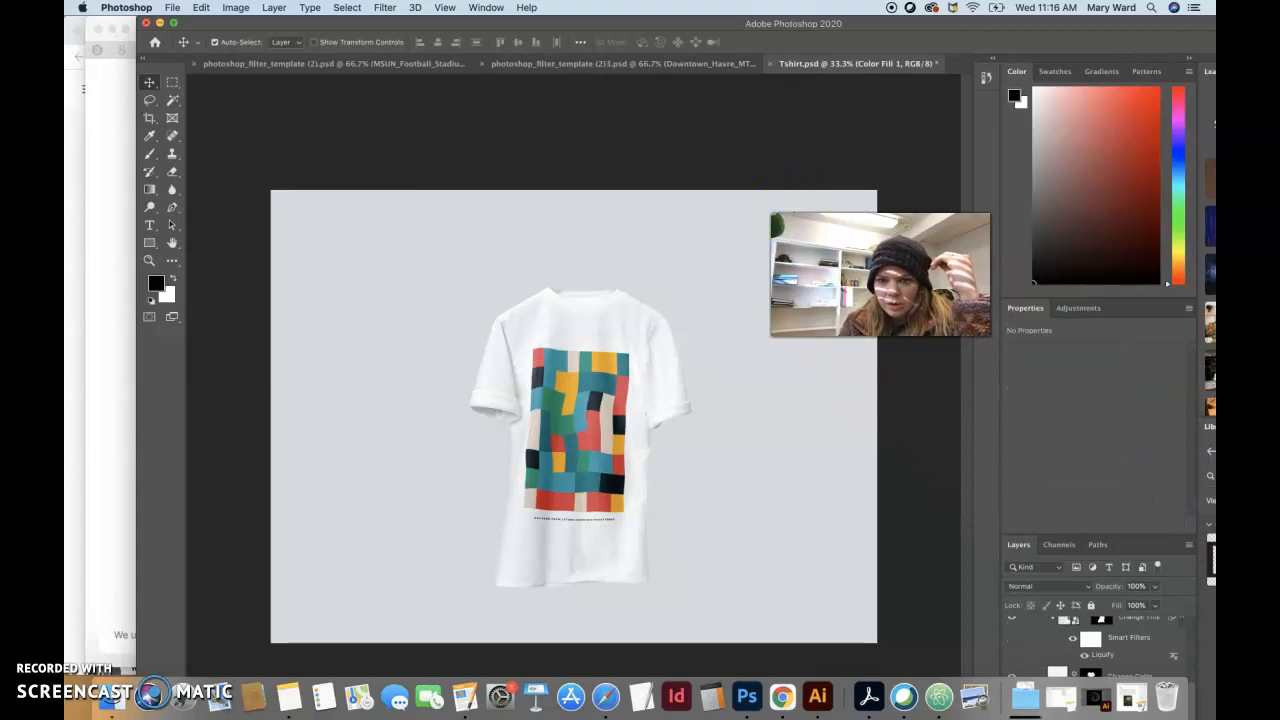
Enlarge the Photoshop window to fill the screen and close the Learn and Libraries panels.
click(174, 23)
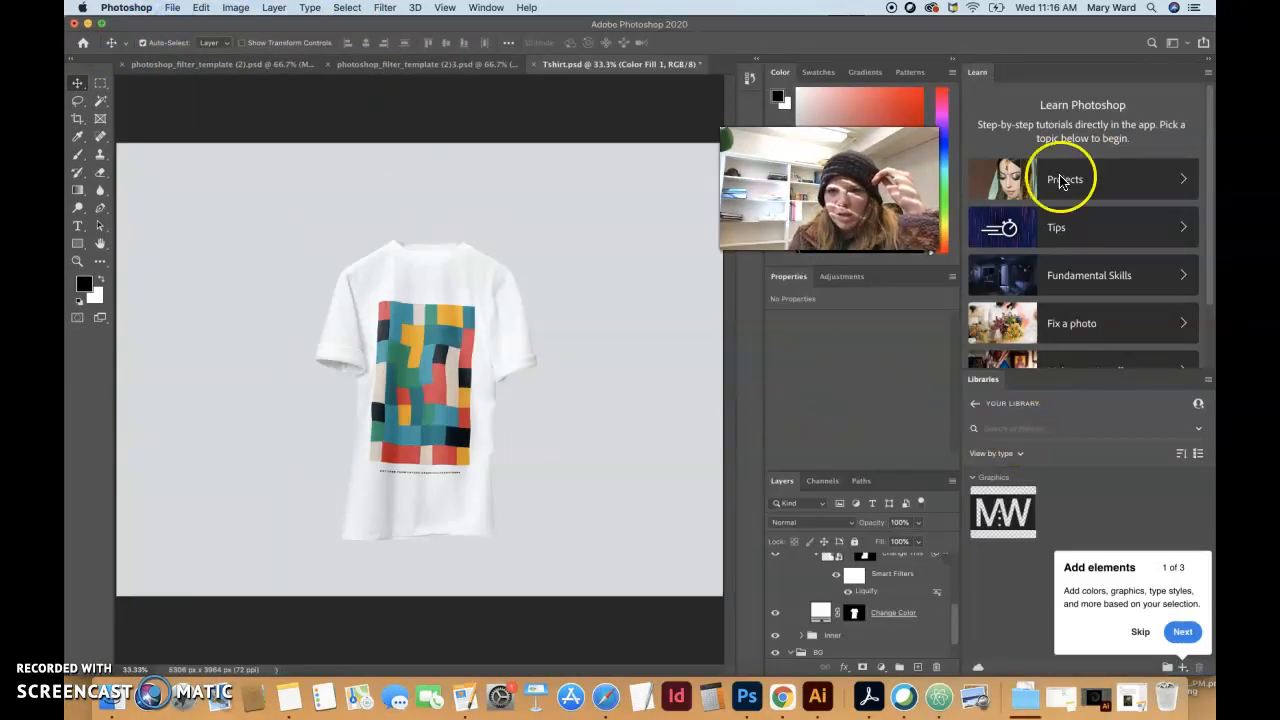
drag(970, 70, 386, 158)
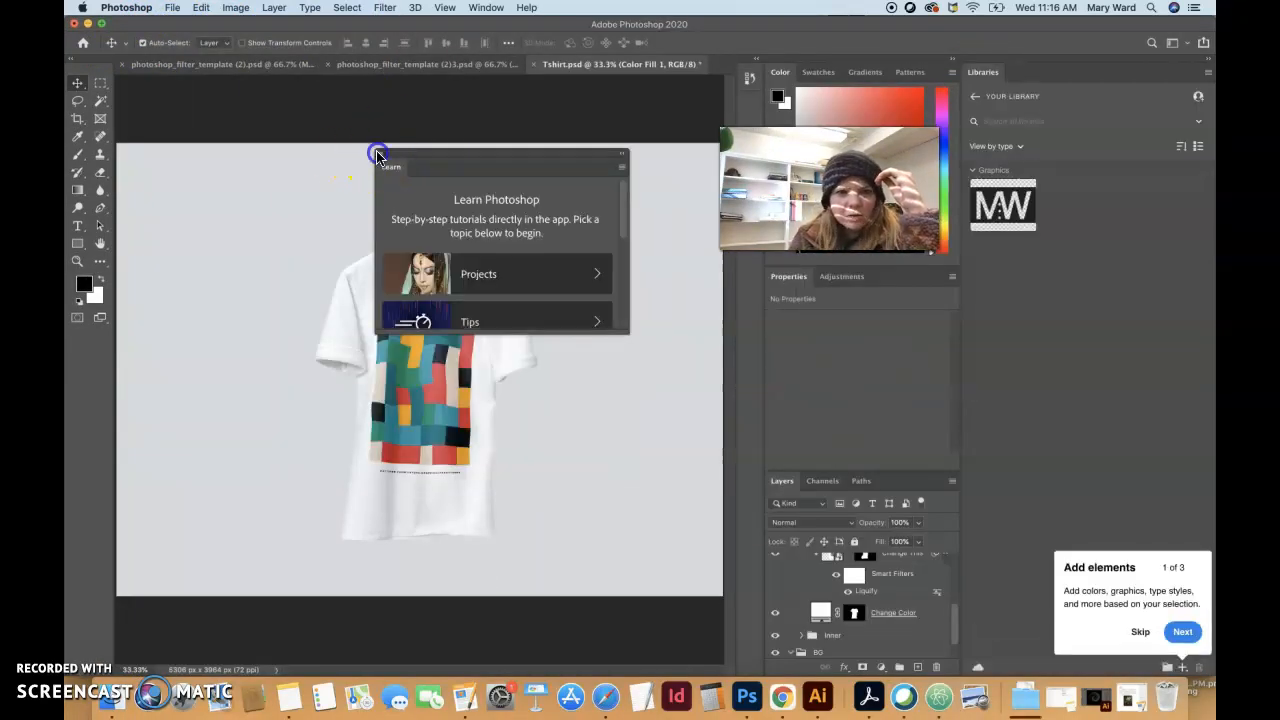
click(378, 155)
drag(995, 72, 343, 157)
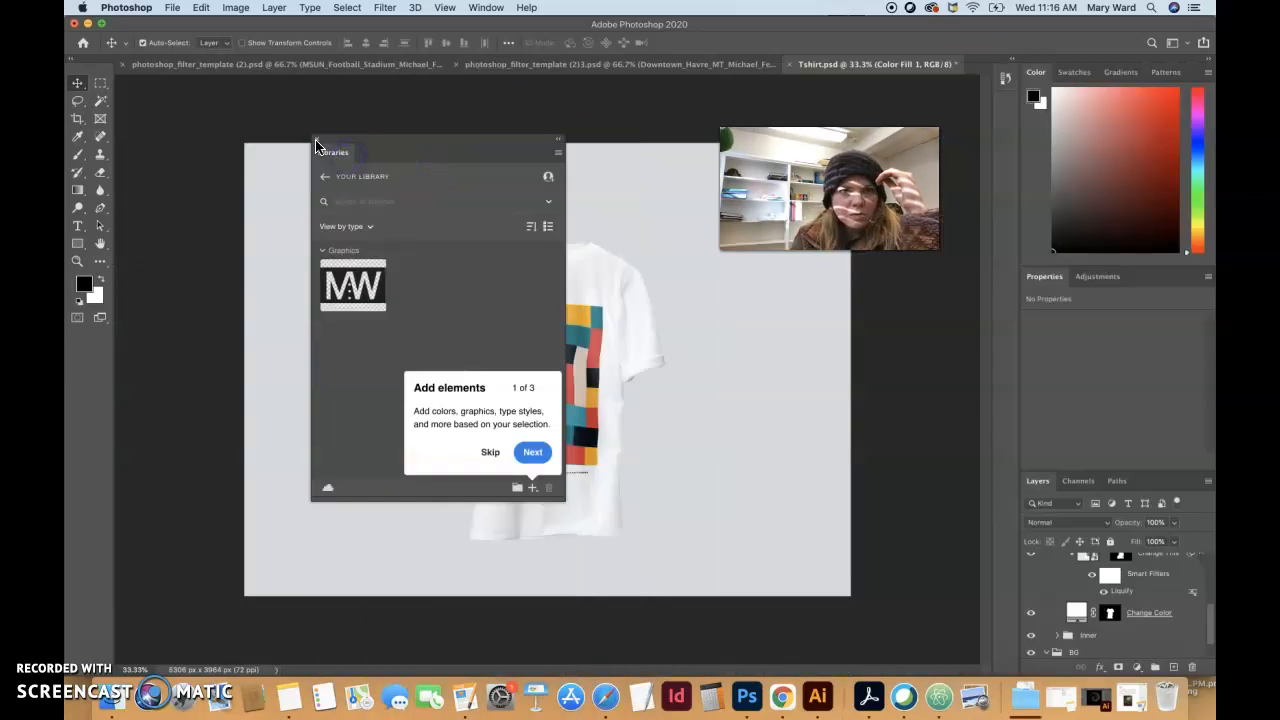
click(316, 140)
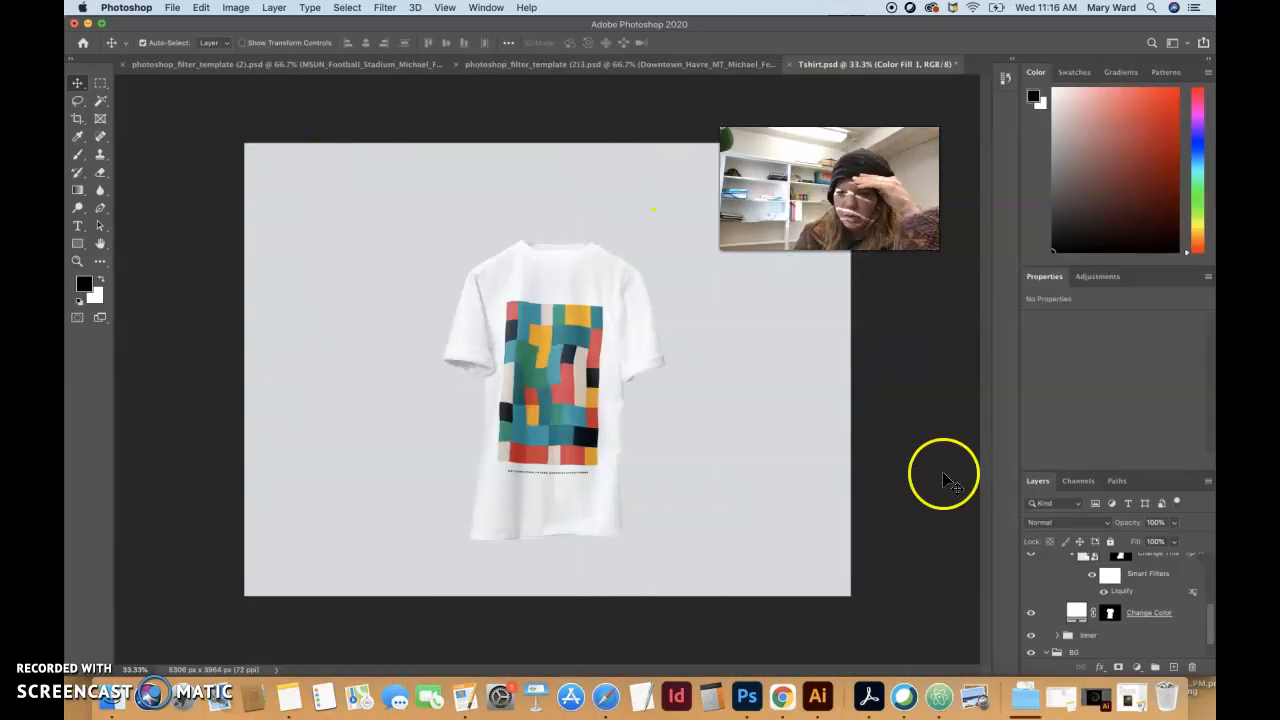
Toggle the expanded Mockup group's visibility to check its content, and undock the Layers panel and lengthen it over the canvas.
scroll(1072, 592, up, 5)
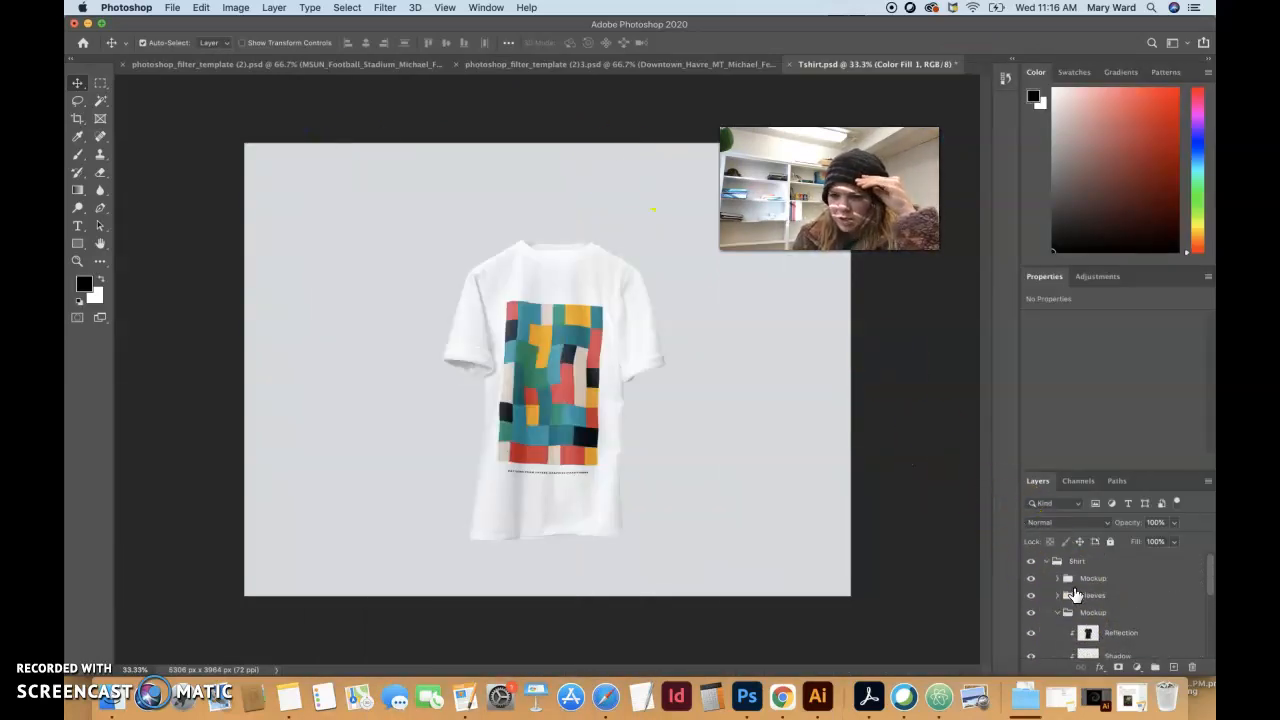
scroll(1048, 608, down, 1)
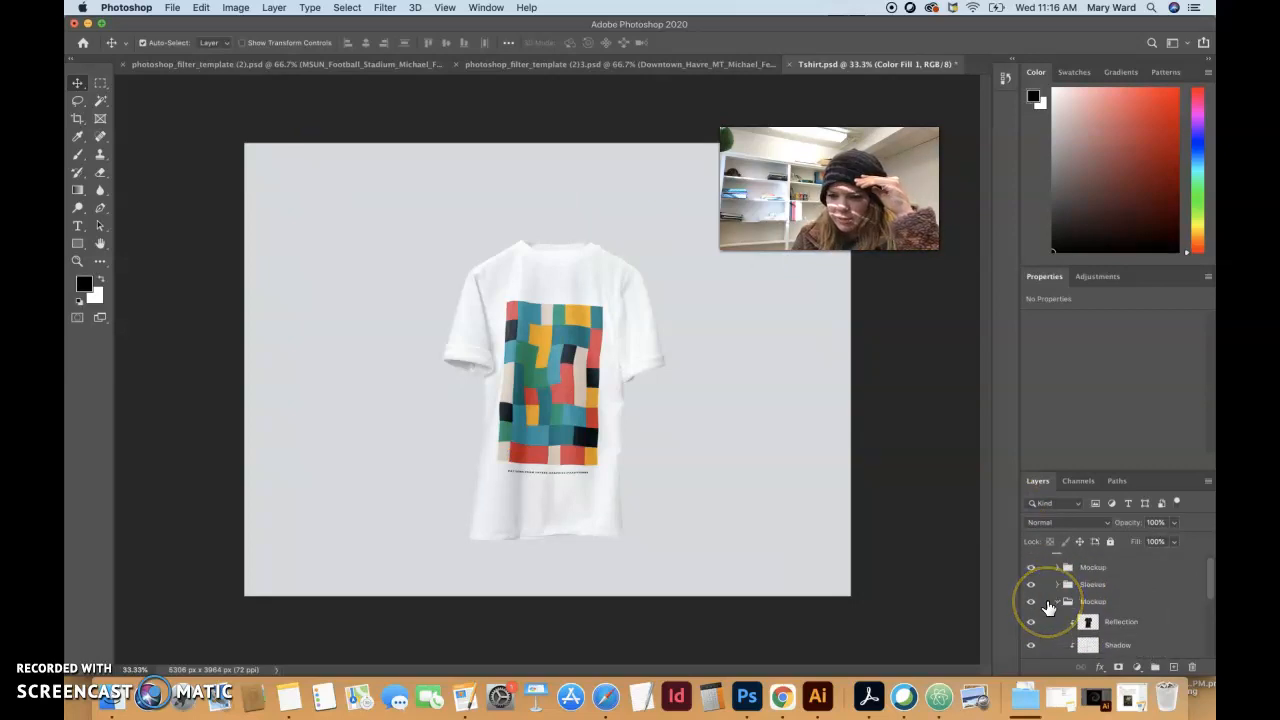
click(1031, 602)
click(1031, 602)
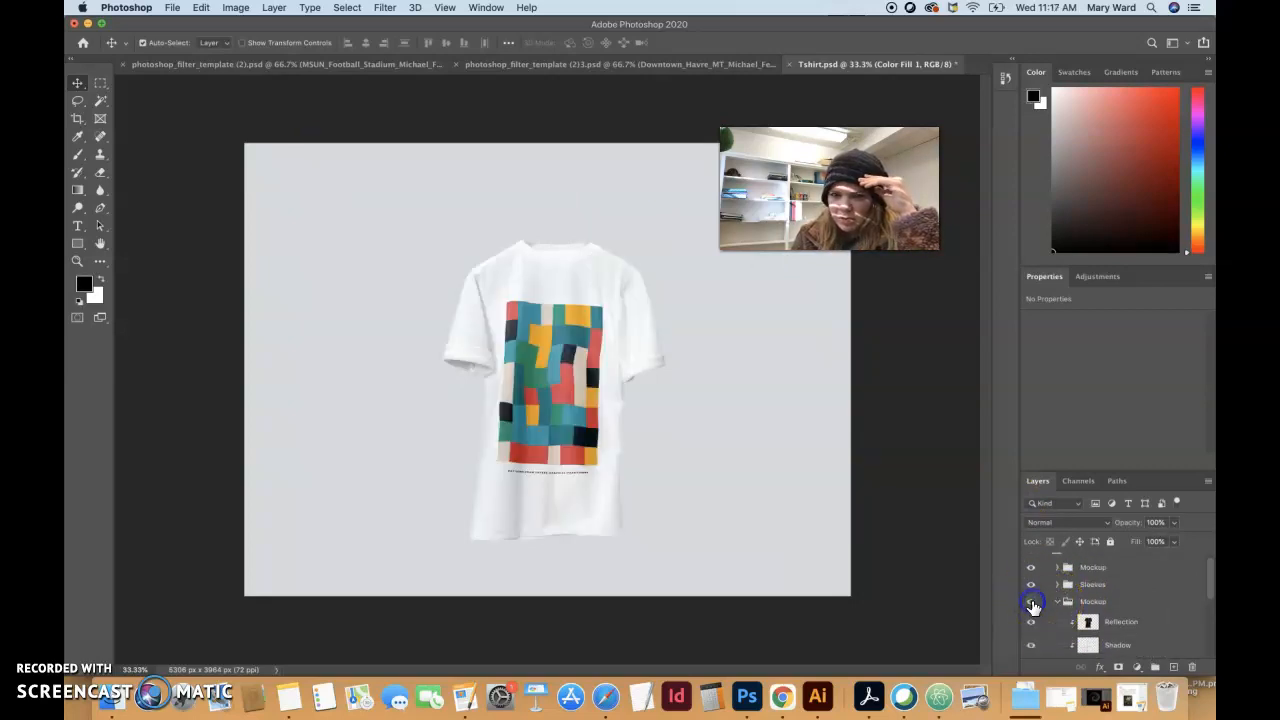
scroll(1045, 607, down, 2)
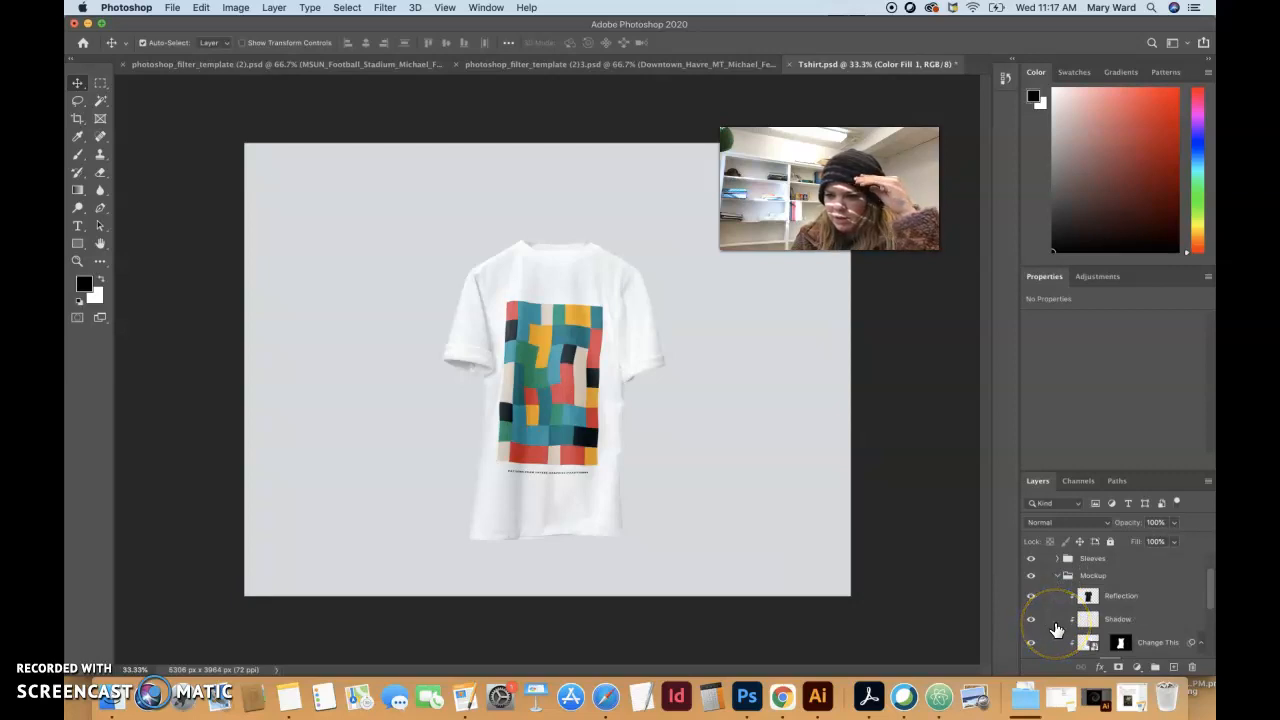
drag(1038, 481, 798, 312)
drag(851, 466, 866, 652)
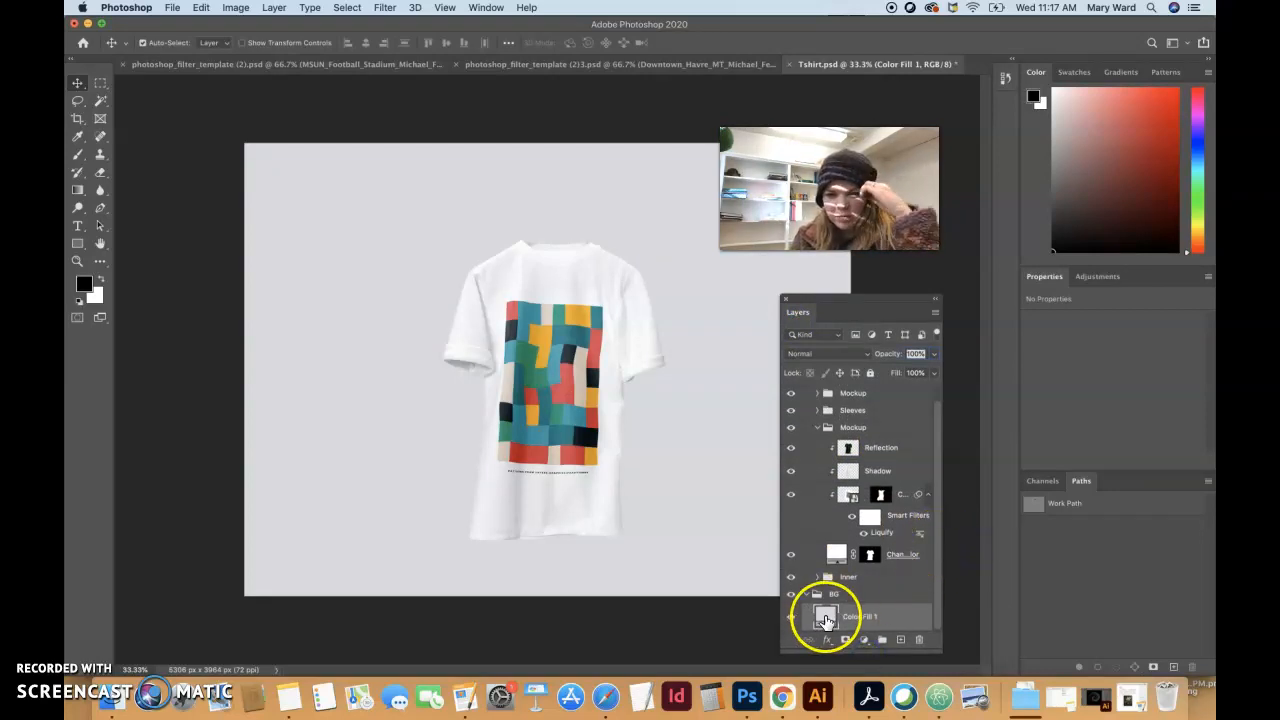
Check what Color Fill 1 and the Inner group contribute by toggling their visibility, expanding the Inner group to include its Reflection layer.
drag(827, 619, 838, 557)
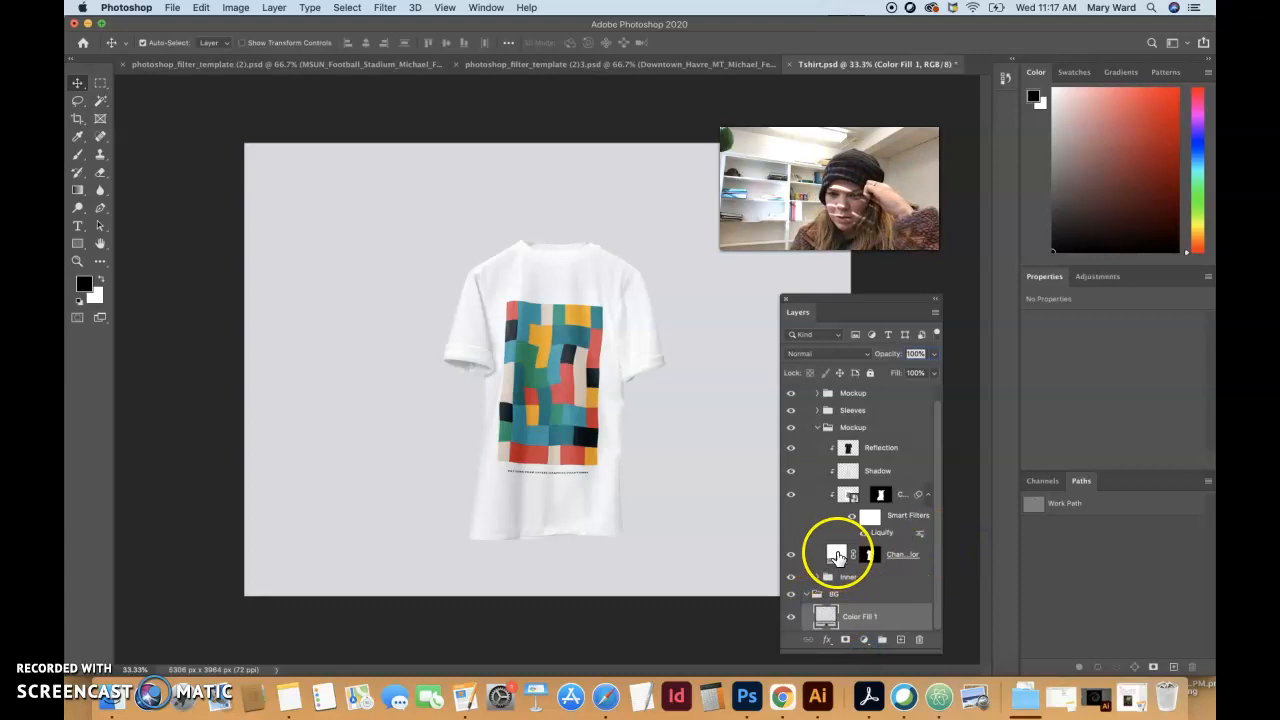
click(791, 617)
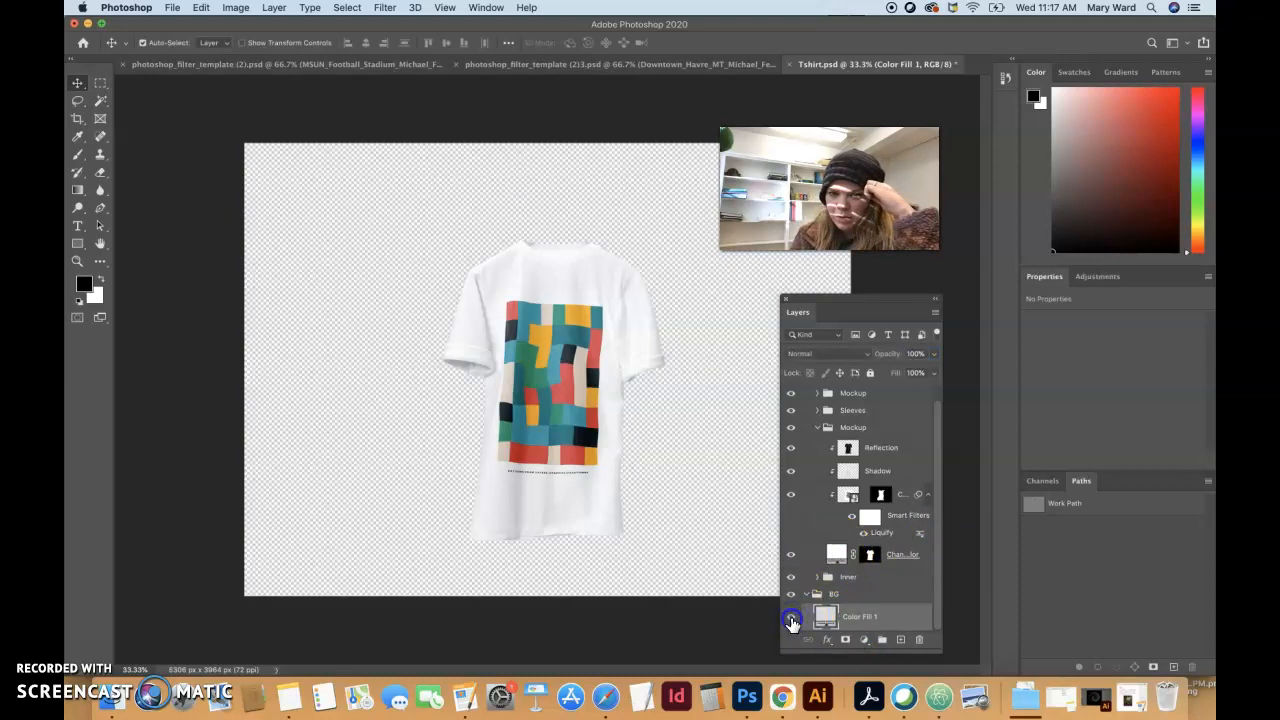
click(791, 620)
drag(795, 612, 789, 580)
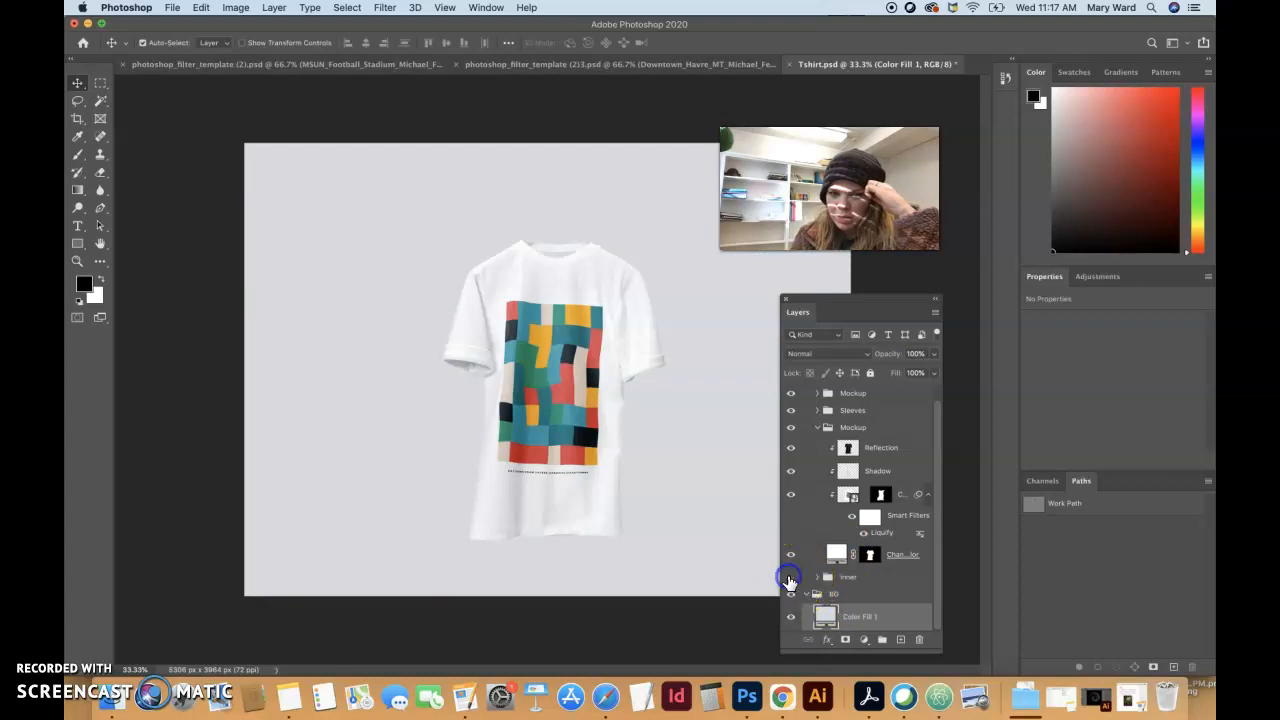
click(817, 577)
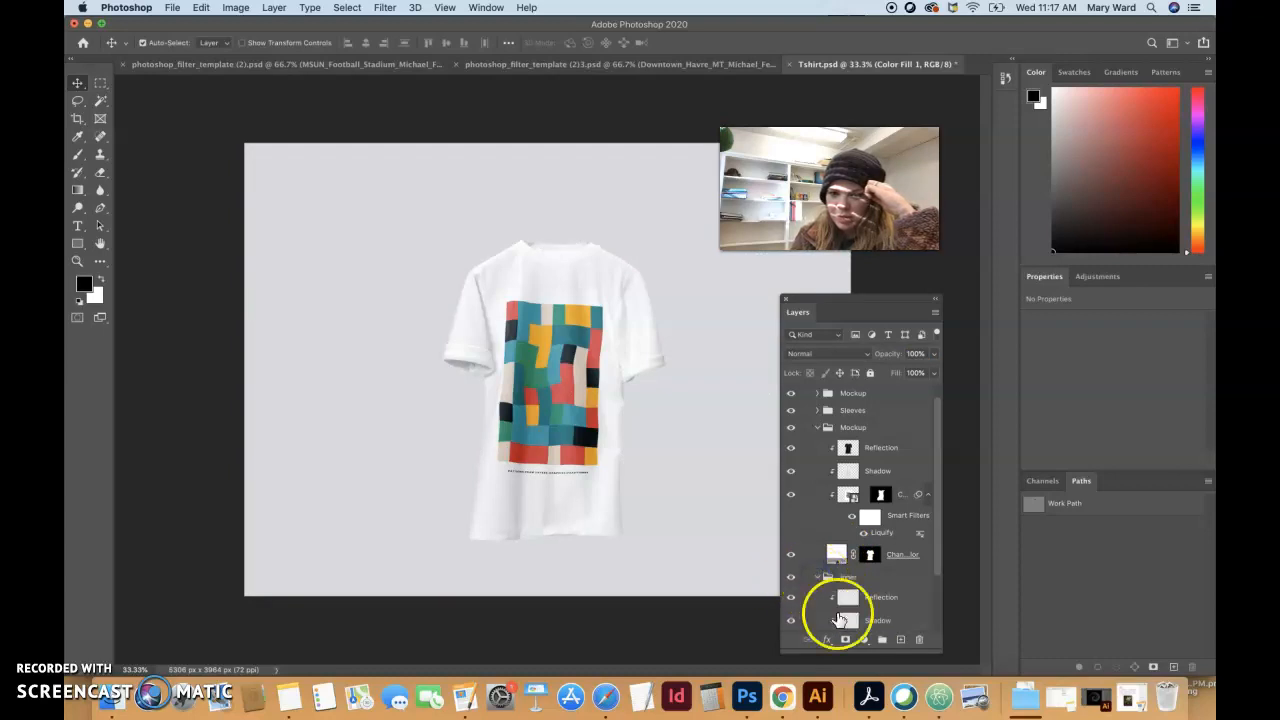
click(791, 598)
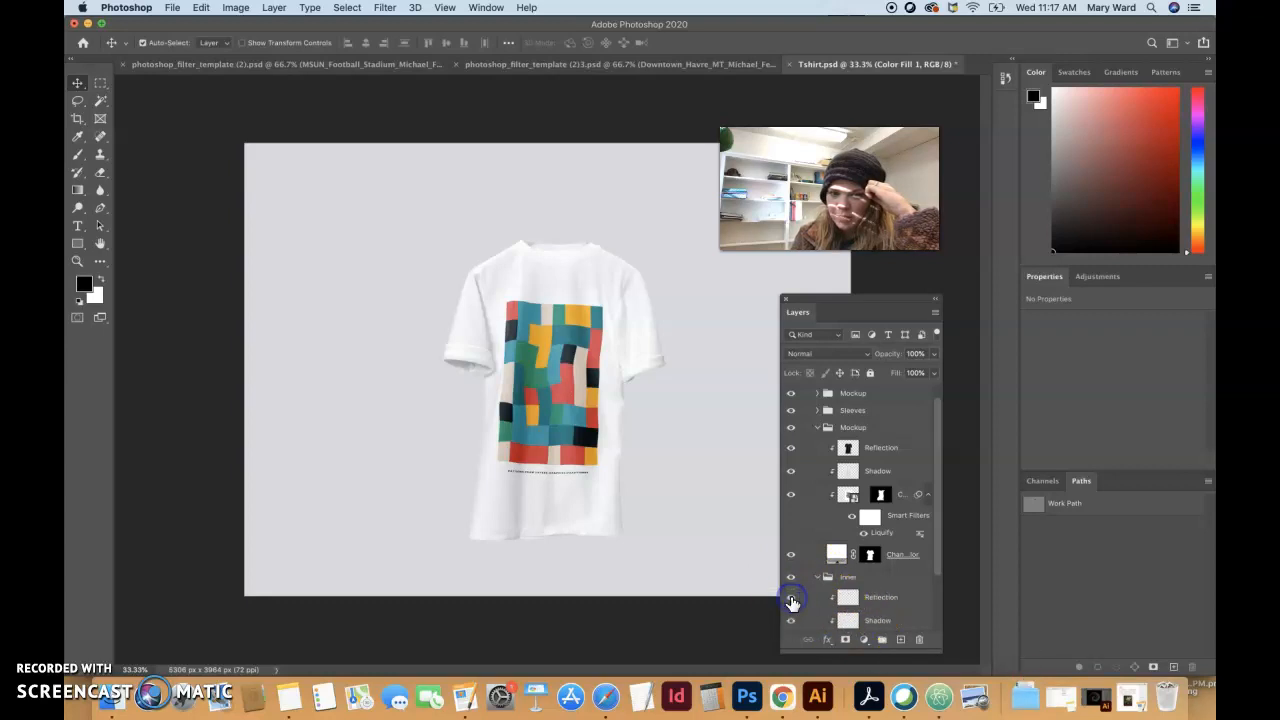
Recolor the Inner group's changeable color fill to red fb0505 and copy the hex code.
scroll(812, 601, down, 2)
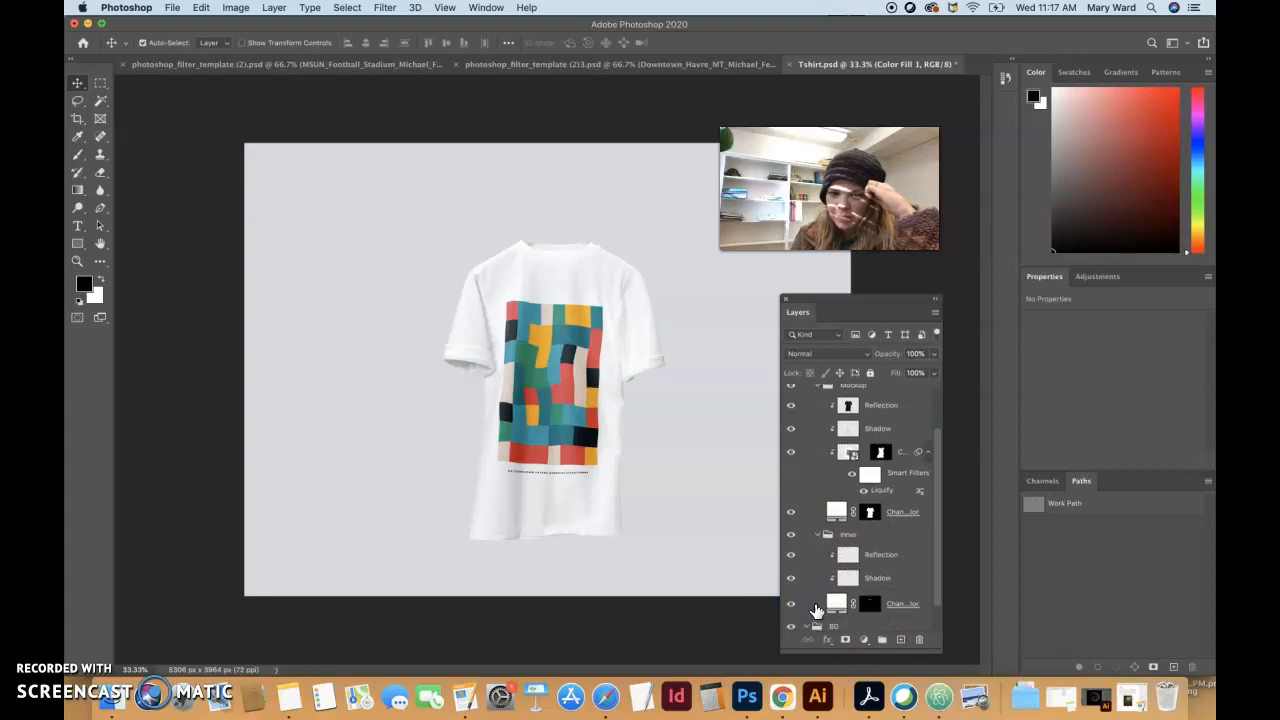
click(838, 590)
double_click(837, 590)
drag(612, 338, 634, 250)
click(706, 455)
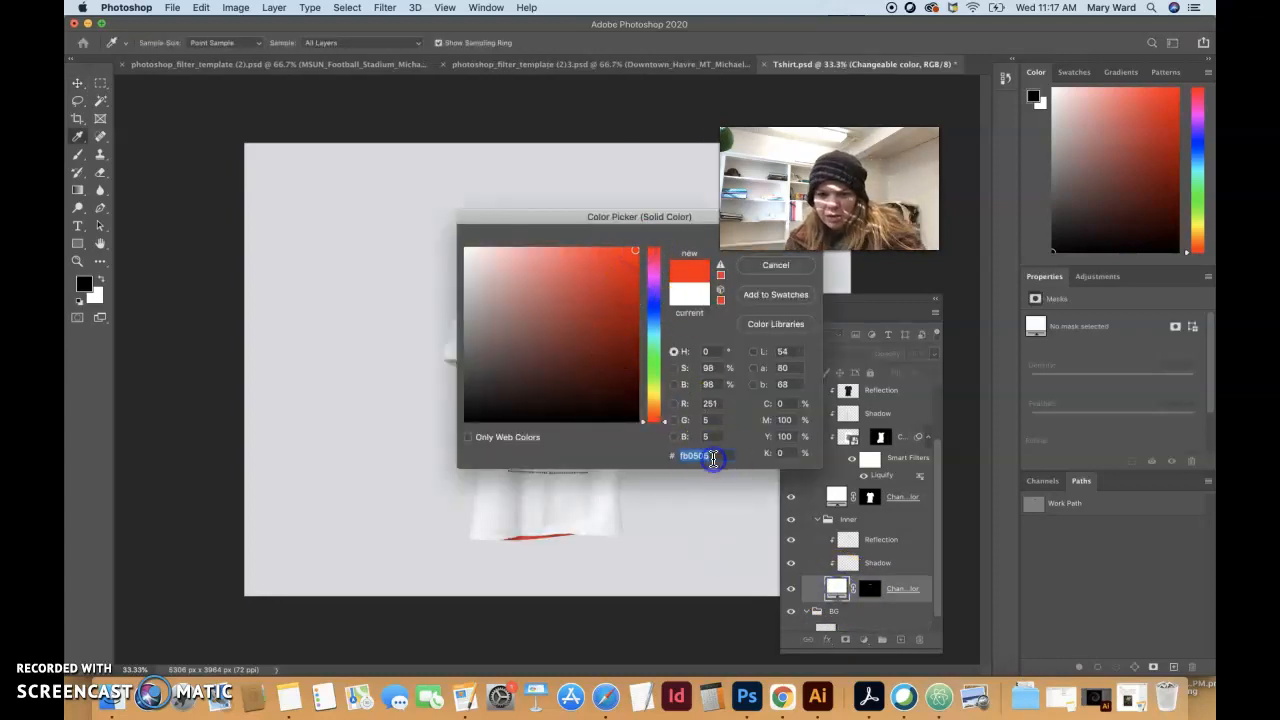
mouse_move(710, 456)
mouse_down()
mouse_move(670, 463)
mouse_move(703, 451)
mouse_up()
key(super+c)
click(776, 238)
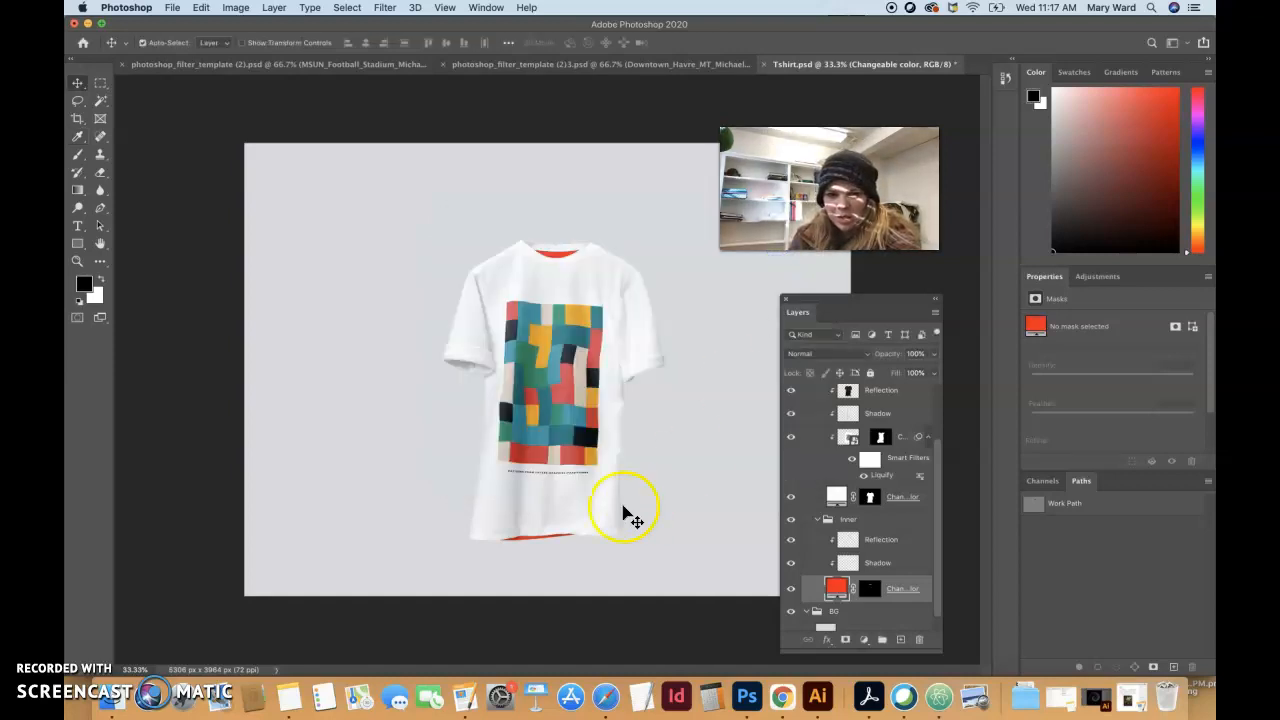
Set the Change Color fill layer in the expanded Mockup group to the copied red fb0505.
click(837, 495)
double_click(837, 497)
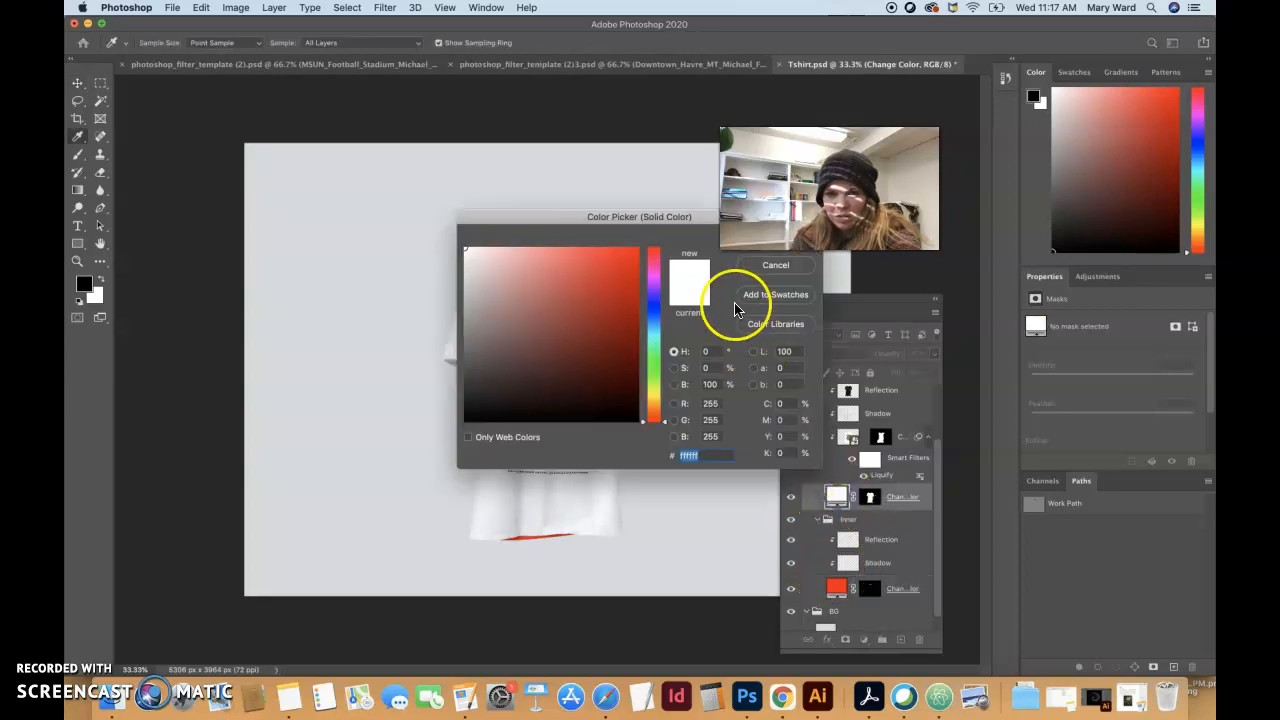
key(super+v)
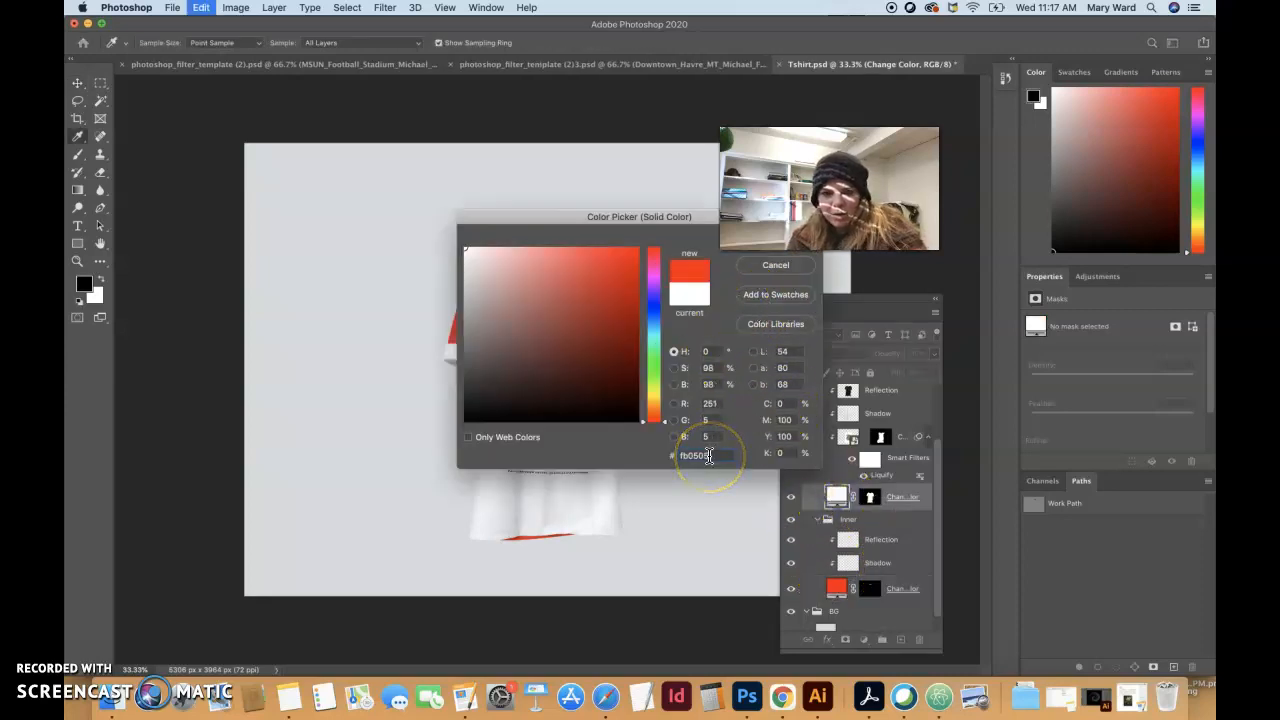
click(768, 242)
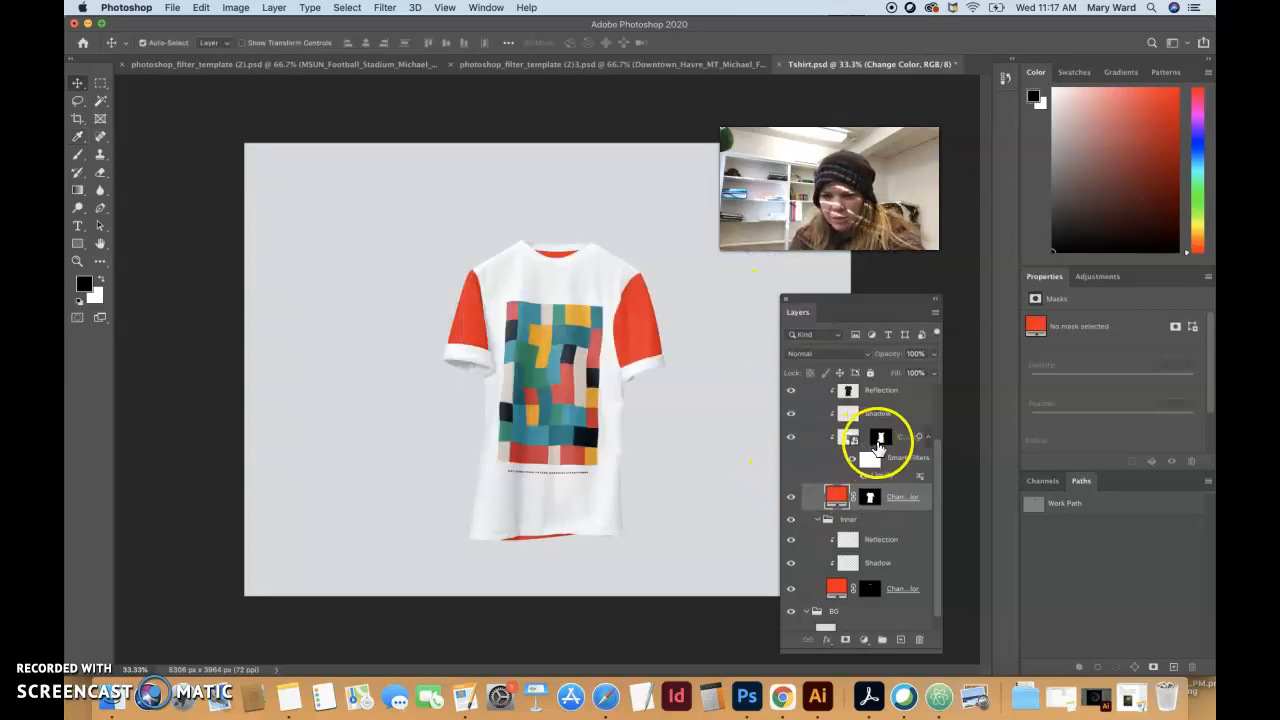
Examine how the Change This layer, its Smart Filters and the neighbouring effect layers affect the shirt by toggling their visibility.
click(792, 438)
click(792, 438)
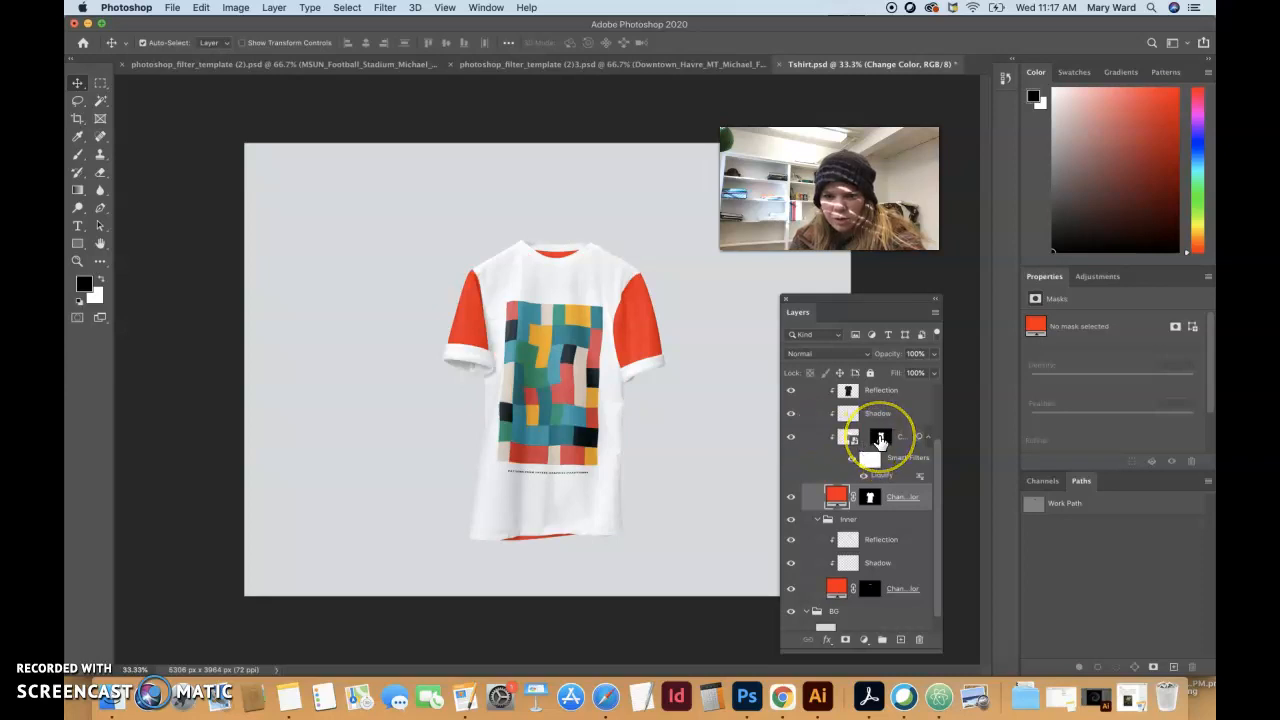
scroll(865, 464, down, 1)
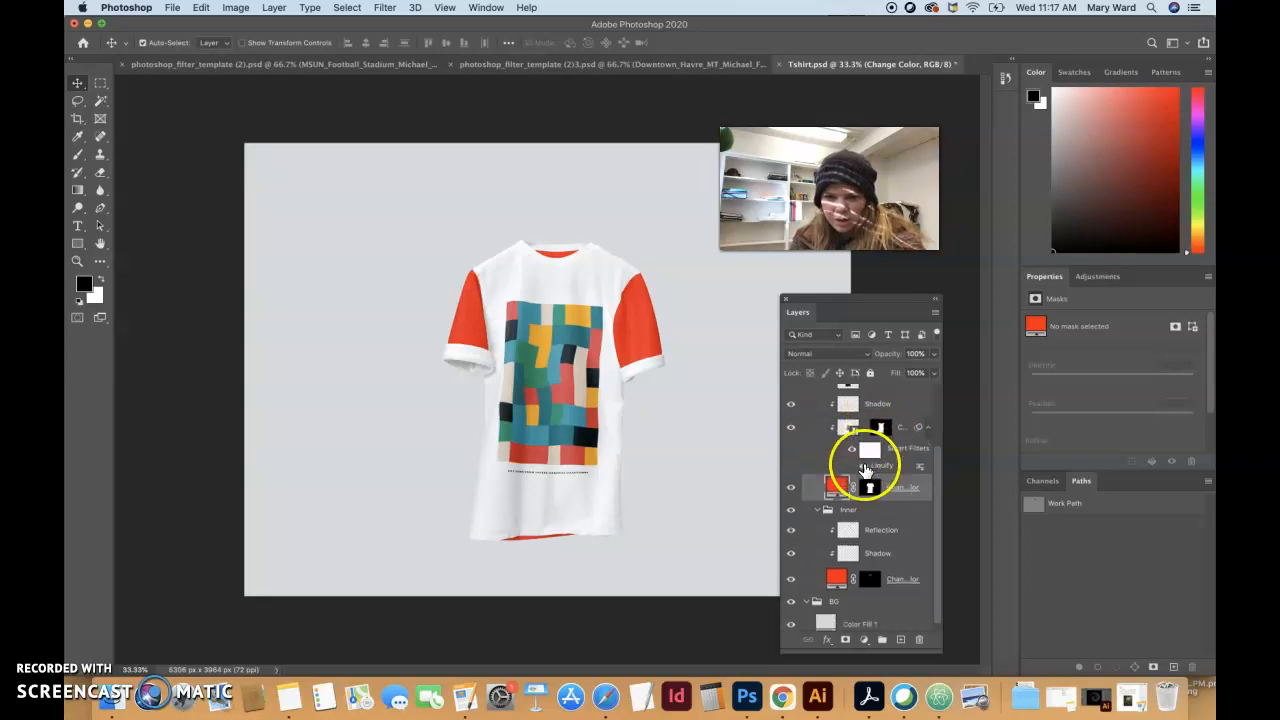
click(851, 451)
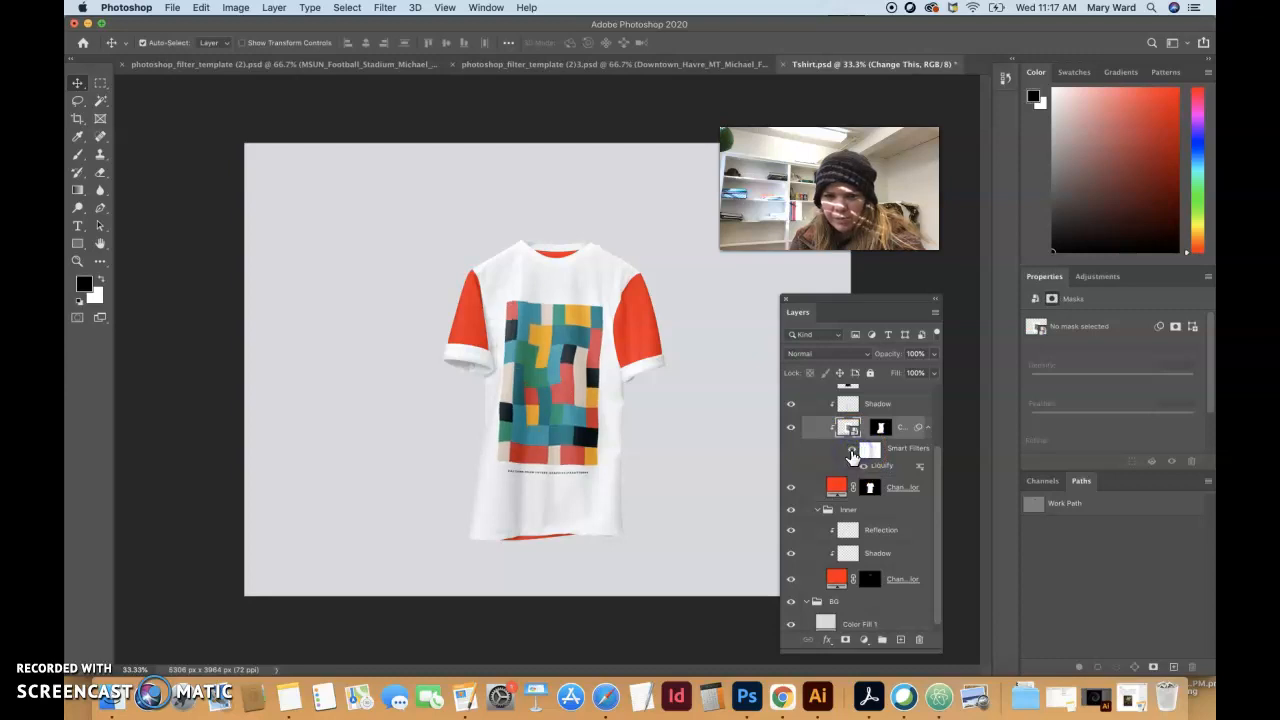
scroll(848, 434, up, 1)
scroll(848, 434, up, 1)
click(792, 429)
click(792, 429)
scroll(792, 432, up, 1)
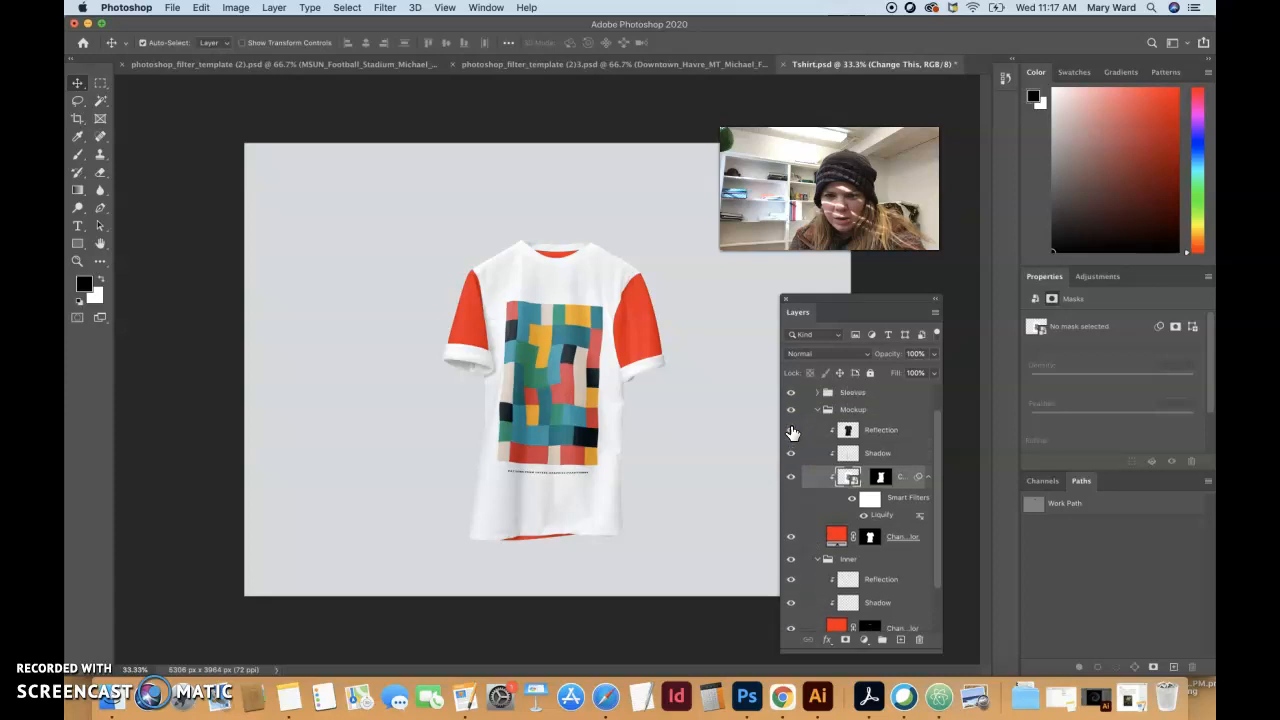
click(789, 434)
click(789, 434)
Expand the Sleeves group and set the Left sleeve's changeable color fill to fb0505.
scroll(790, 438, up, 1)
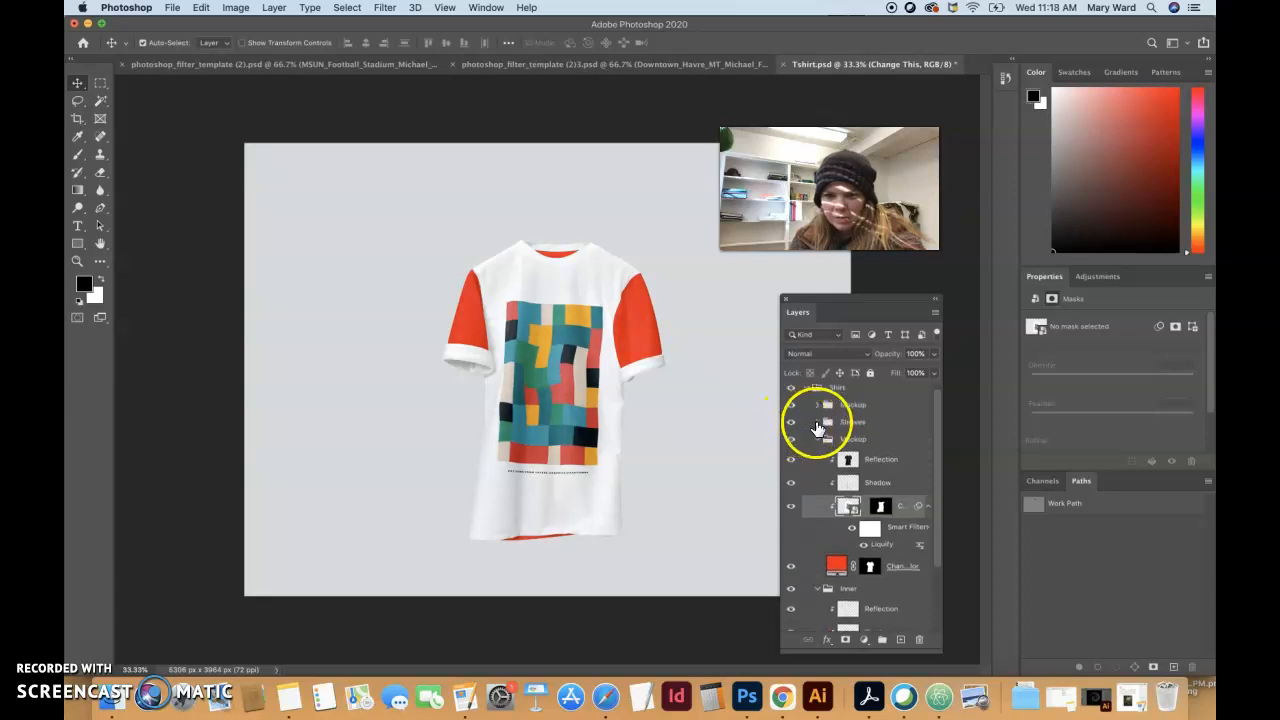
click(816, 423)
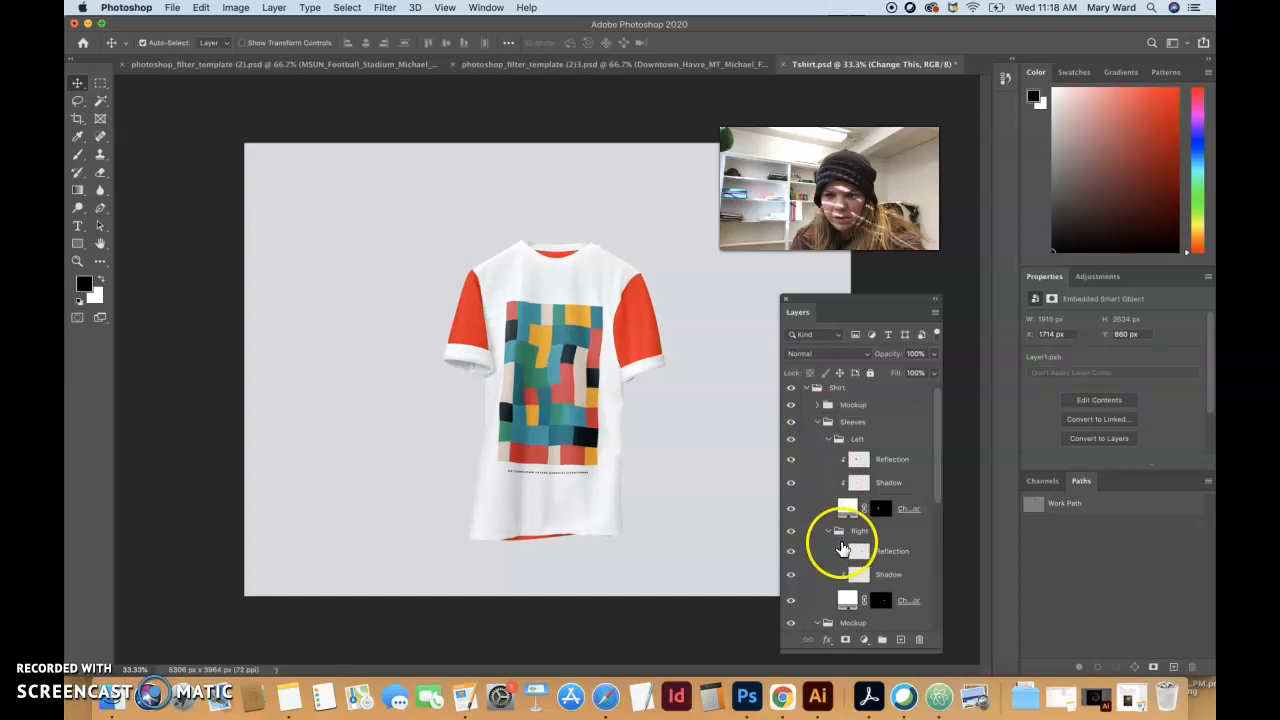
double_click(848, 508)
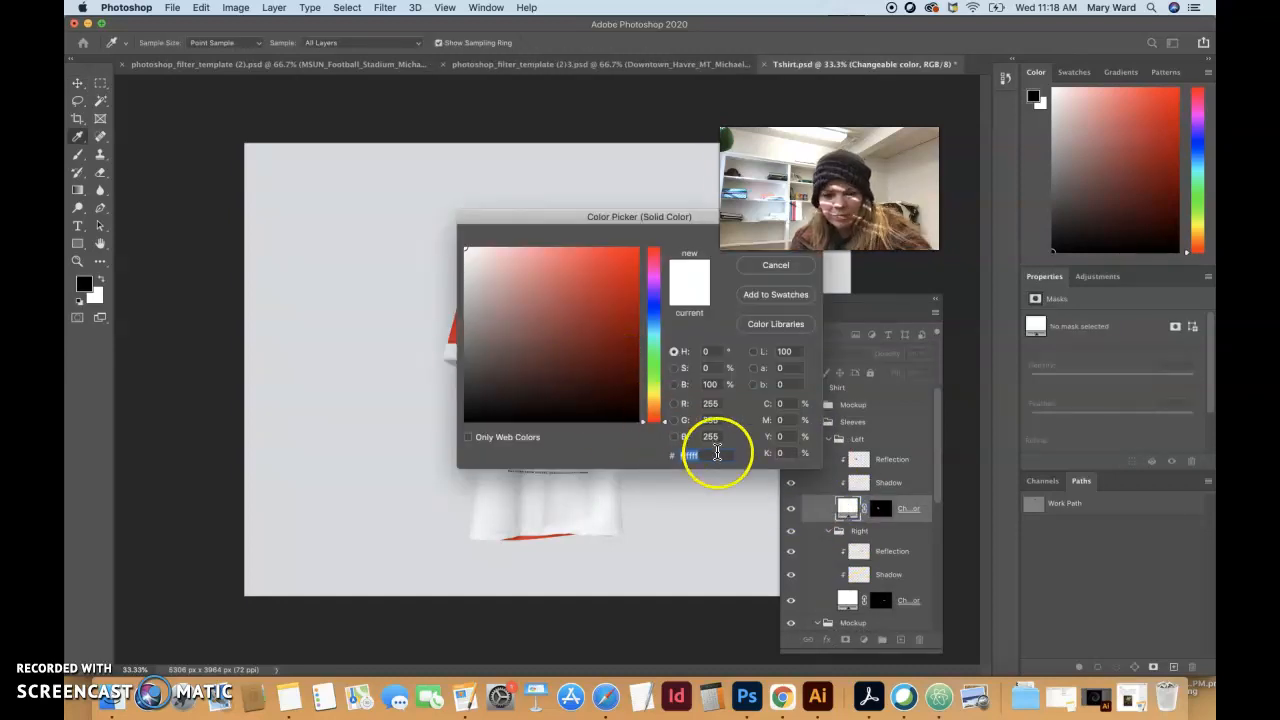
text(fb0505)
key(Return)
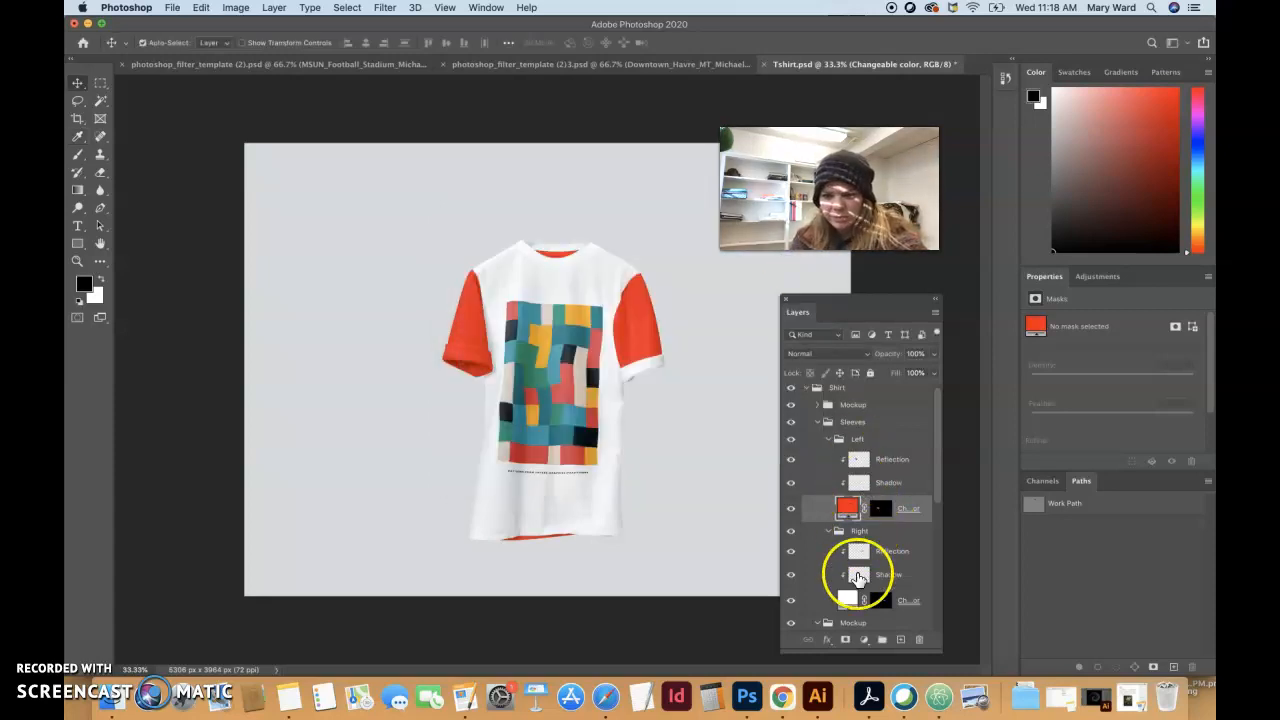
Identify the Right sleeve's changeable color layer by toggling its visibility and set its fill to fb0505.
scroll(851, 571, down, 2)
click(790, 551)
click(790, 551)
double_click(847, 551)
click(659, 466)
text(fb0505)
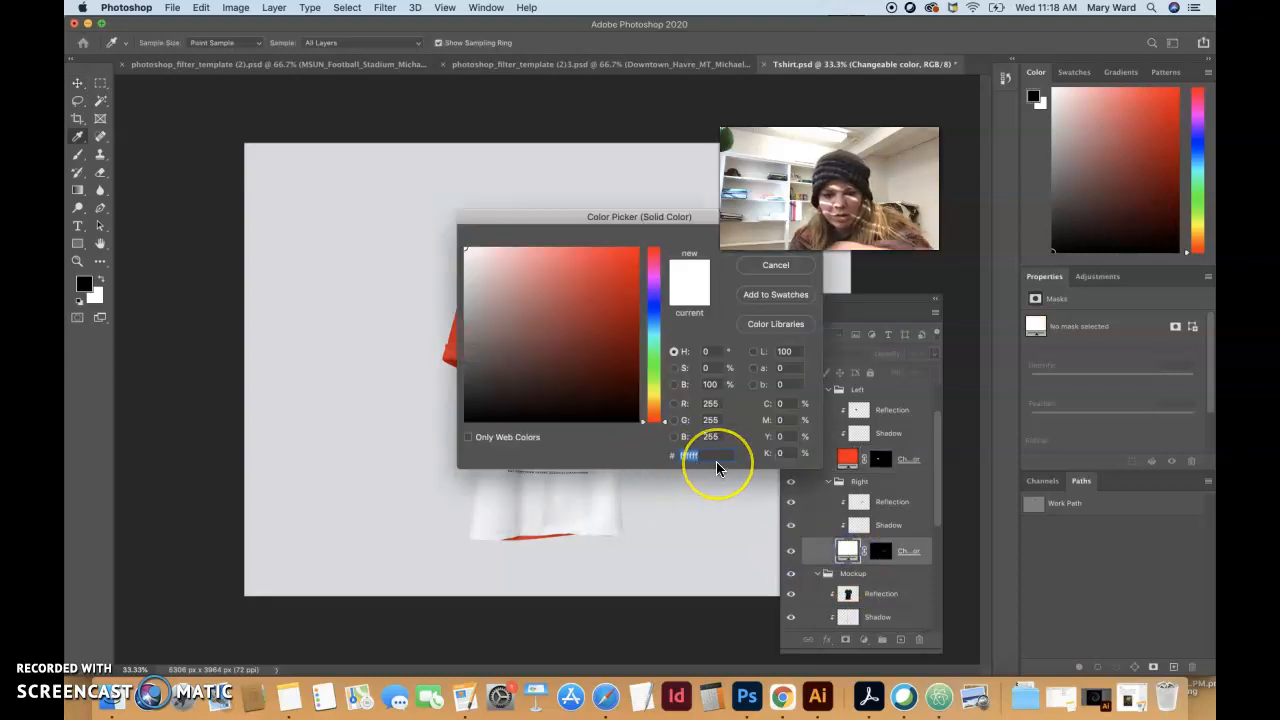
click(783, 280)
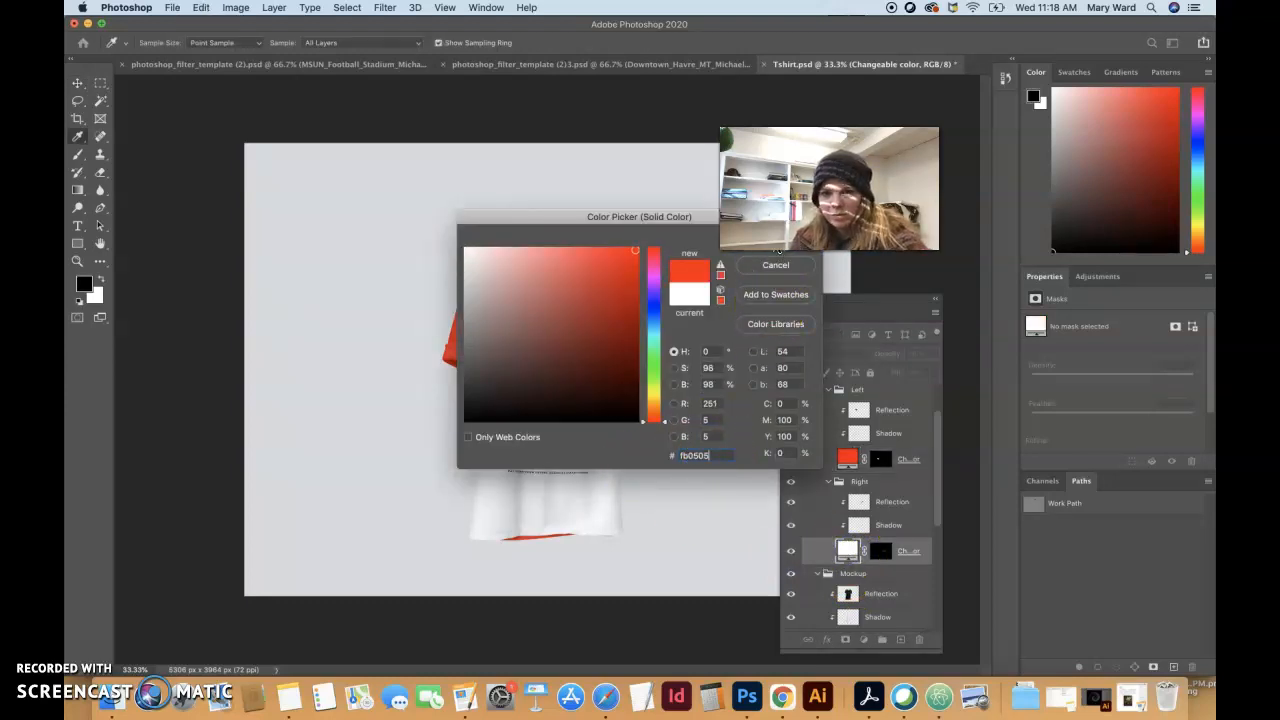
Toggle the visibility of the Change This layer and the Reflection layer in the Mockup group below Sleeves to check their effect.
scroll(810, 560, down, 3)
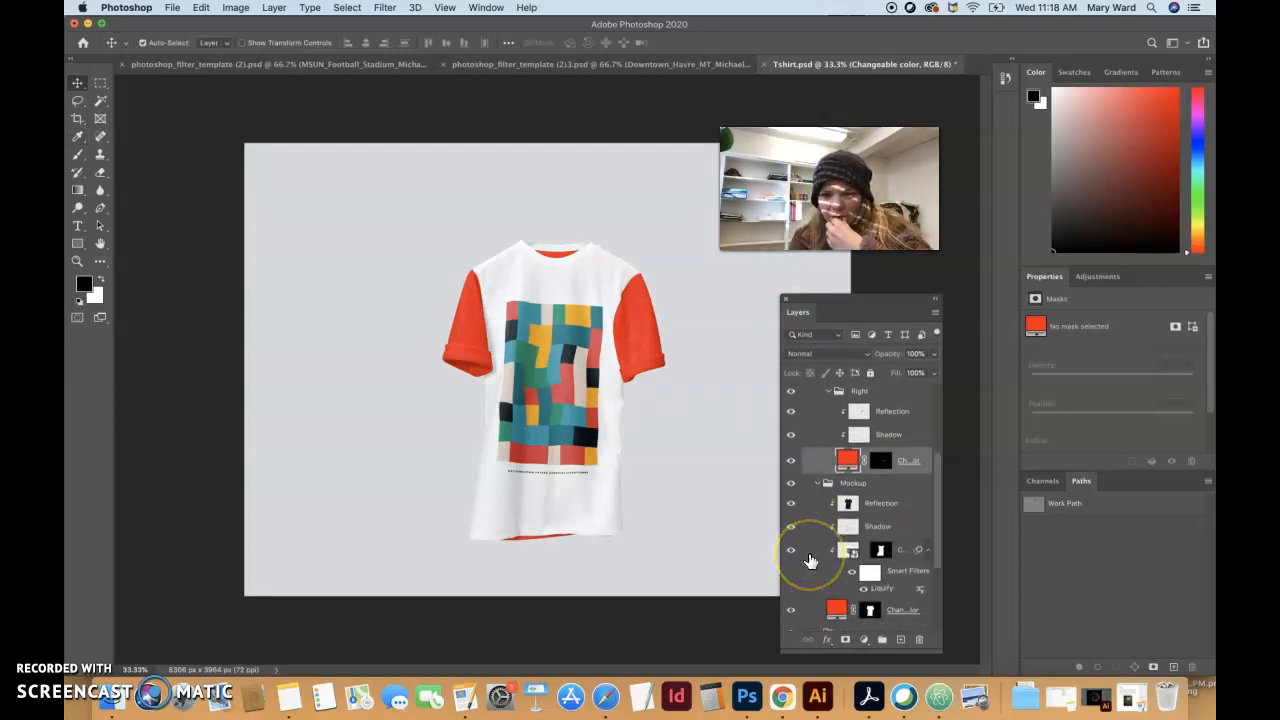
click(789, 551)
click(789, 551)
click(790, 505)
click(790, 505)
Collapse the Right, Left and Sleeves groups and expand the Mockup group above Sleeves.
scroll(810, 470, up, 3)
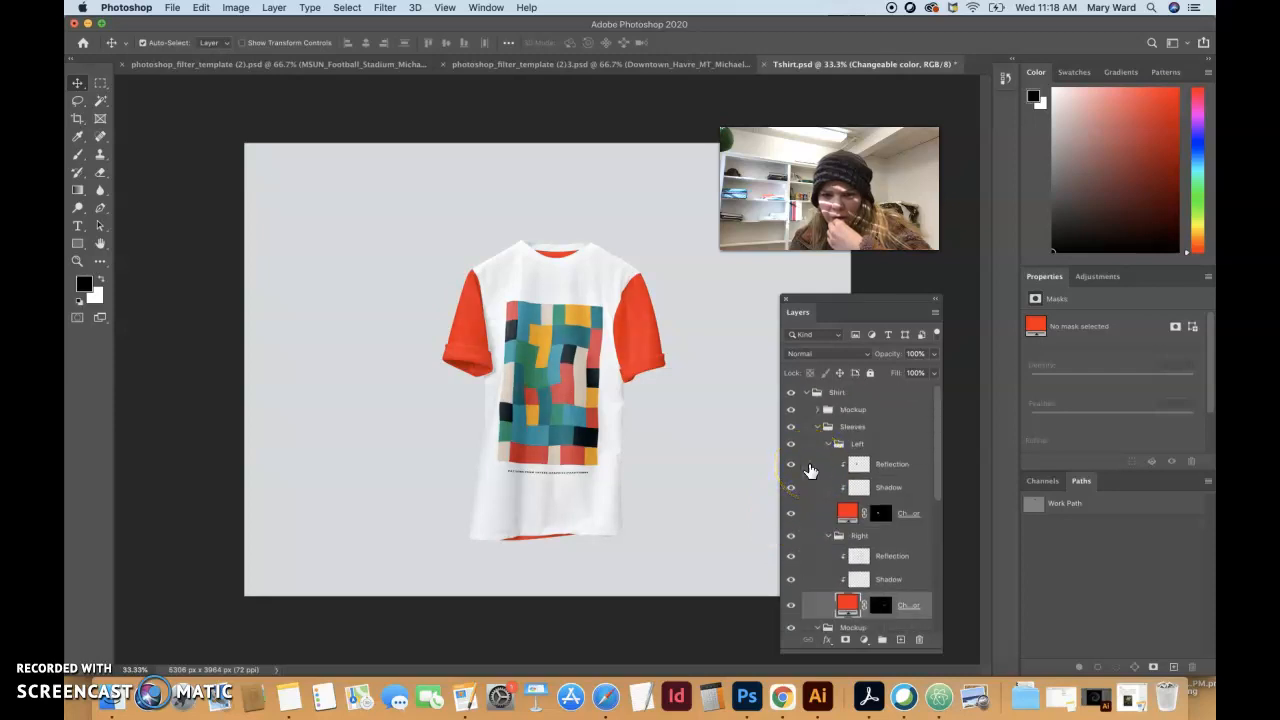
click(829, 536)
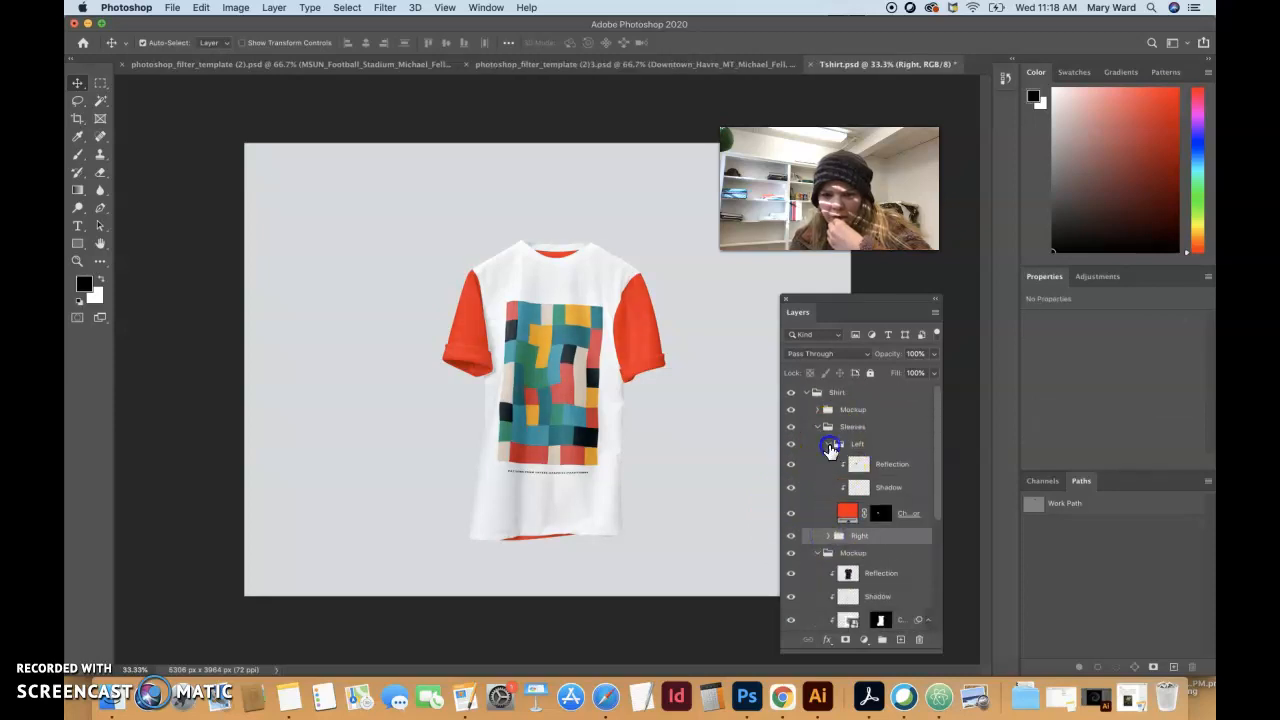
click(829, 443)
click(818, 427)
click(817, 409)
Toggle the Reflection, Shadow and changeable color layers in the Mockup group above Sleeves to examine which shirt part they control.
click(790, 430)
click(790, 430)
click(790, 451)
click(790, 451)
click(790, 453)
click(790, 453)
click(790, 479)
click(790, 479)
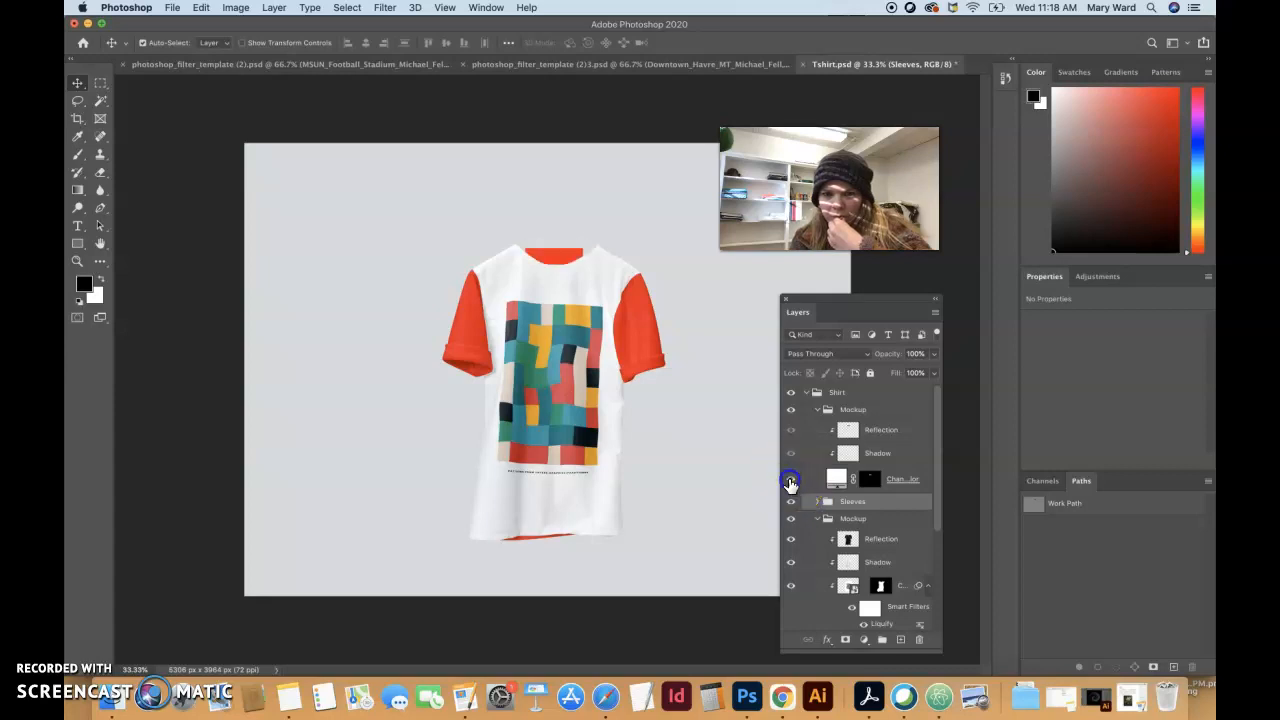
click(790, 479)
click(790, 479)
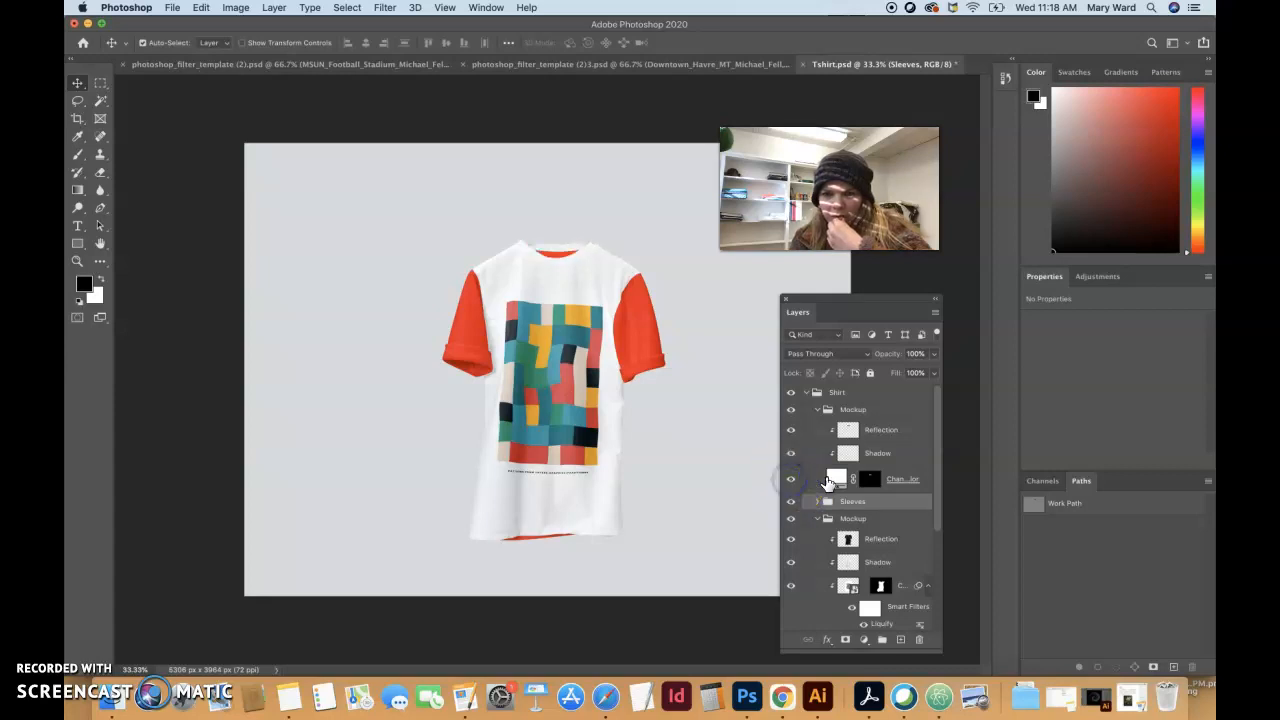
Set the changeable color layer's fill in the Mockup group above Sleeves to fb0505 and collapse that group.
click(836, 479)
click(836, 479)
click(700, 456)
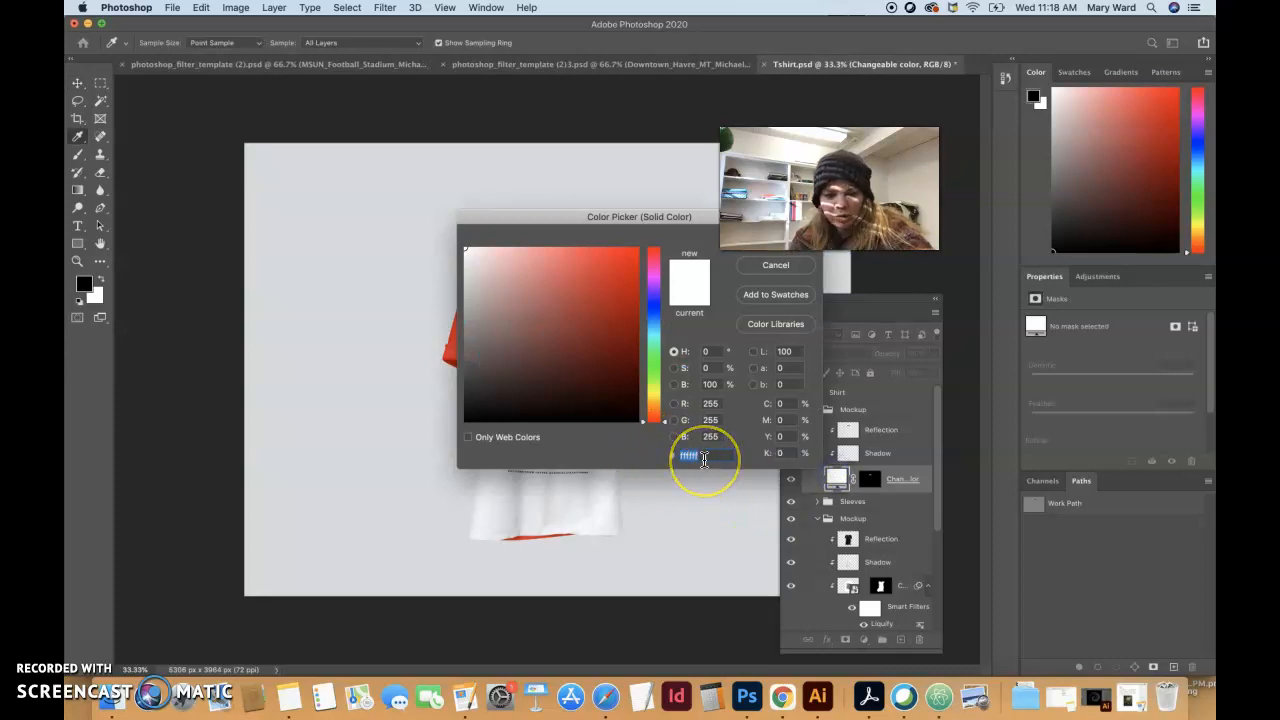
text(fb0505)
click(781, 250)
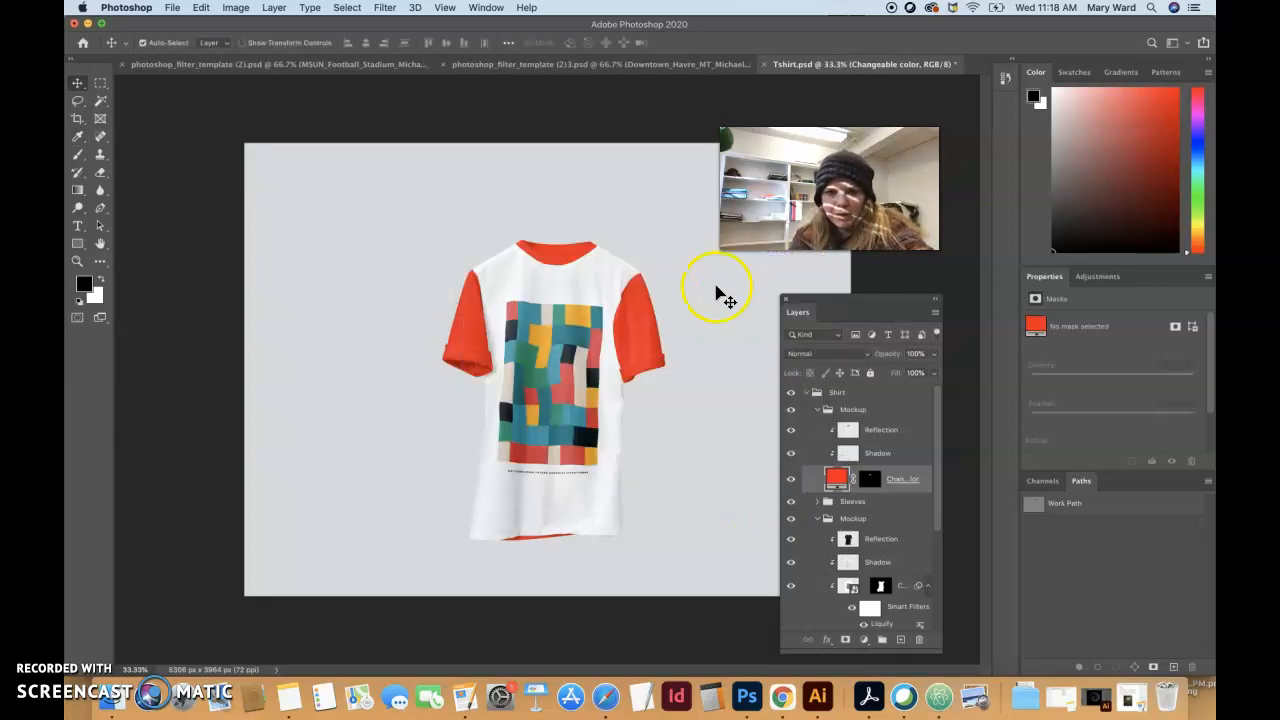
scroll(816, 535, down, 1)
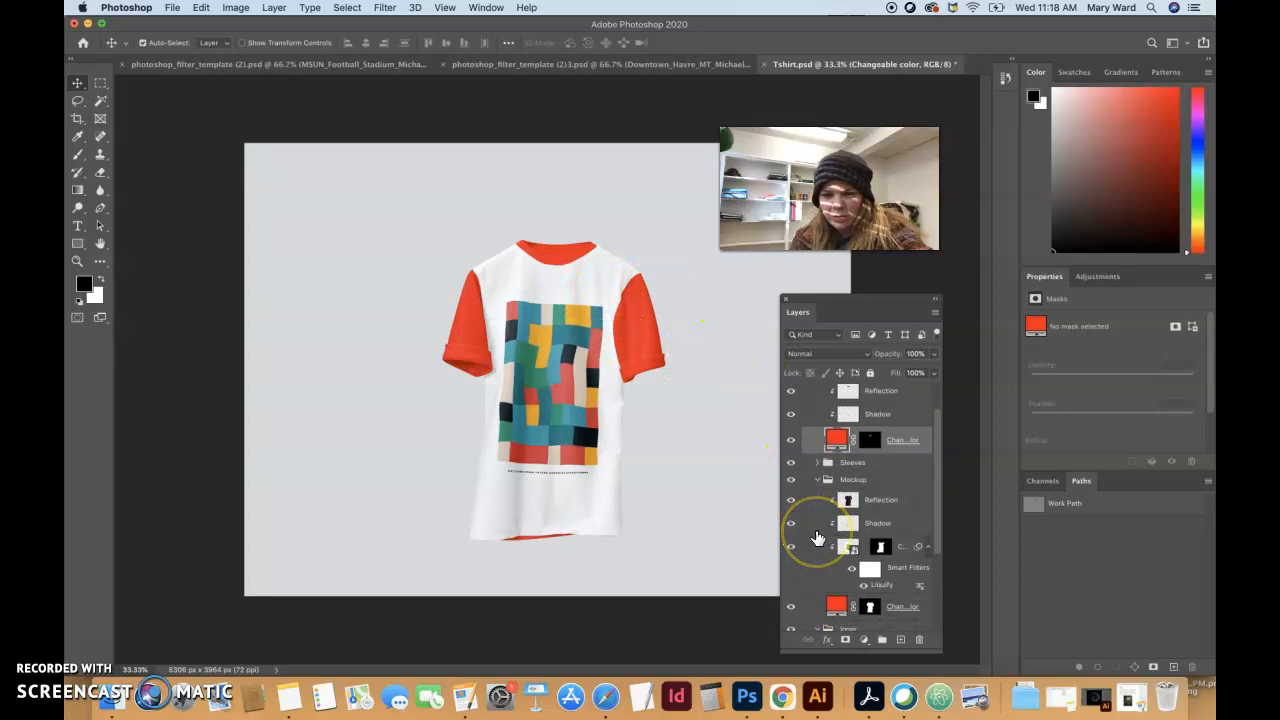
scroll(819, 468, up, 1)
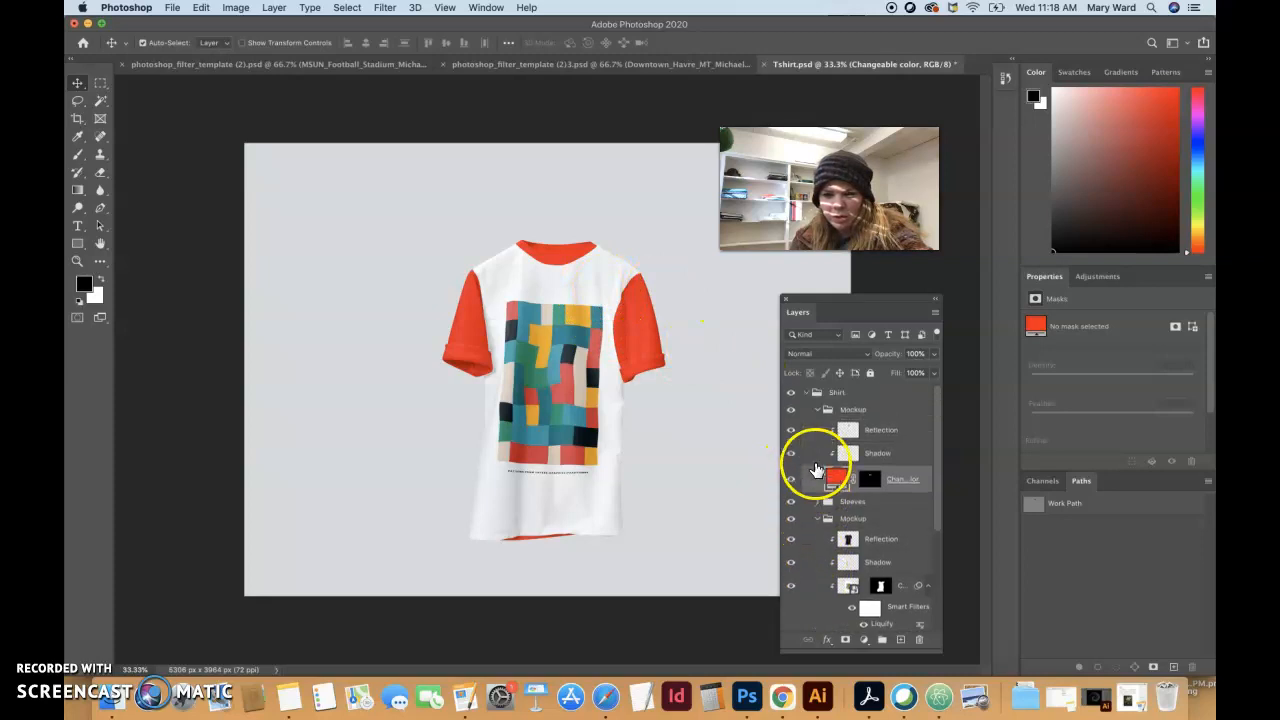
click(818, 411)
click(807, 392)
click(807, 392)
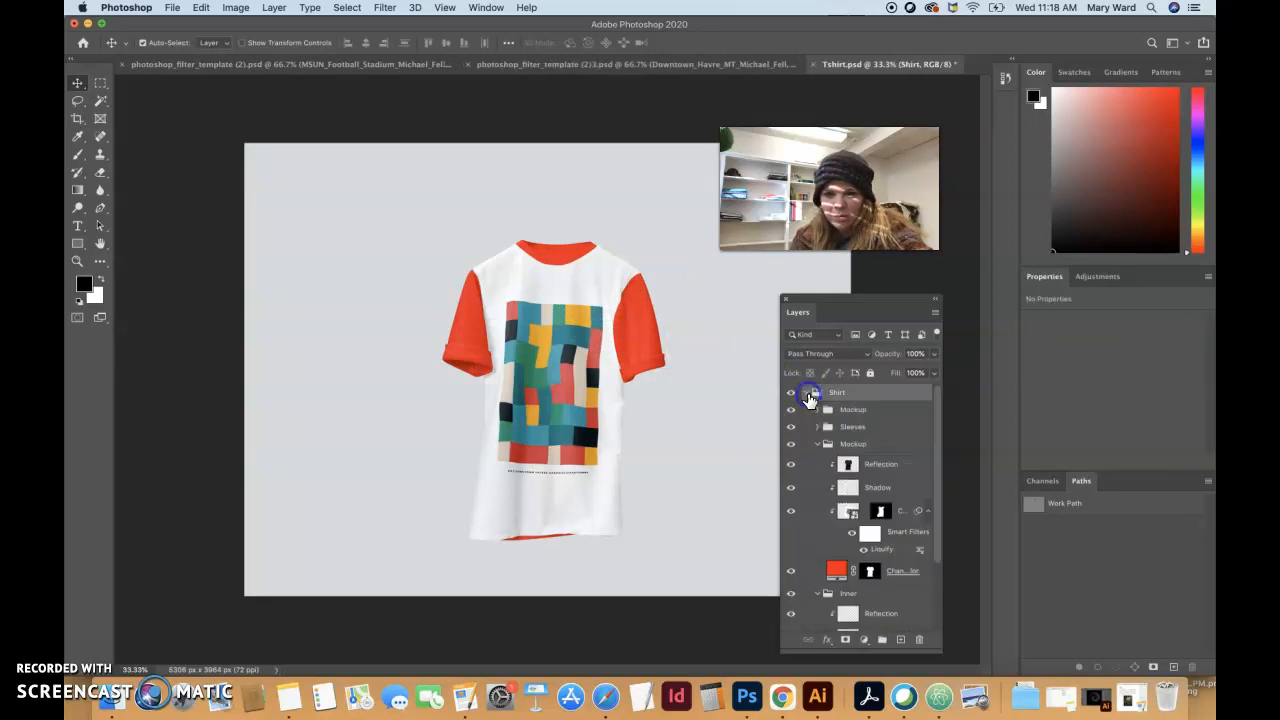
Examine the Change This smart object in the Mockup group below Sleeves by toggling its visibility and selecting its Smart Filters mask.
scroll(813, 538, down, 2)
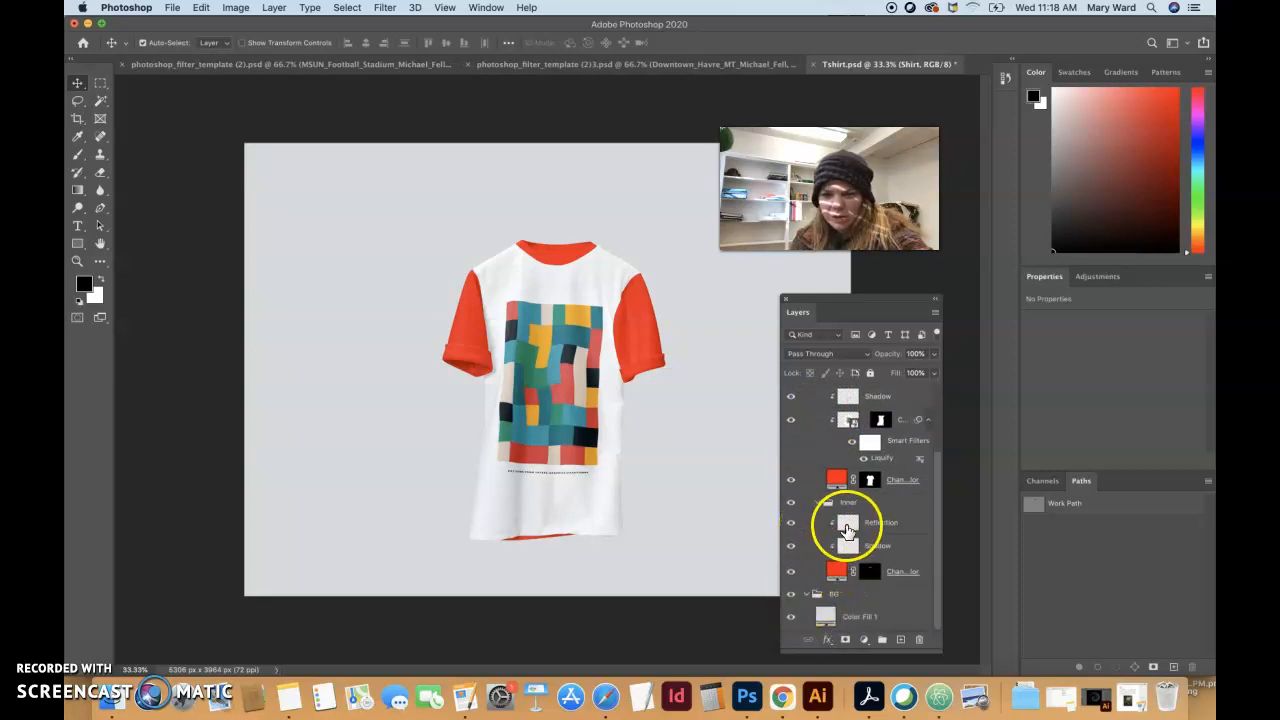
scroll(829, 486, up, 1)
click(837, 472)
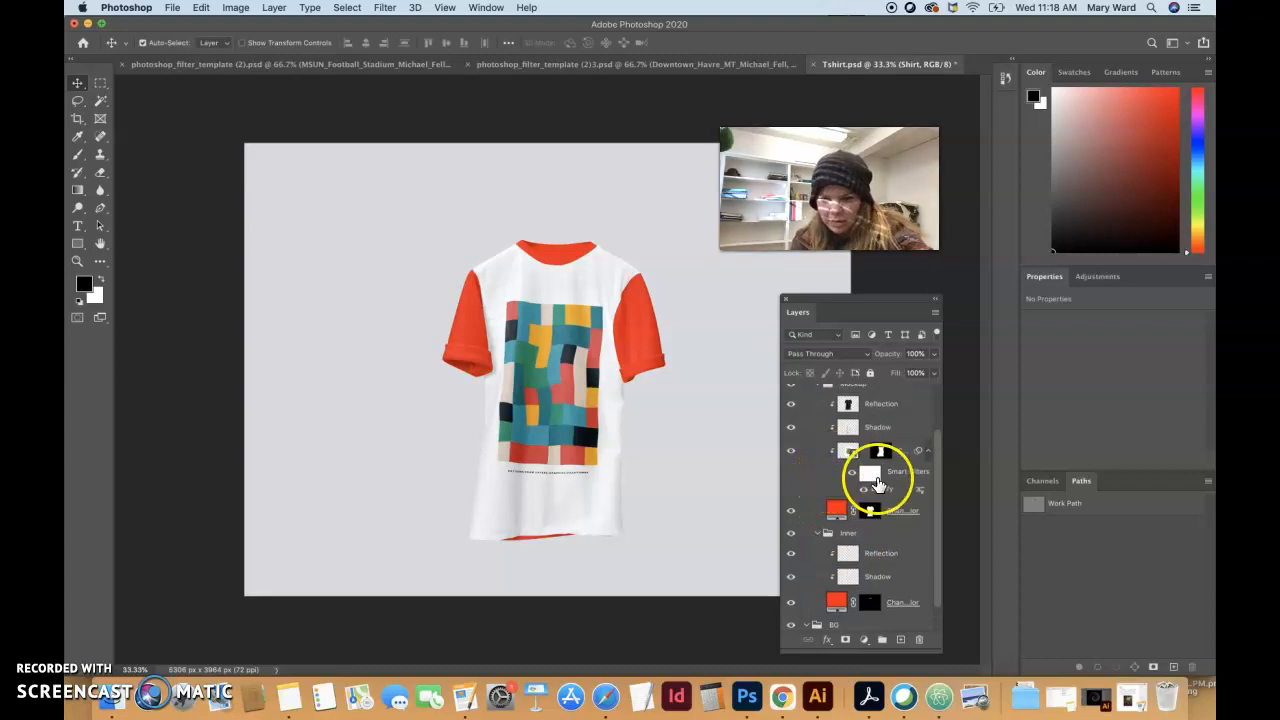
click(856, 477)
click(792, 451)
click(792, 451)
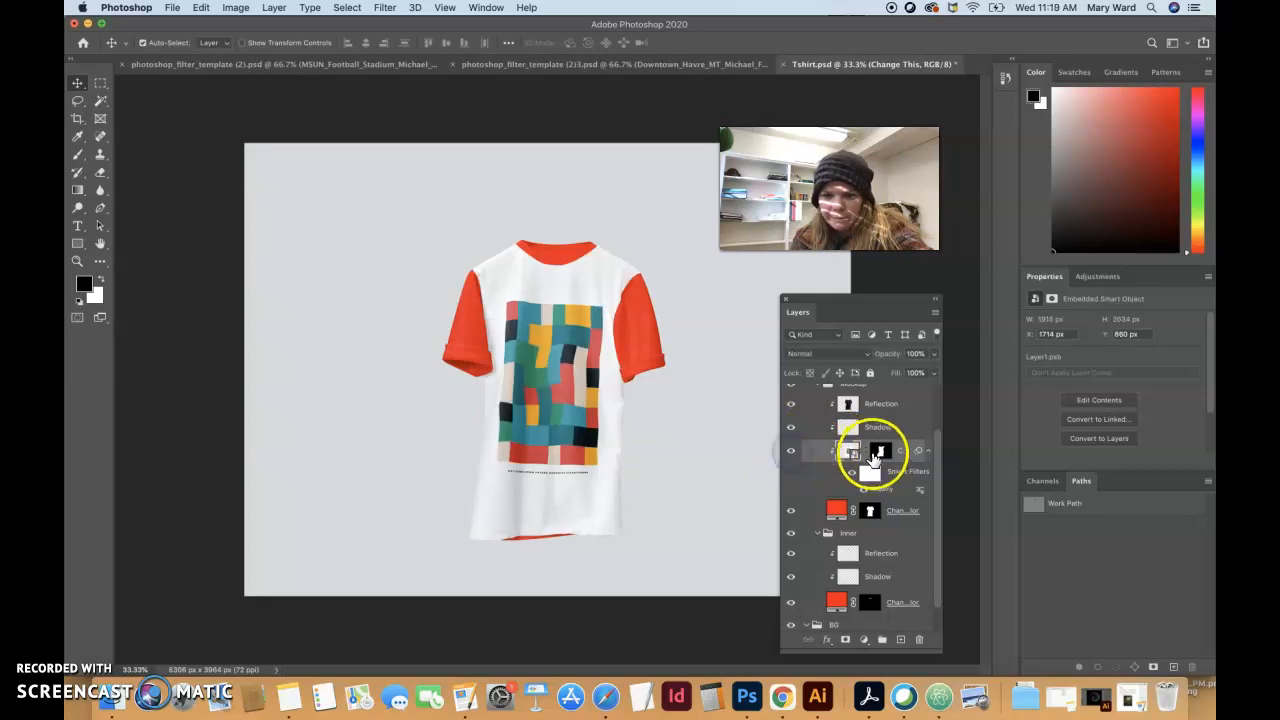
drag(845, 455, 850, 410)
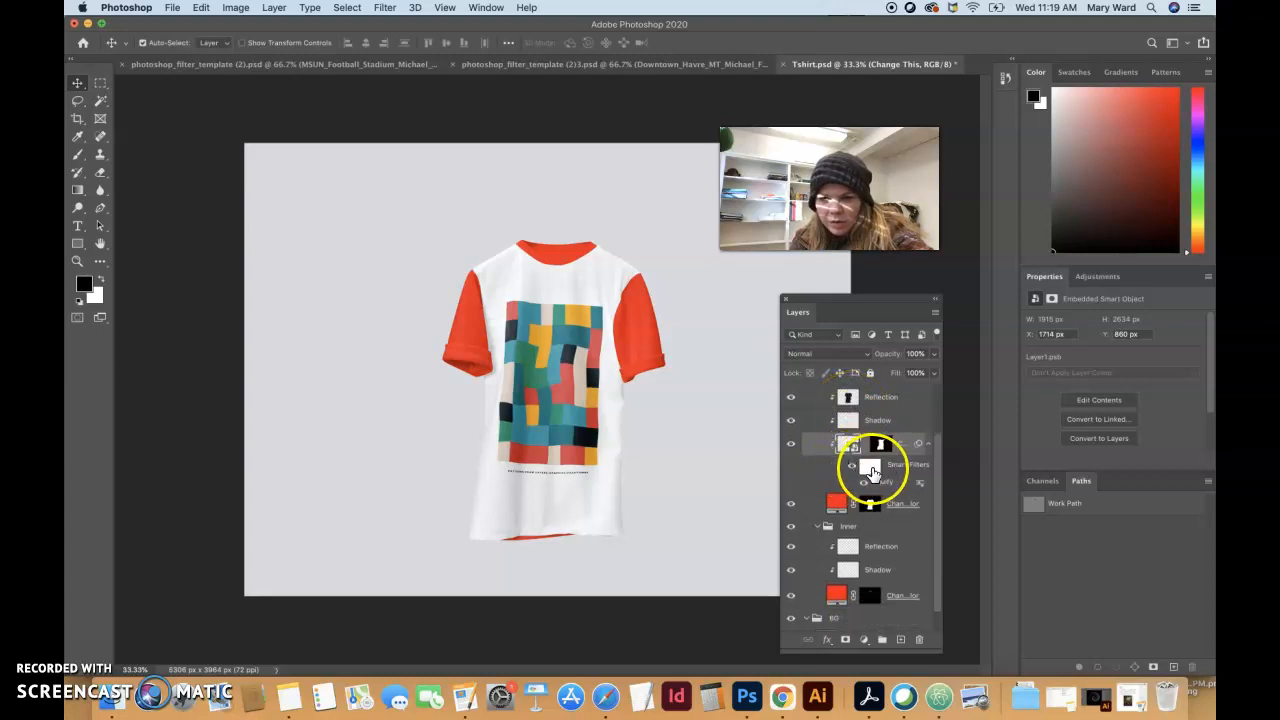
click(870, 467)
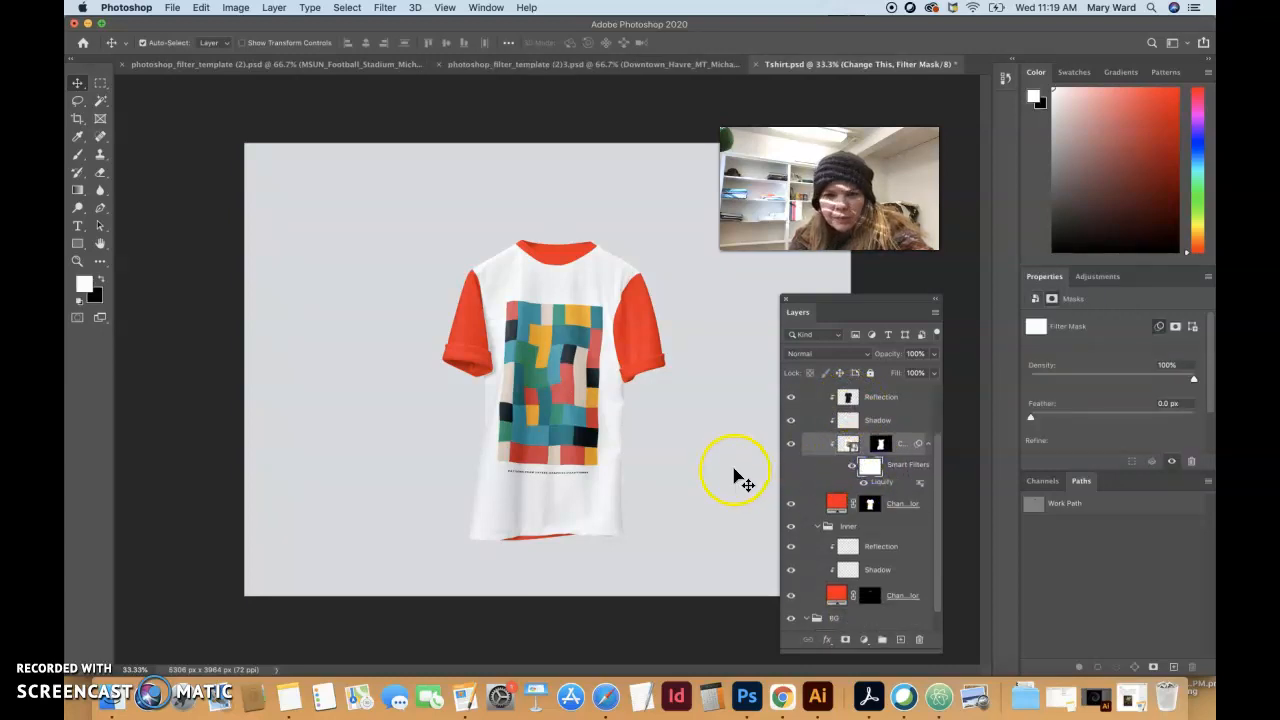
Widen the layer list until the full layer names are readable and move it clear of the shirt.
drag(777, 487, 480, 486)
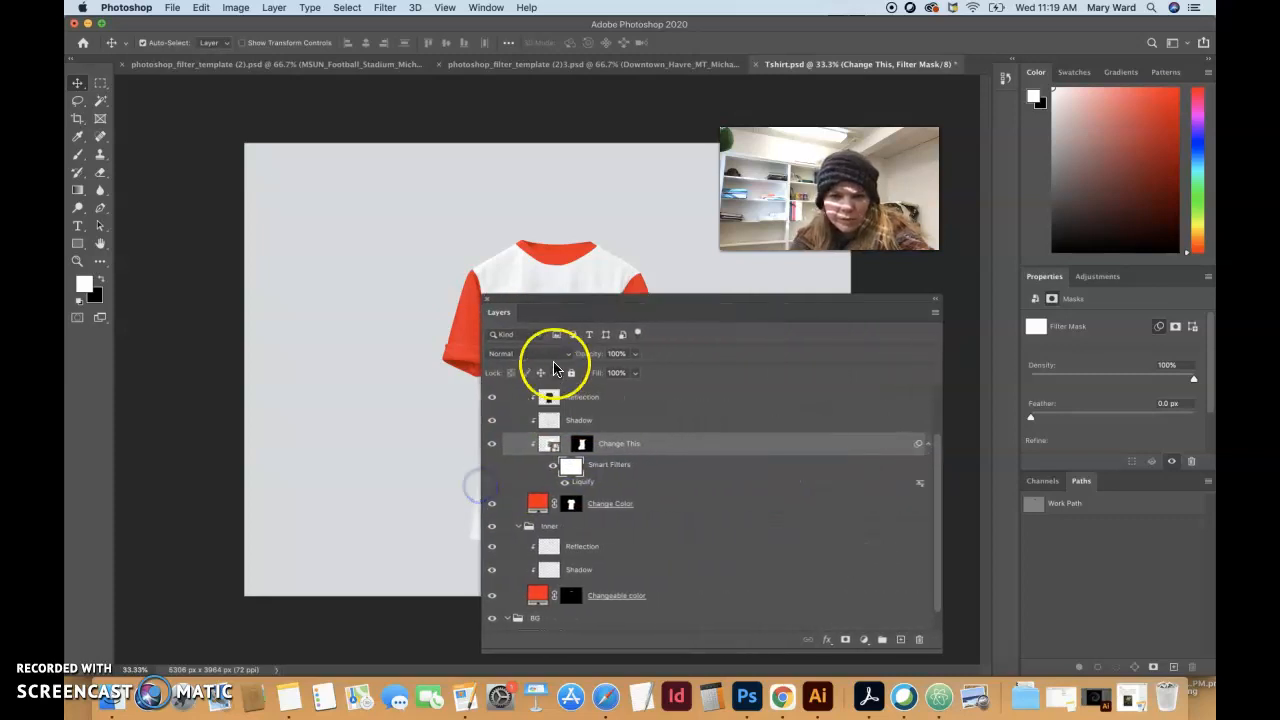
click(615, 470)
click(571, 467)
click(573, 469)
drag(537, 309, 771, 259)
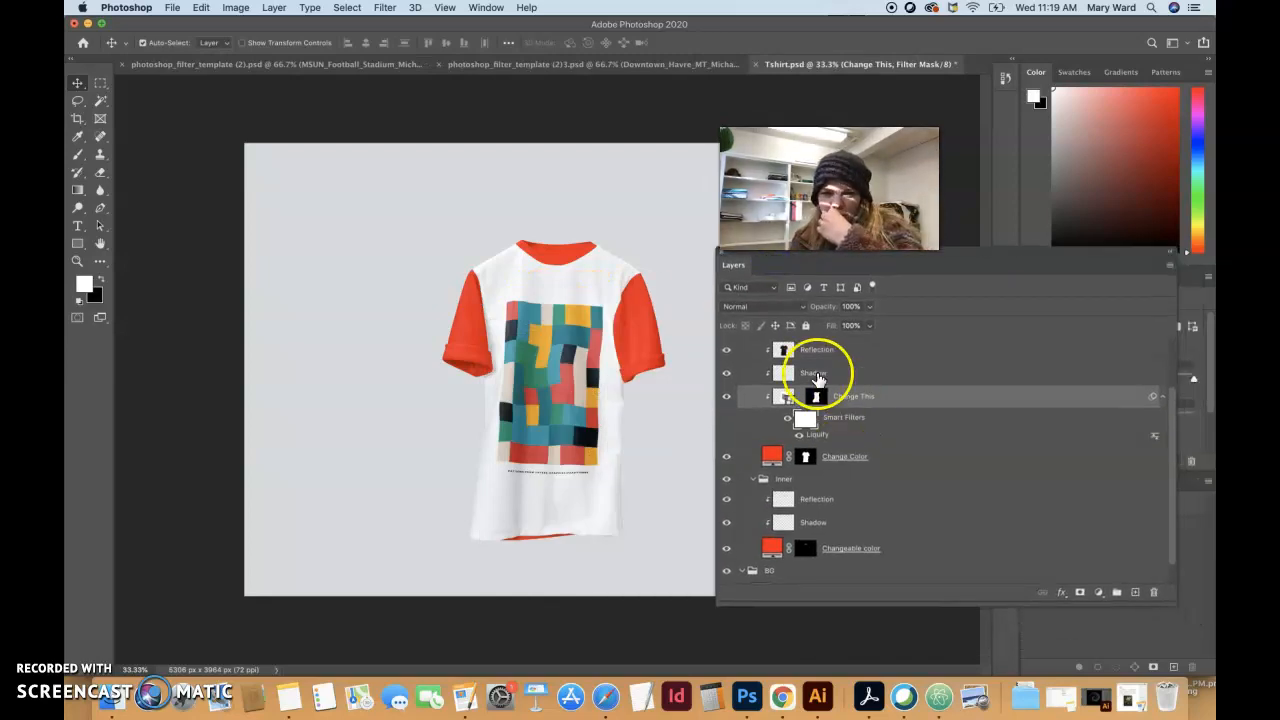
Toggle the Reflection layer above Change This and check the Change Color layer's fill color, leaving it at fb0505.
click(726, 350)
click(726, 350)
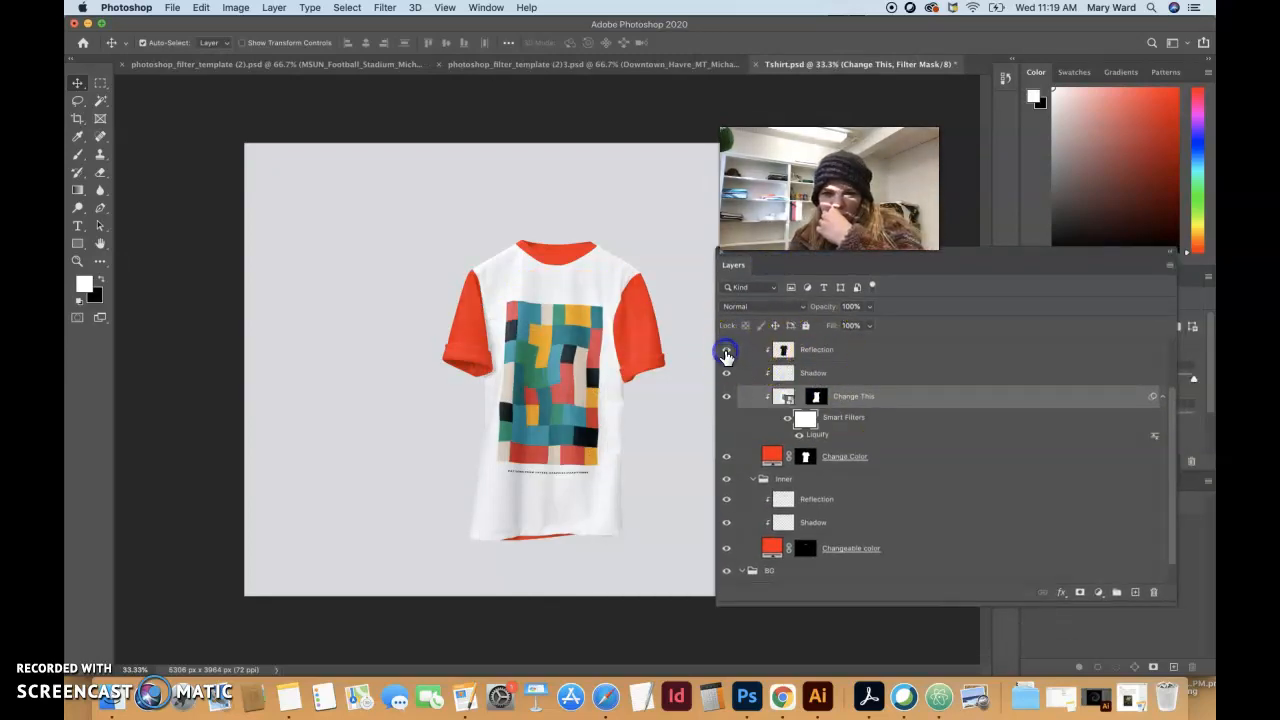
scroll(807, 360, up, 2)
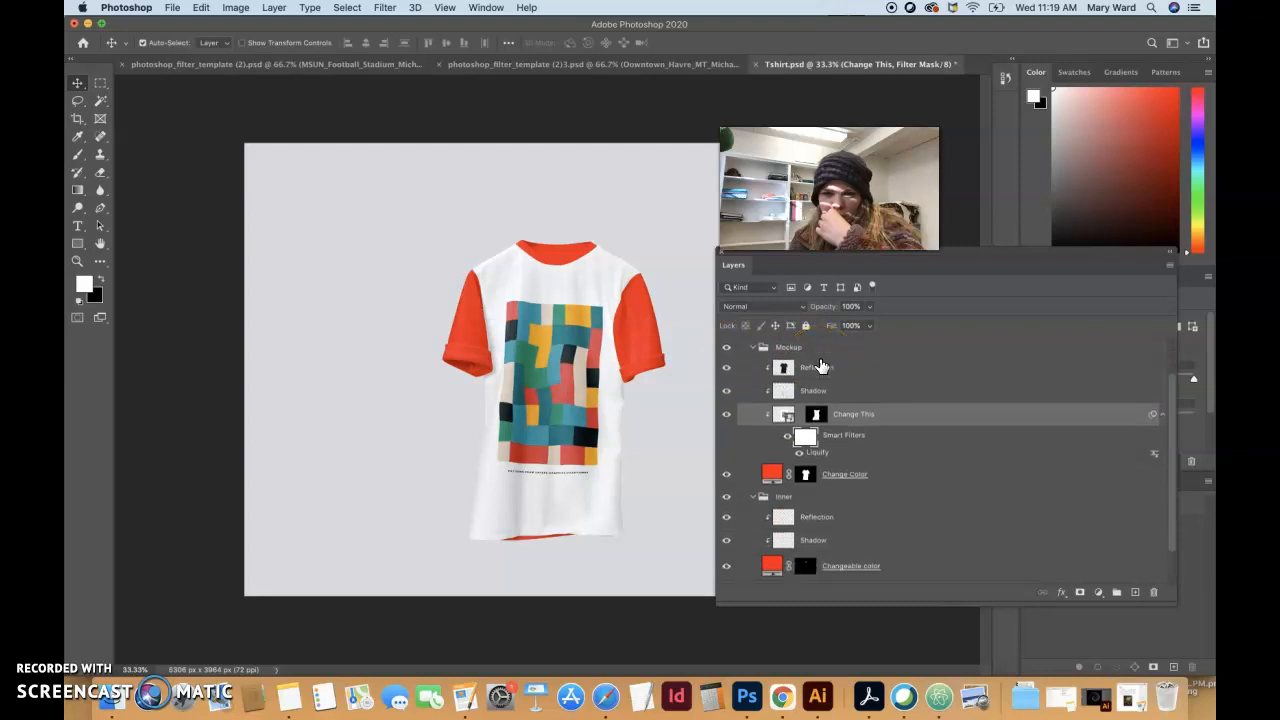
click(845, 467)
click(773, 465)
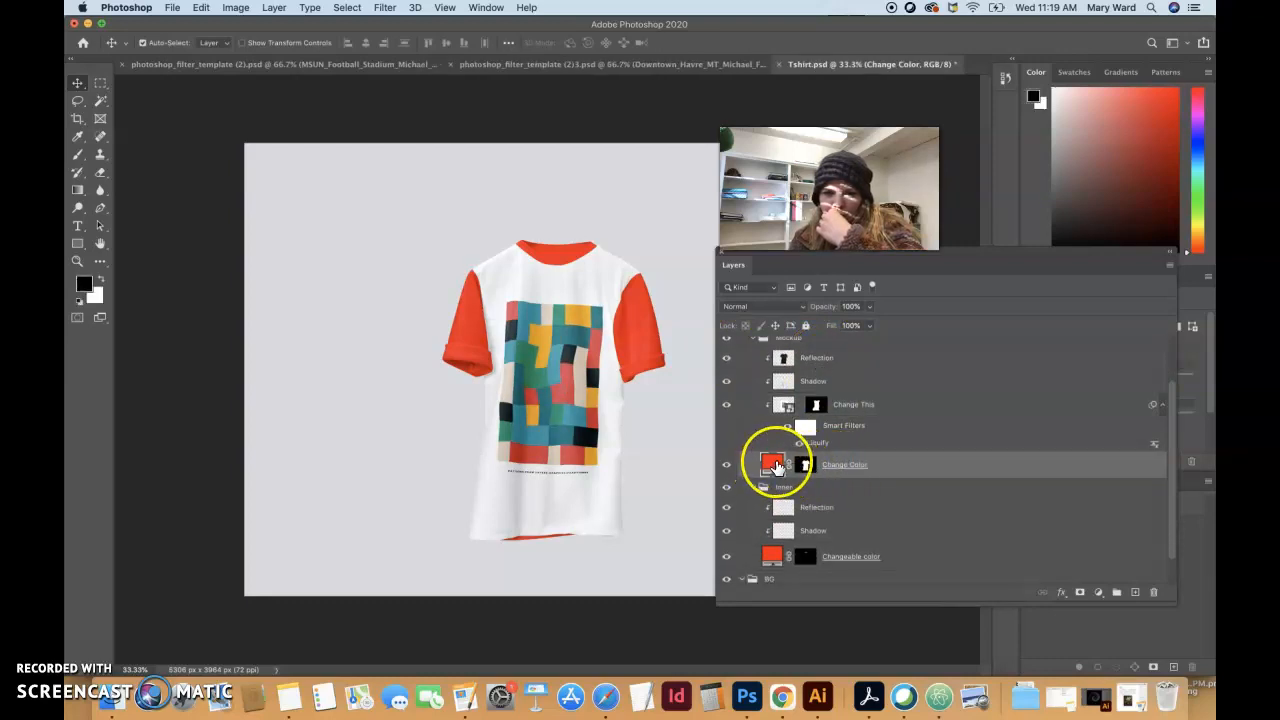
double_click(773, 465)
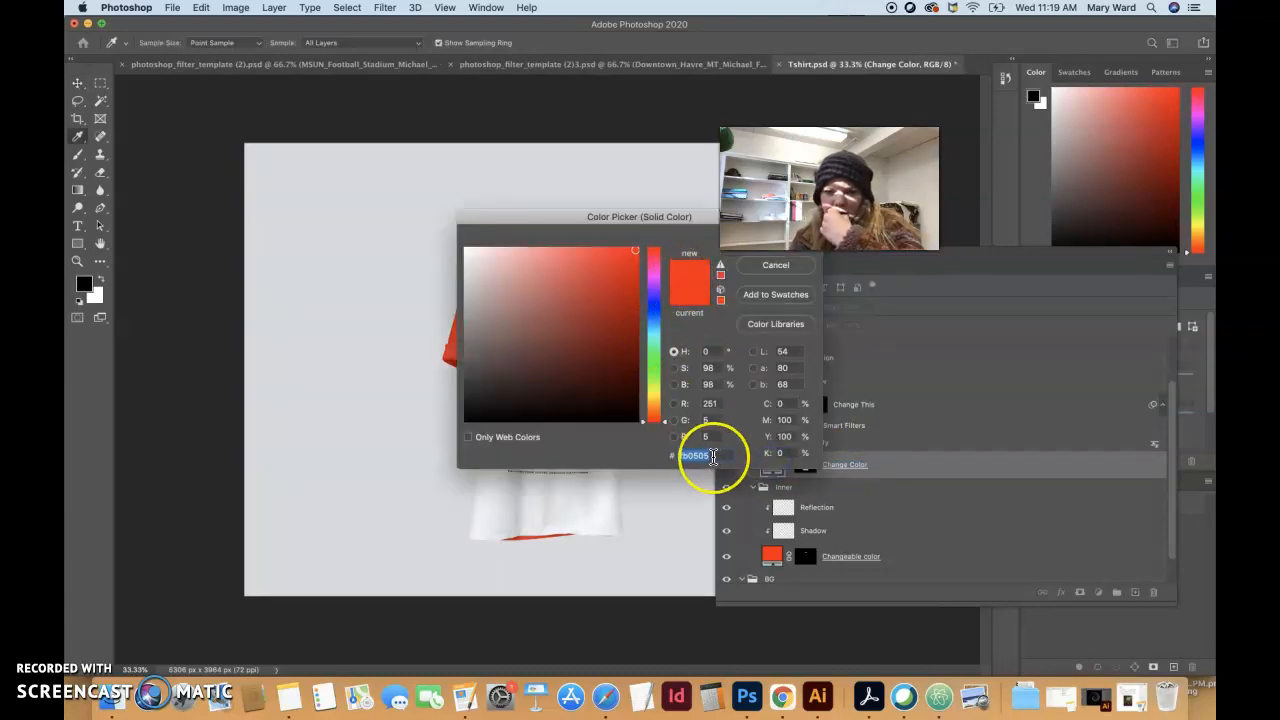
click(778, 256)
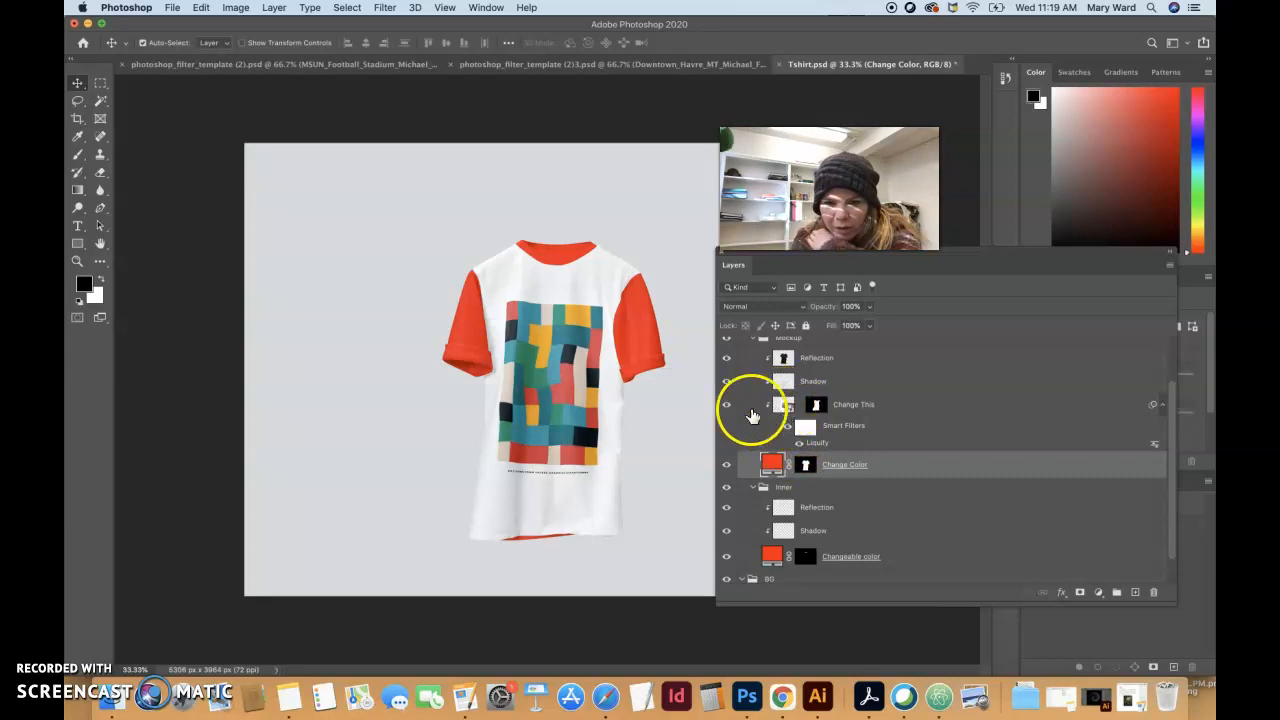
Switch to Illustrator, bring up SwanE.ai and delete the tall middle cattail, including its flower and stem.
click(817, 697)
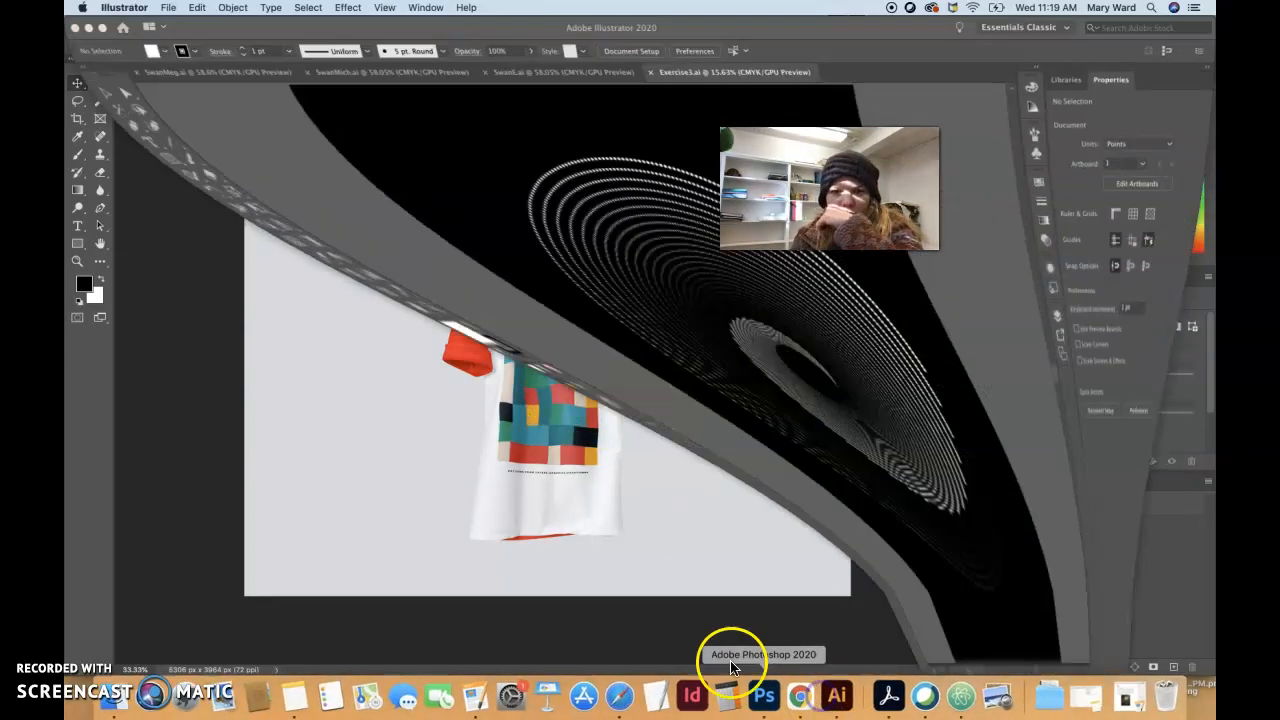
click(511, 76)
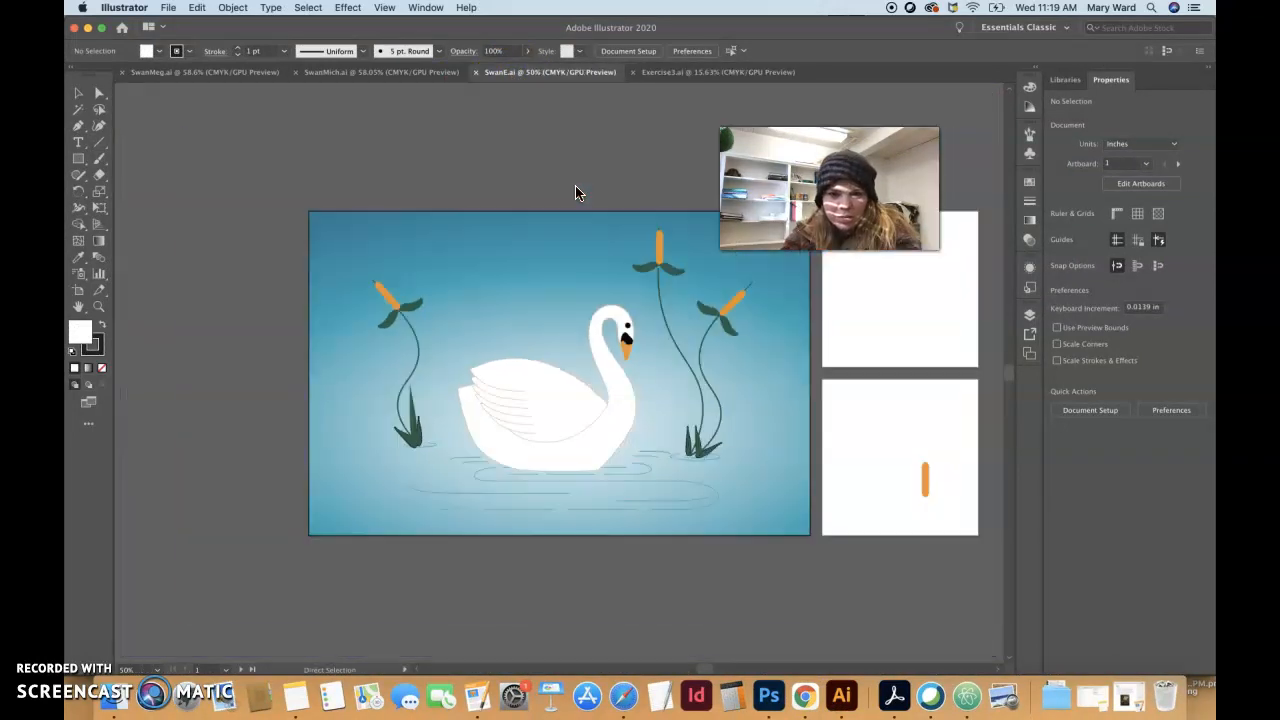
key(super+alt+0)
click(660, 312)
click(700, 285)
key(Delete)
click(736, 302)
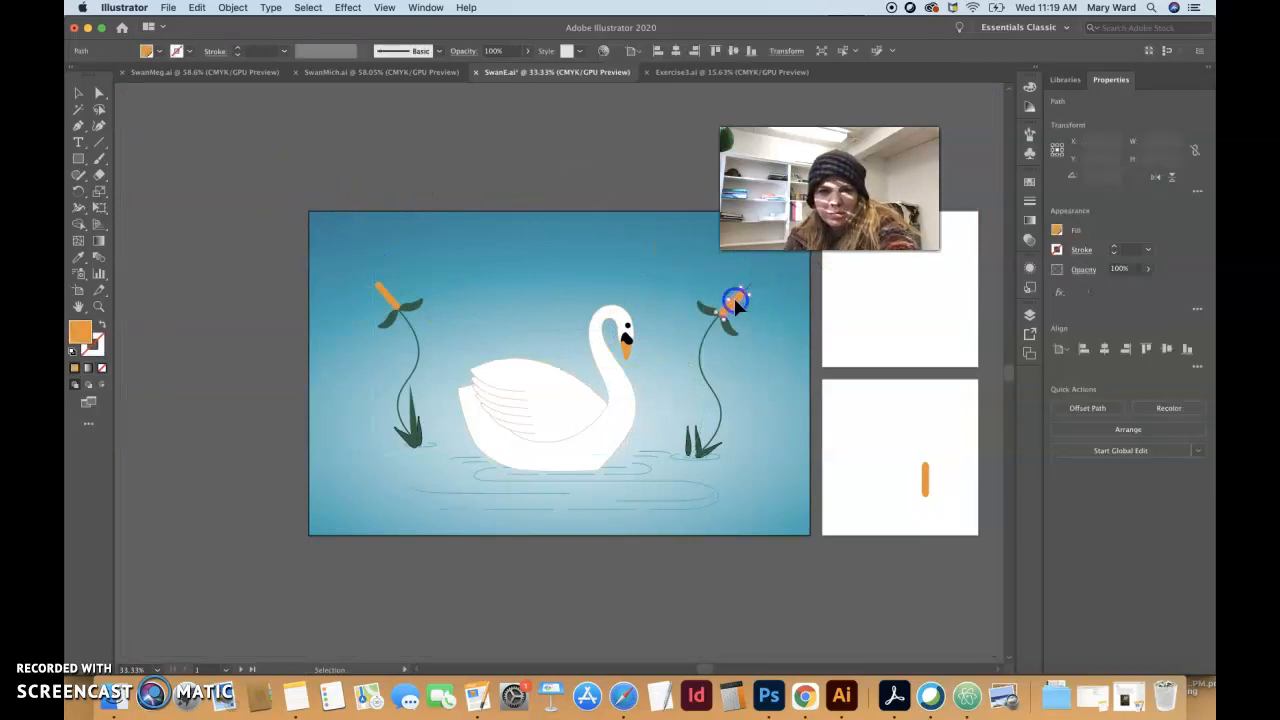
click(642, 230)
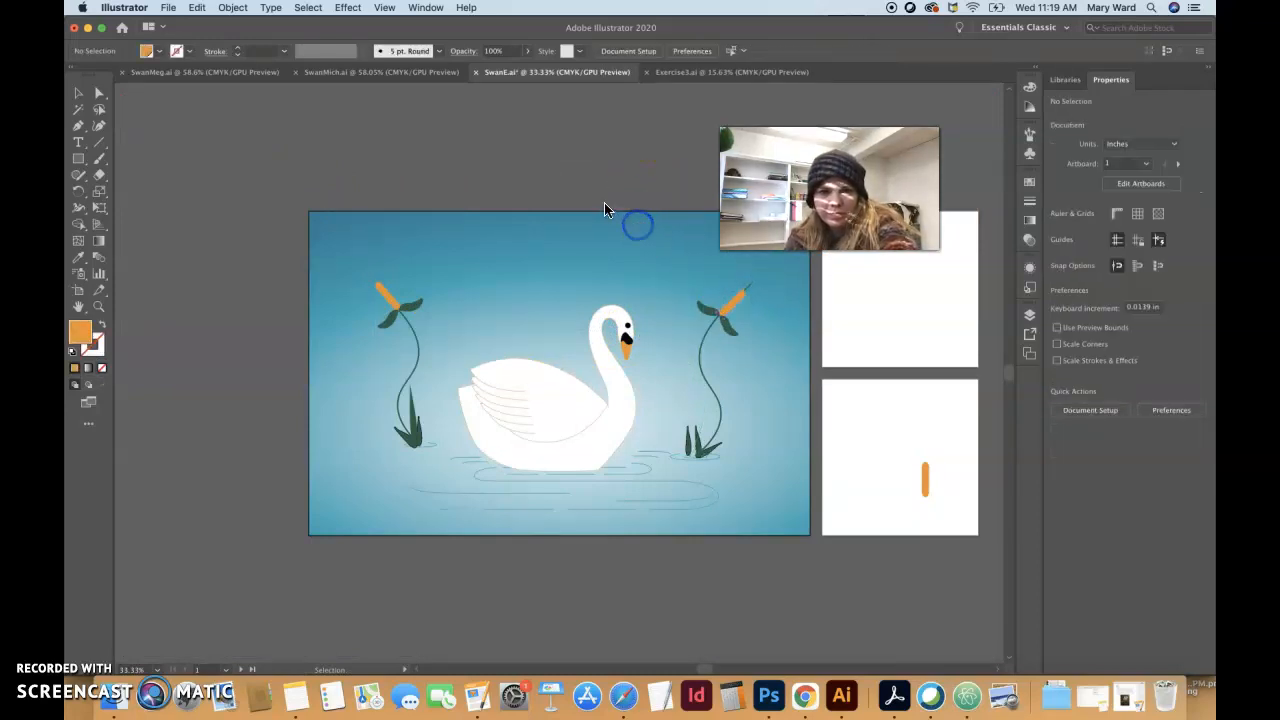
double_click(585, 223)
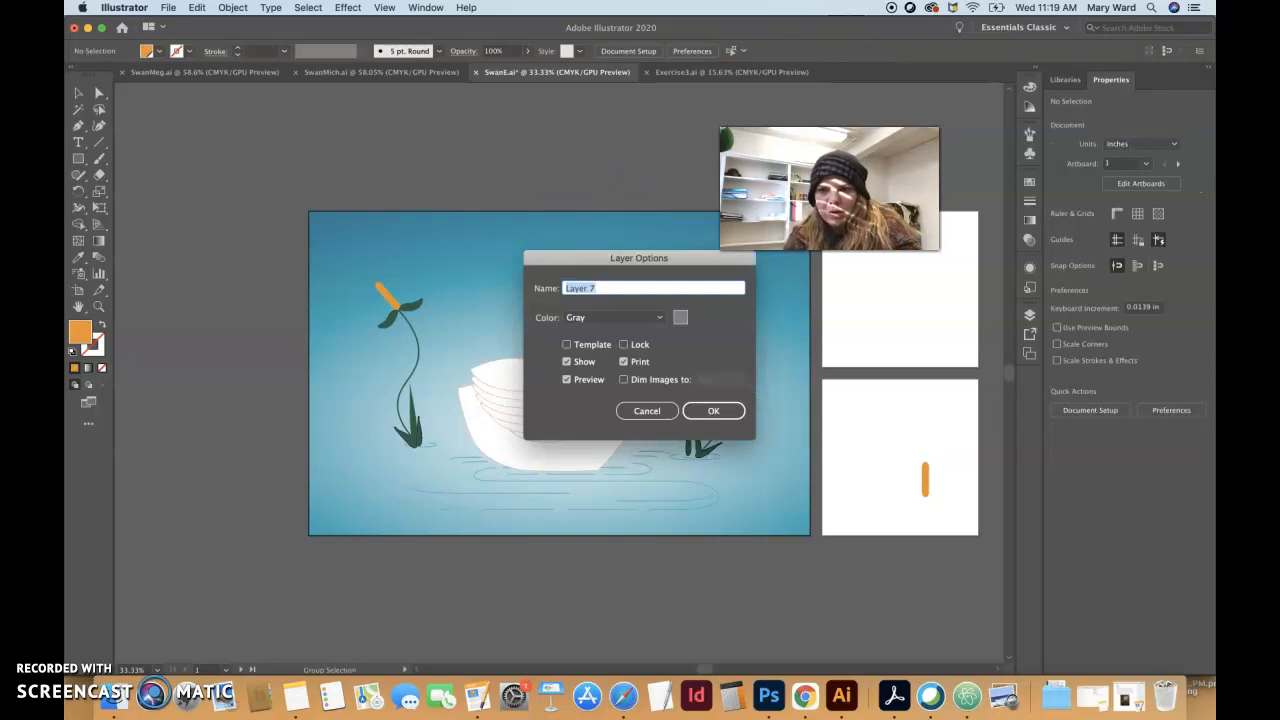
click(650, 411)
click(1031, 318)
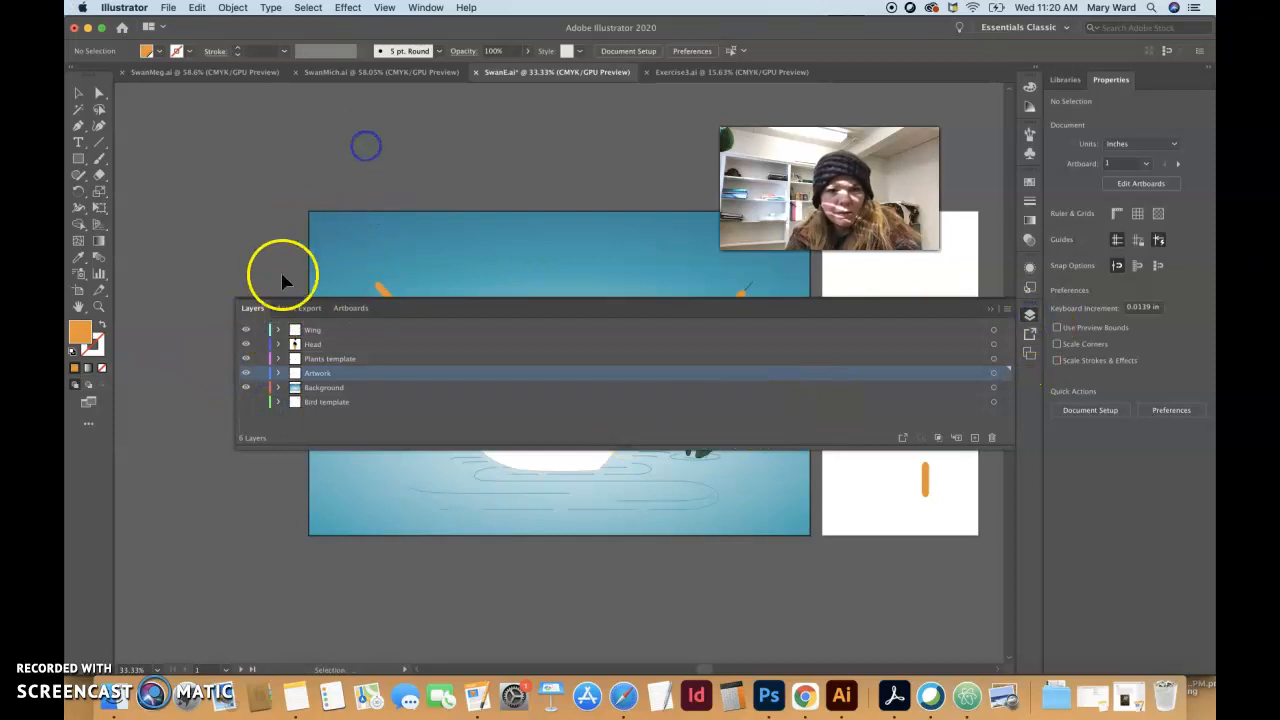
click(989, 308)
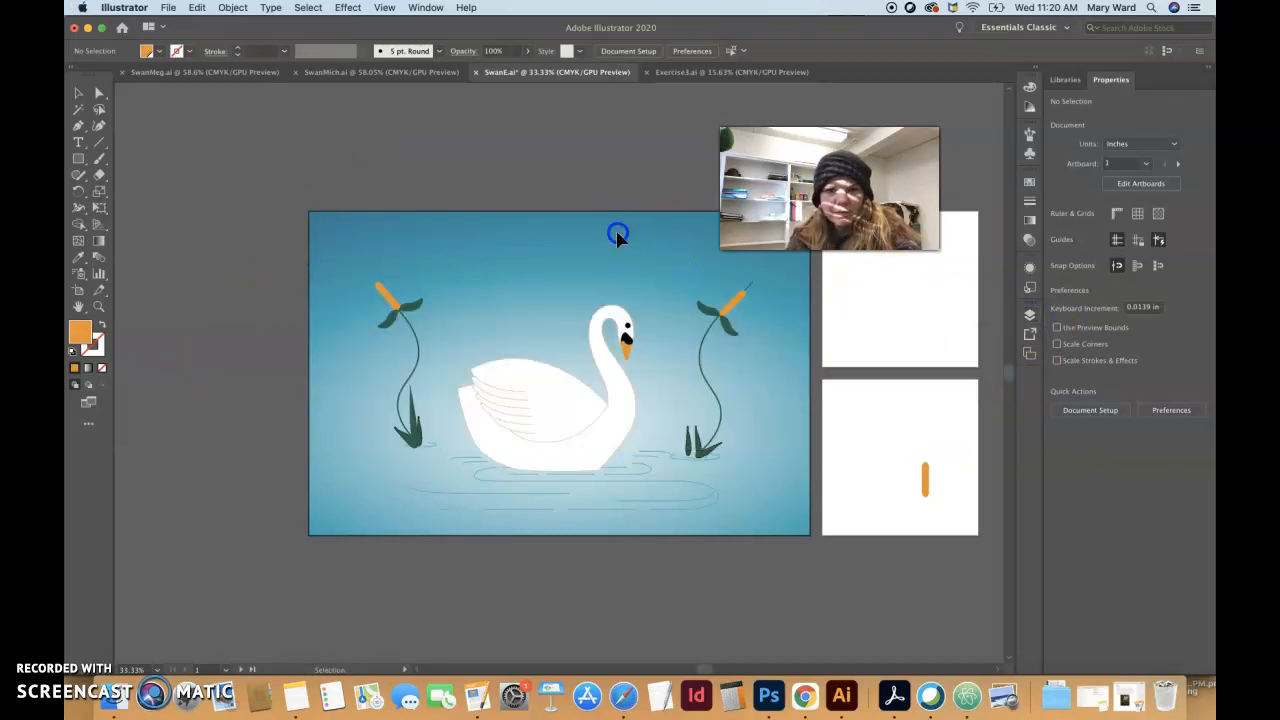
Delete the Background layer from the swan artwork.
click(1029, 316)
click(433, 390)
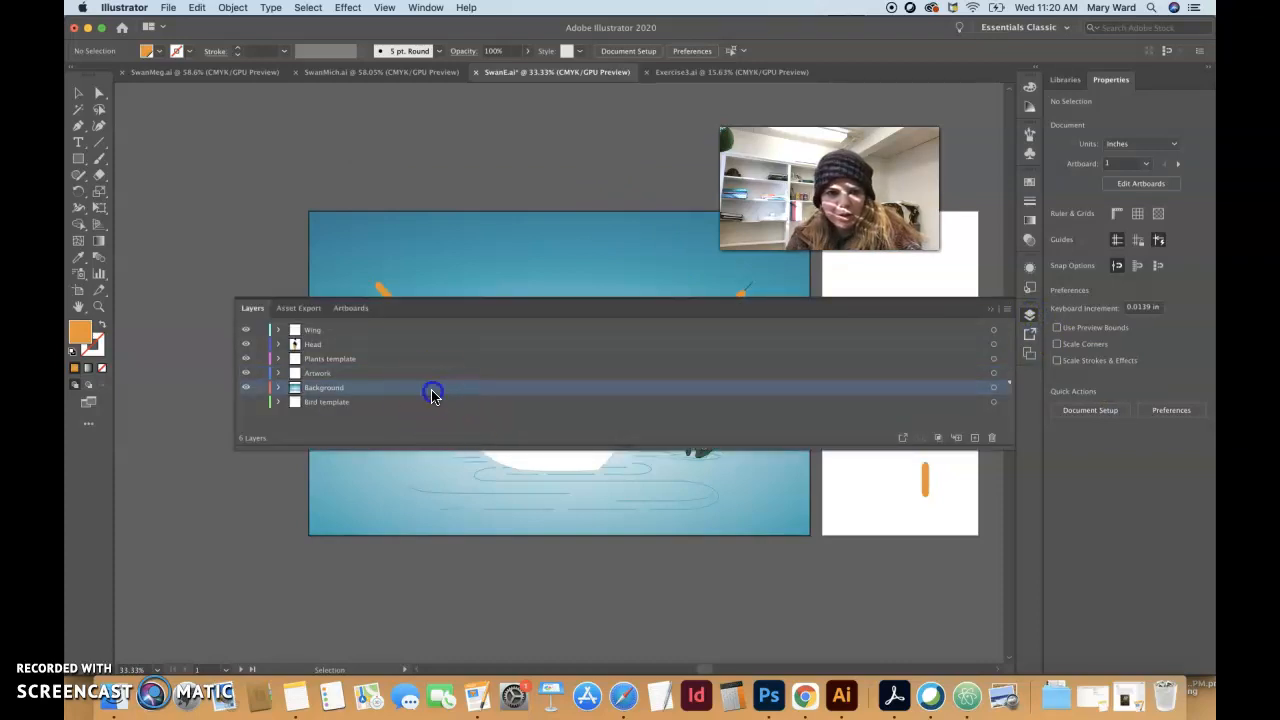
drag(427, 393, 993, 438)
click(569, 153)
click(988, 311)
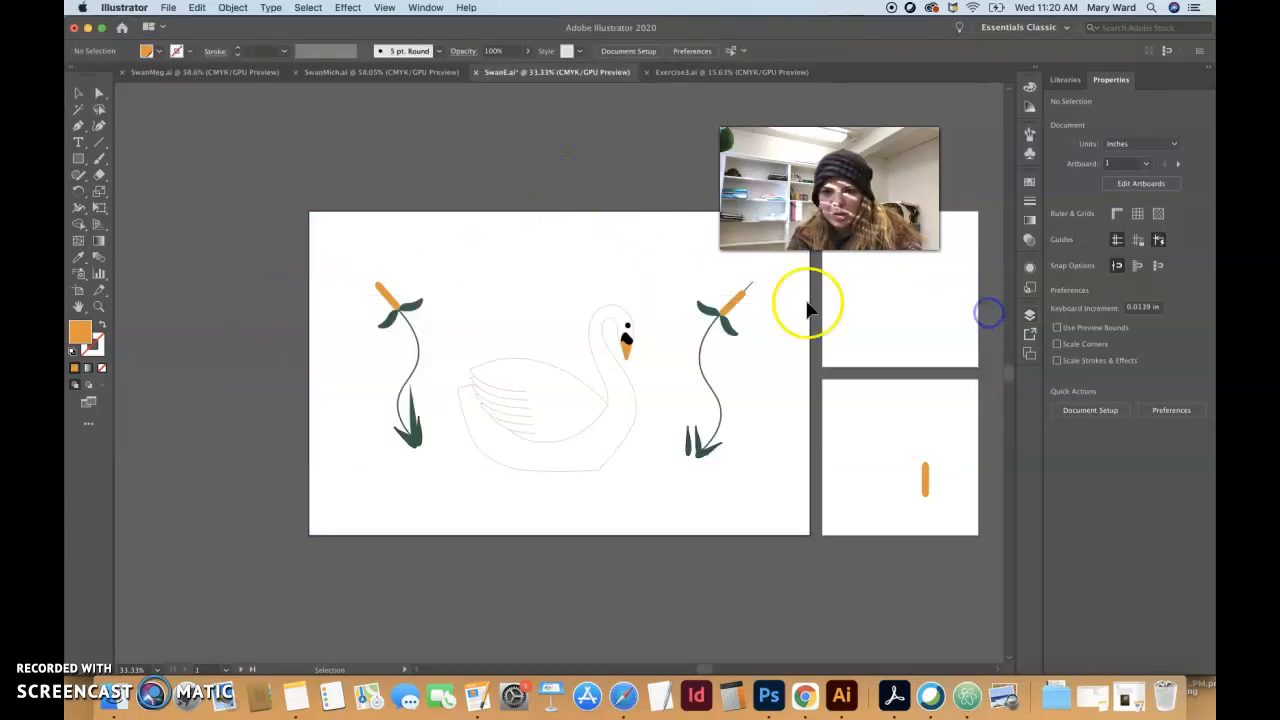
Check the shirt mockup in Photoshop, return to Illustrator and delete the Leaf and Plant artboards, keeping only Main.
click(768, 696)
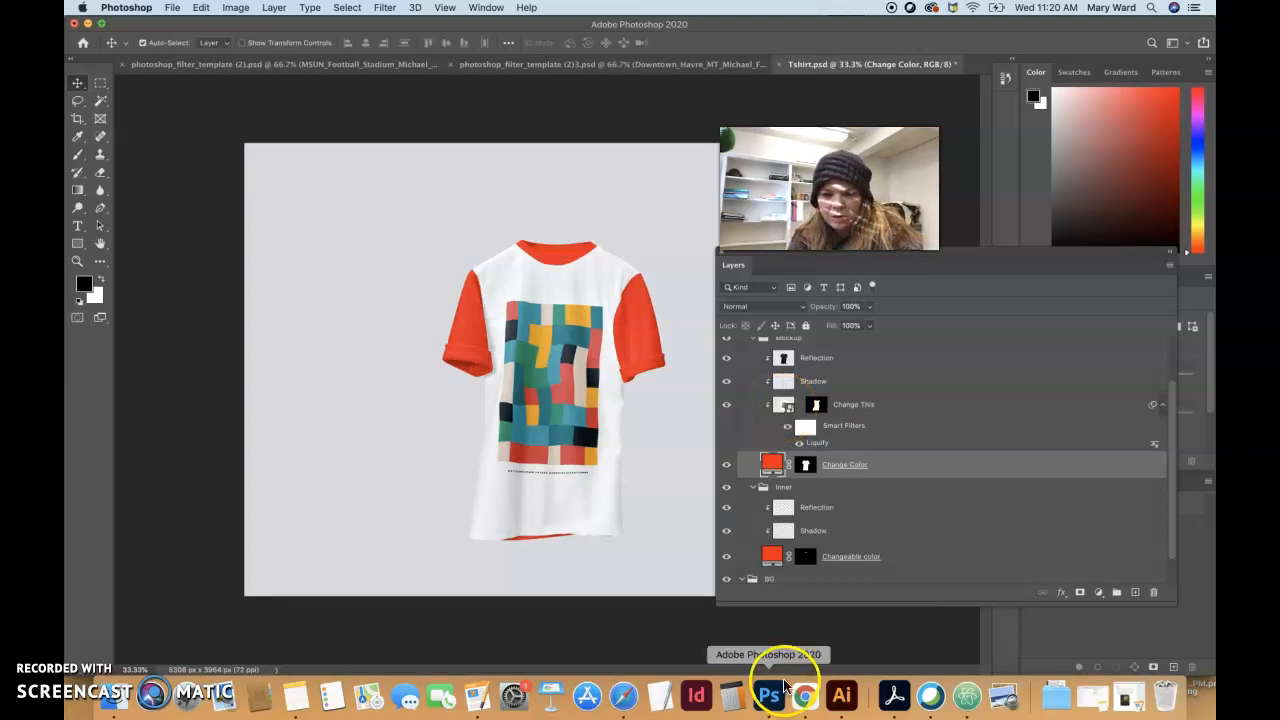
click(845, 695)
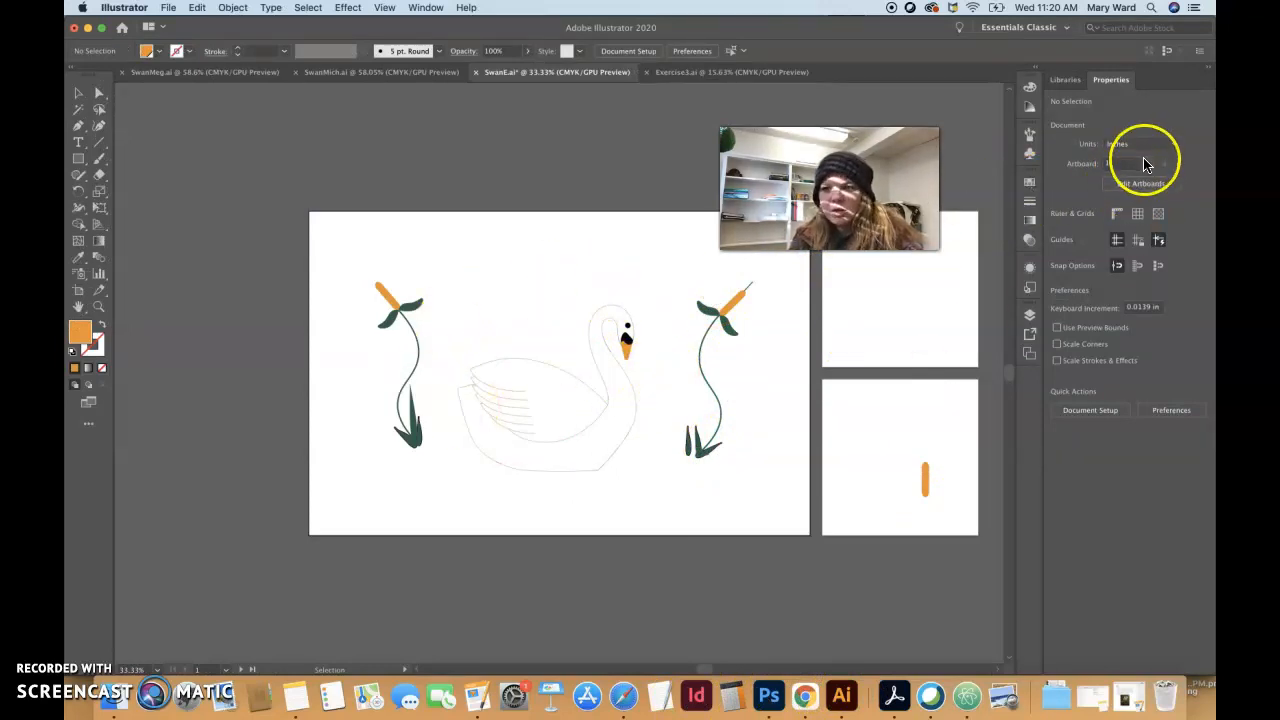
click(1140, 184)
click(925, 348)
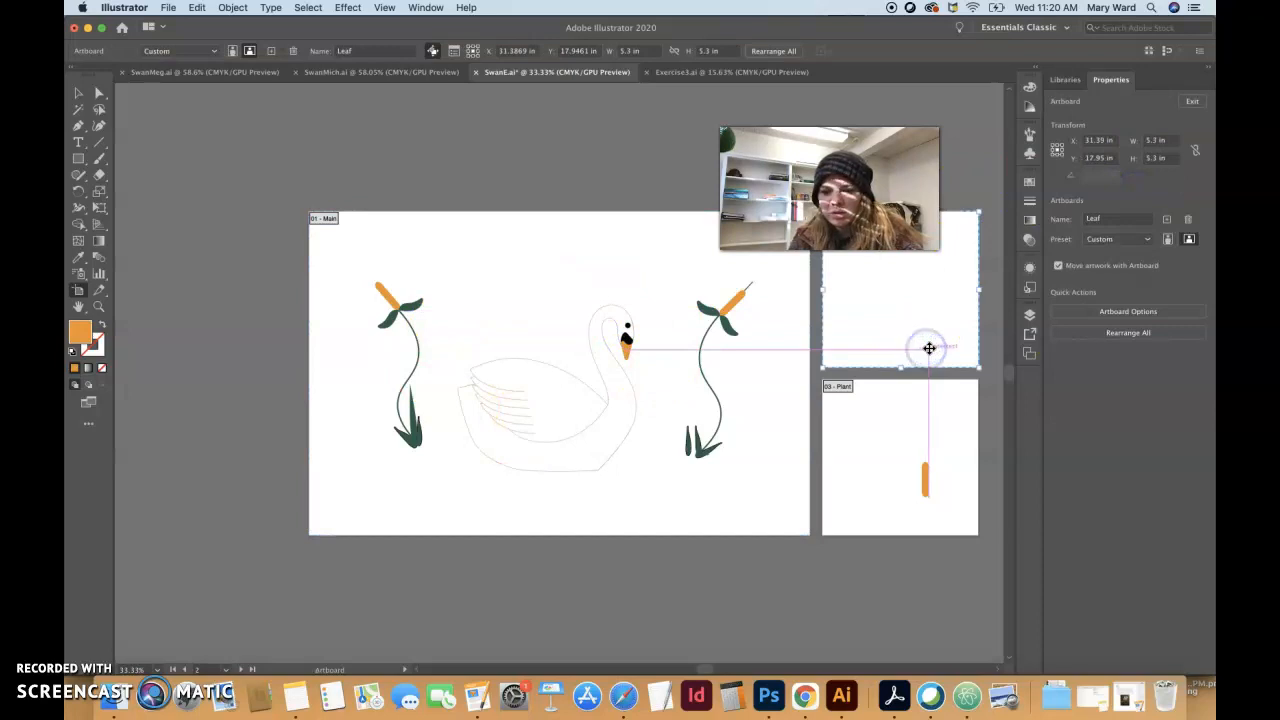
key(Delete)
click(935, 411)
click(760, 369)
click(866, 386)
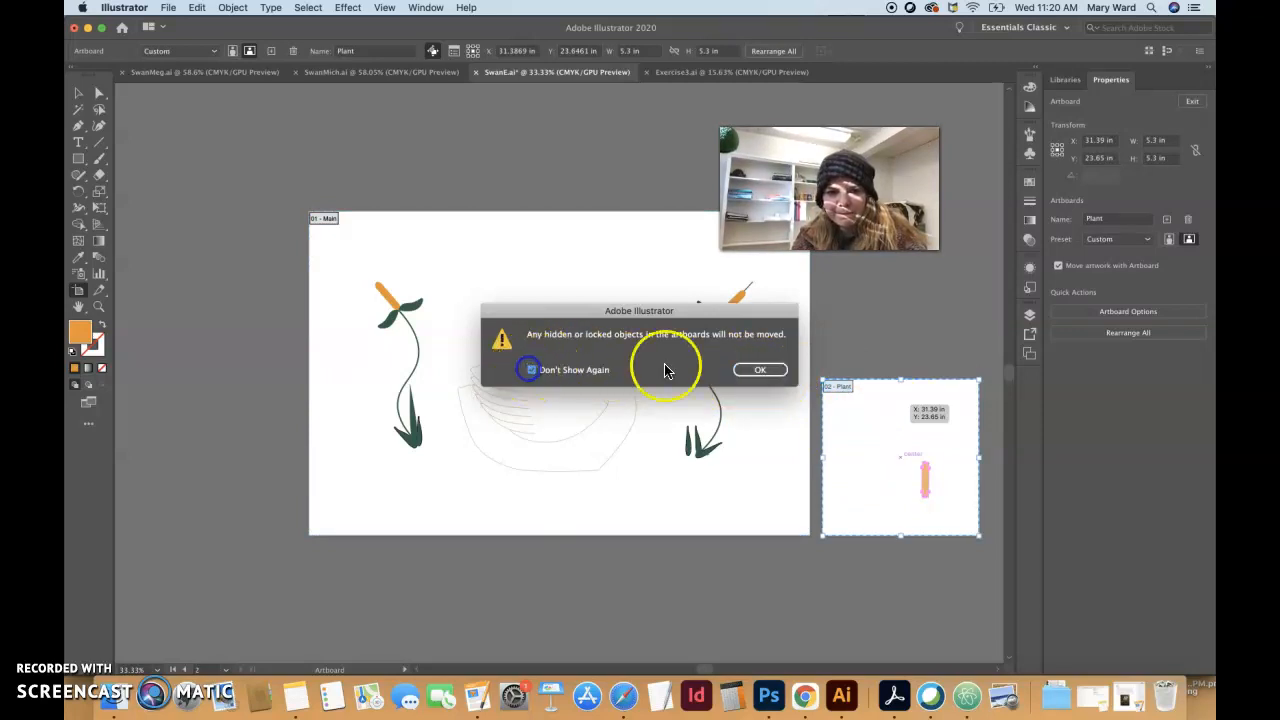
click(778, 369)
click(782, 375)
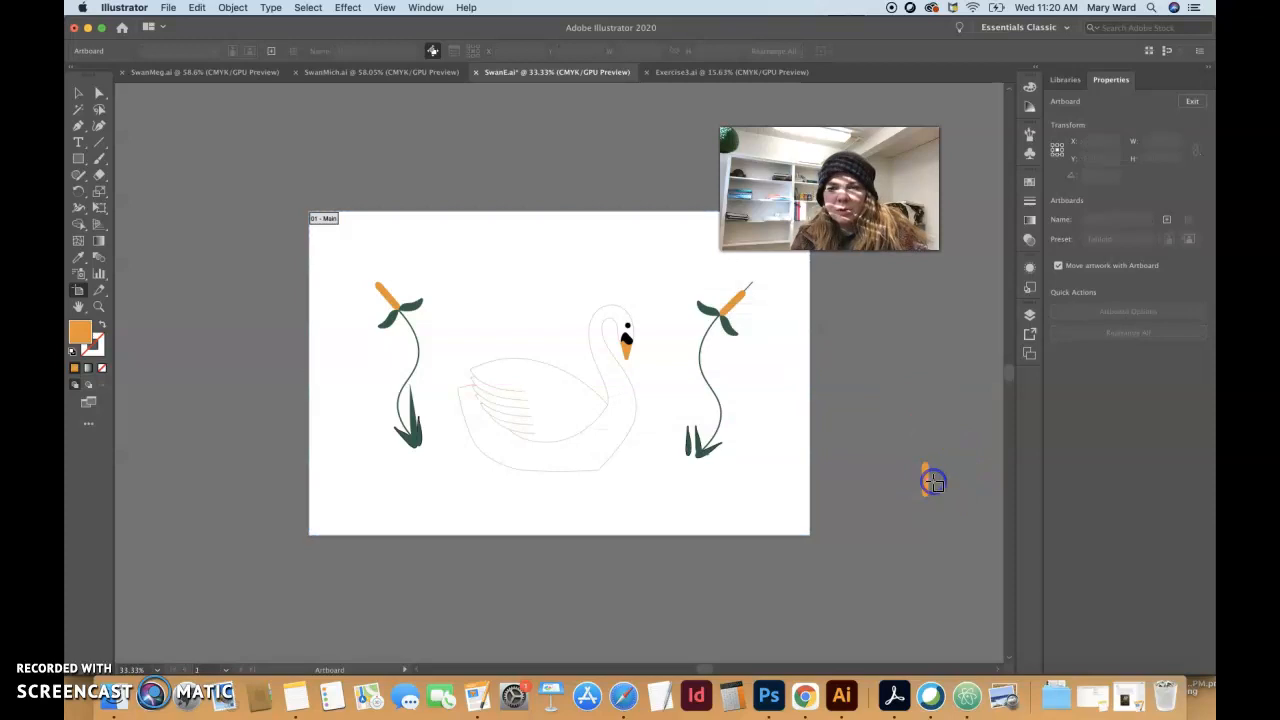
Leave artboard editing and try to draw a rectangle covering the Main artboard with the Rectangle tool.
click(78, 96)
drag(765, 140, 904, 128)
click(78, 161)
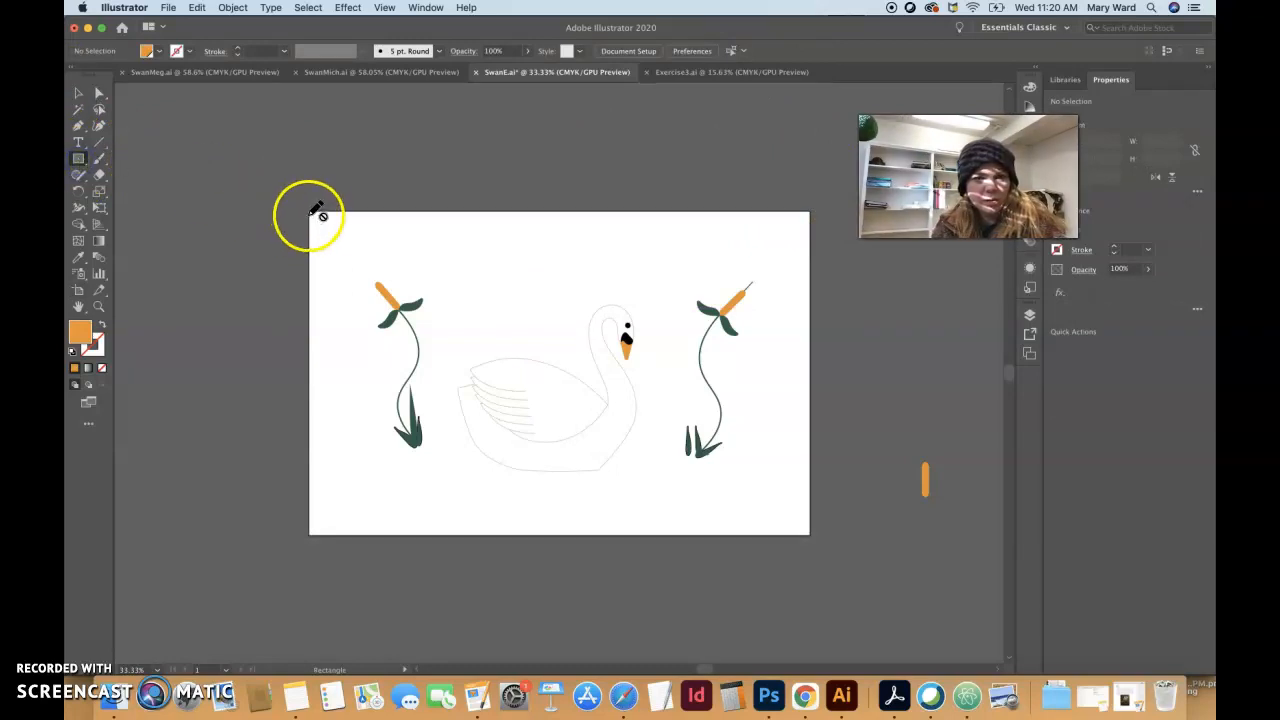
click(79, 160)
click(391, 270)
mouse_move(335, 233)
mouse_down()
mouse_move(745, 426)
mouse_move(803, 533)
mouse_up()
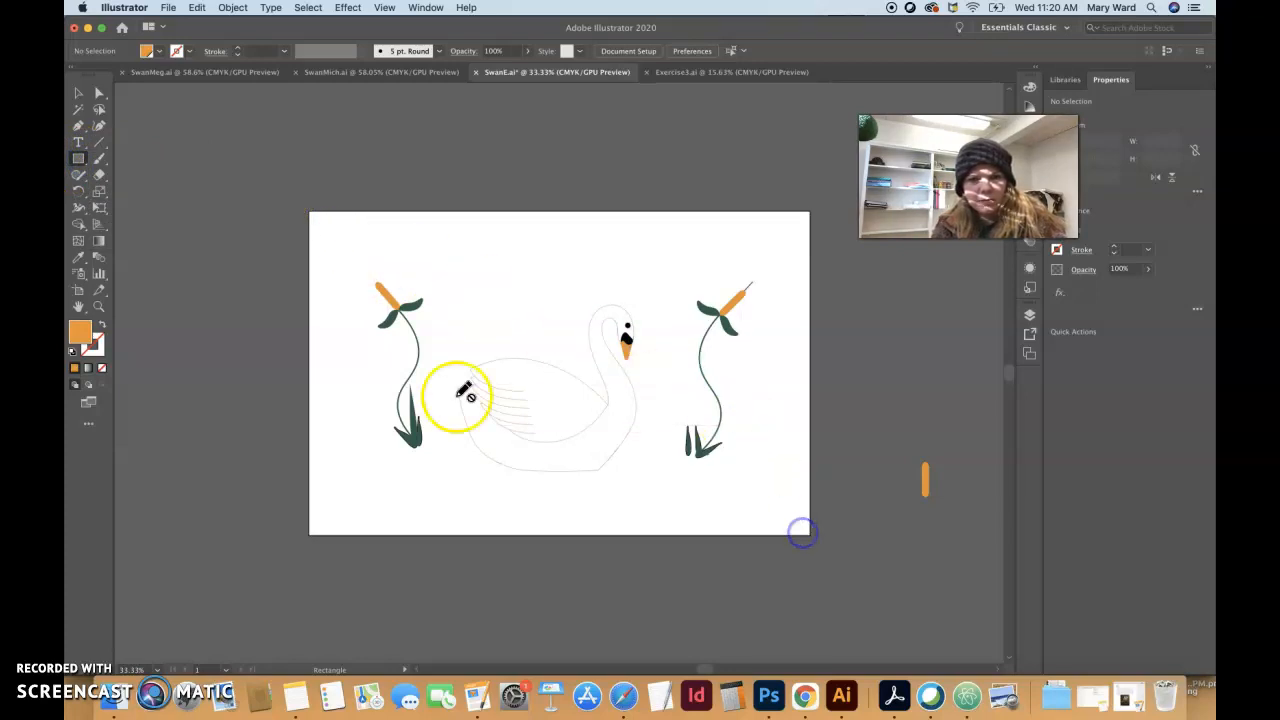
click(79, 159)
click(125, 160)
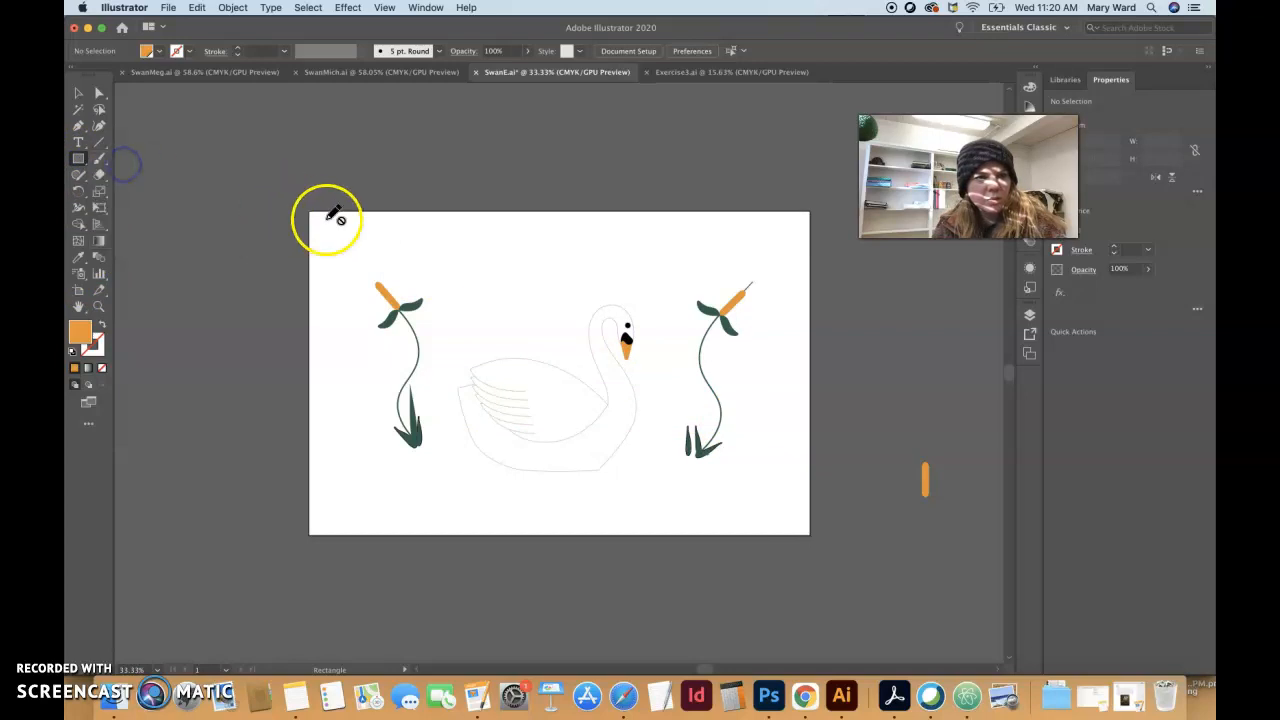
Make the Artwork layer active and draw a rectangle about 17 by 10.92 in covering the Main artboard.
click(1030, 314)
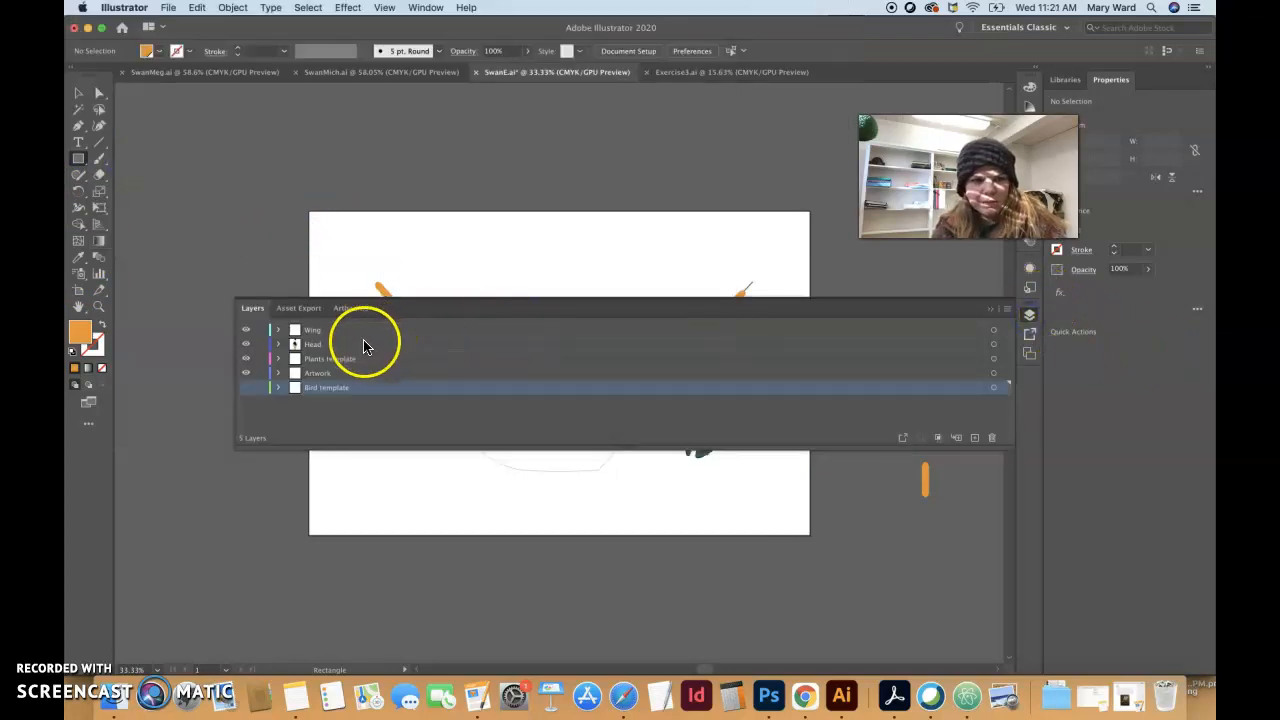
click(360, 374)
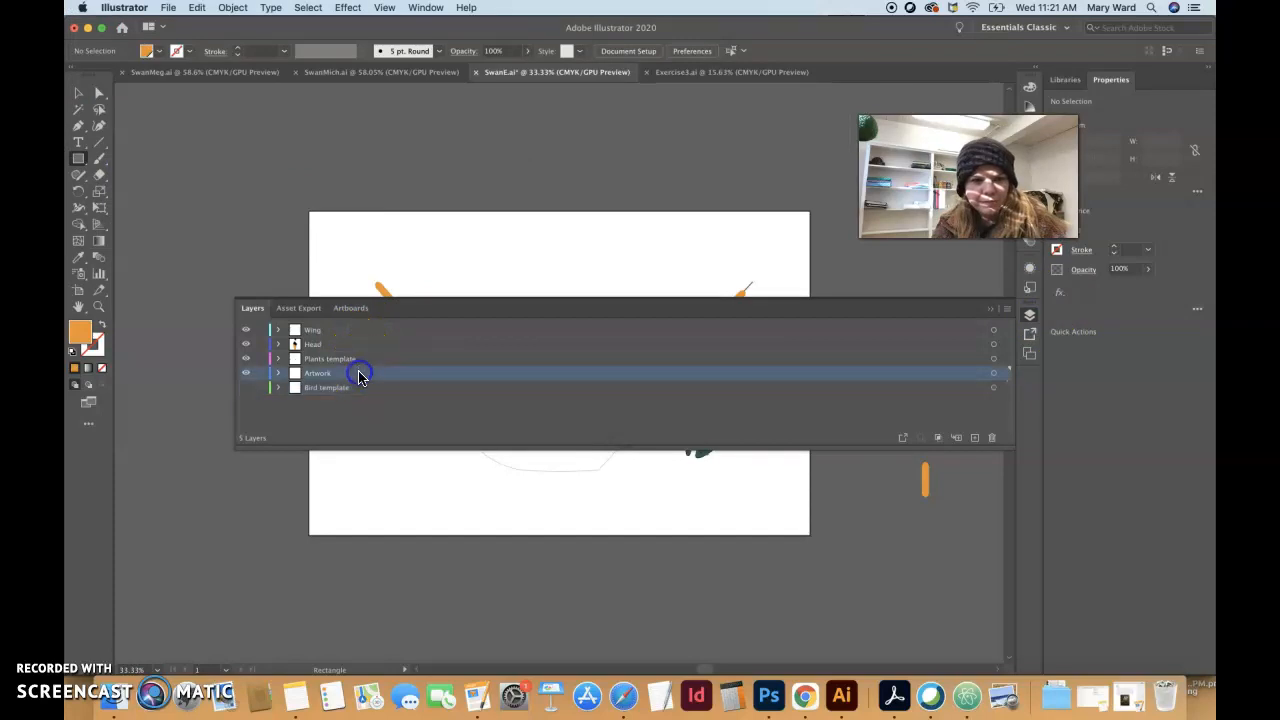
click(990, 309)
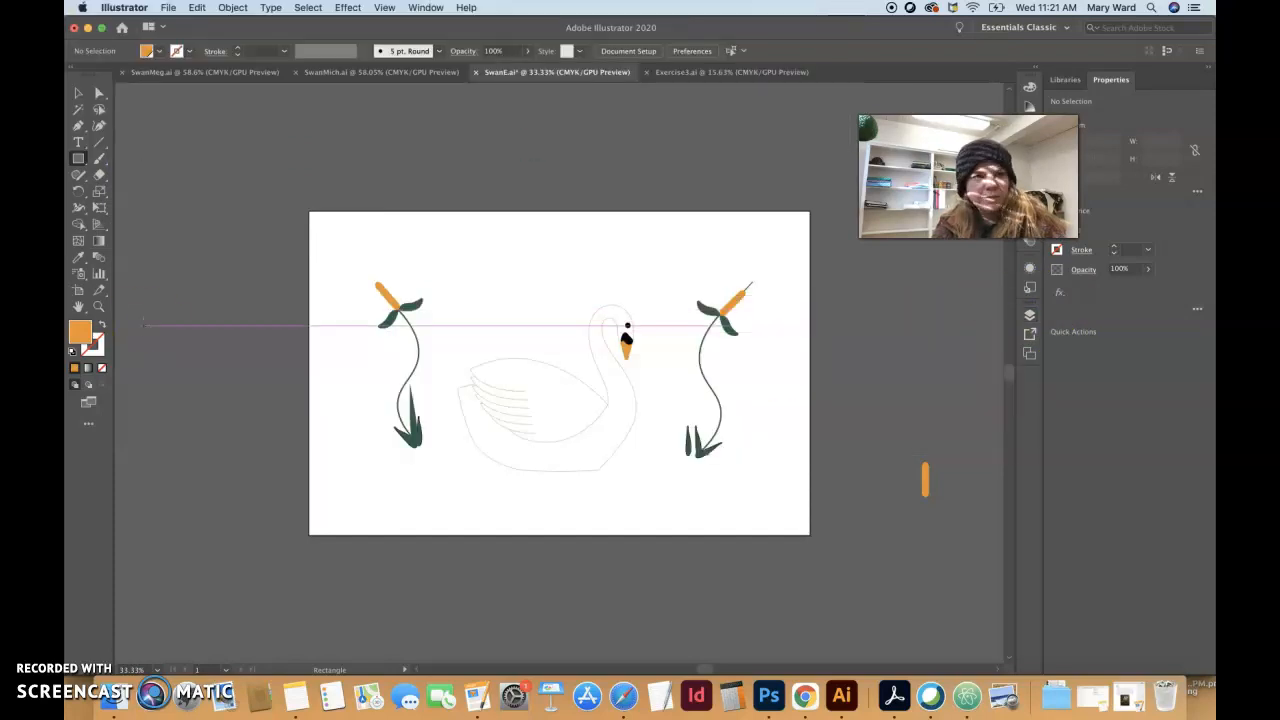
drag(309, 213, 810, 535)
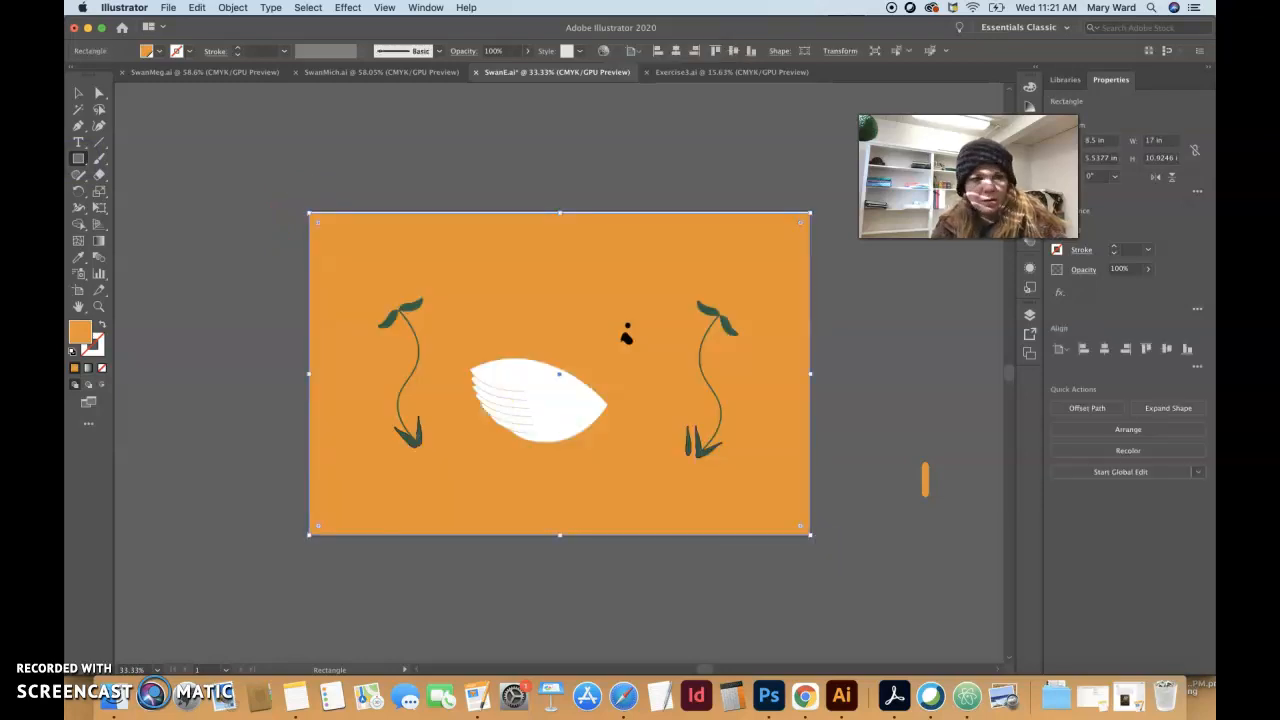
Fill the rectangle with red and extend its upper edge to the artboard edge, making it 11 in high.
double_click(80, 340)
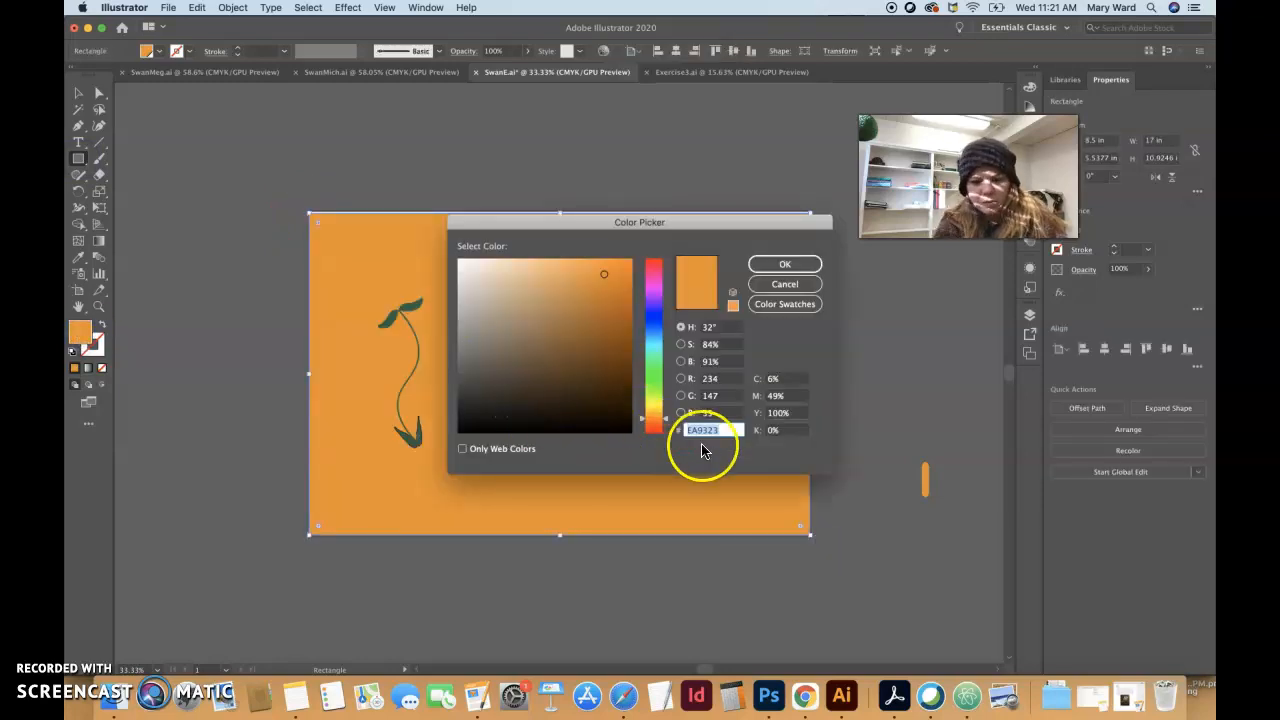
click(775, 263)
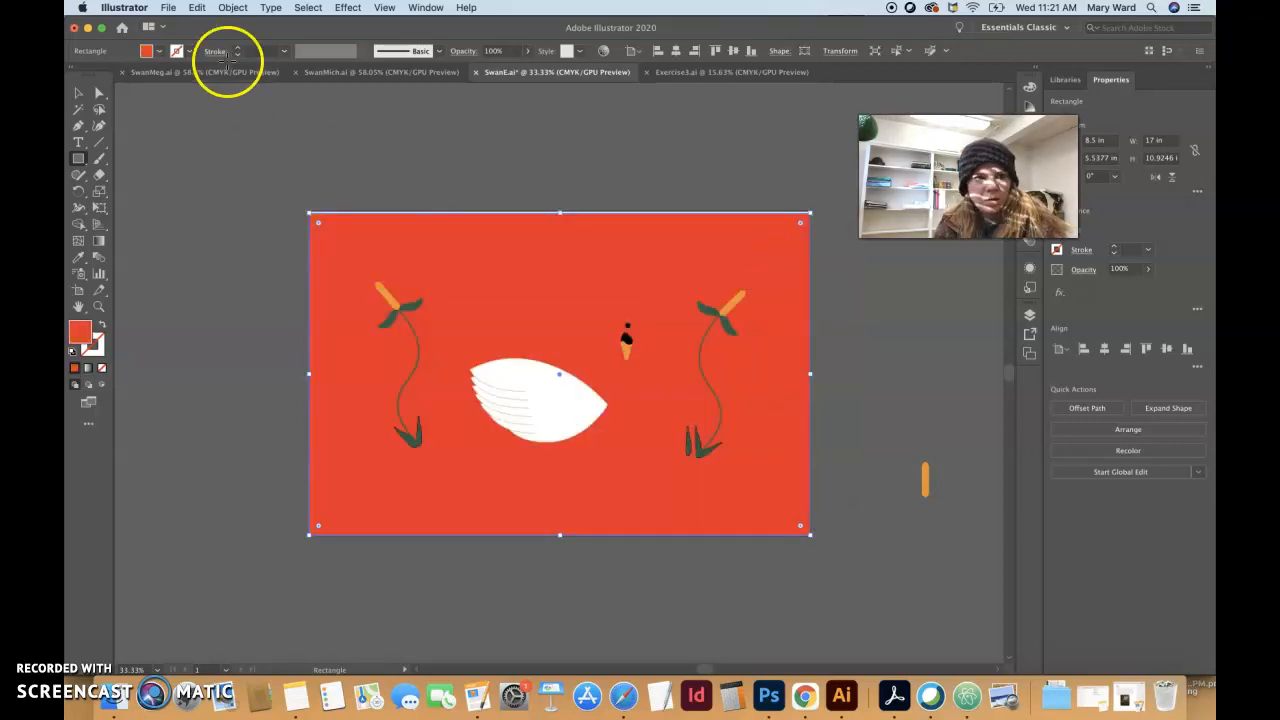
click(79, 93)
drag(558, 212, 558, 210)
Examine the layer stack to find where the swan's body lies relative to the red rectangle.
click(1030, 316)
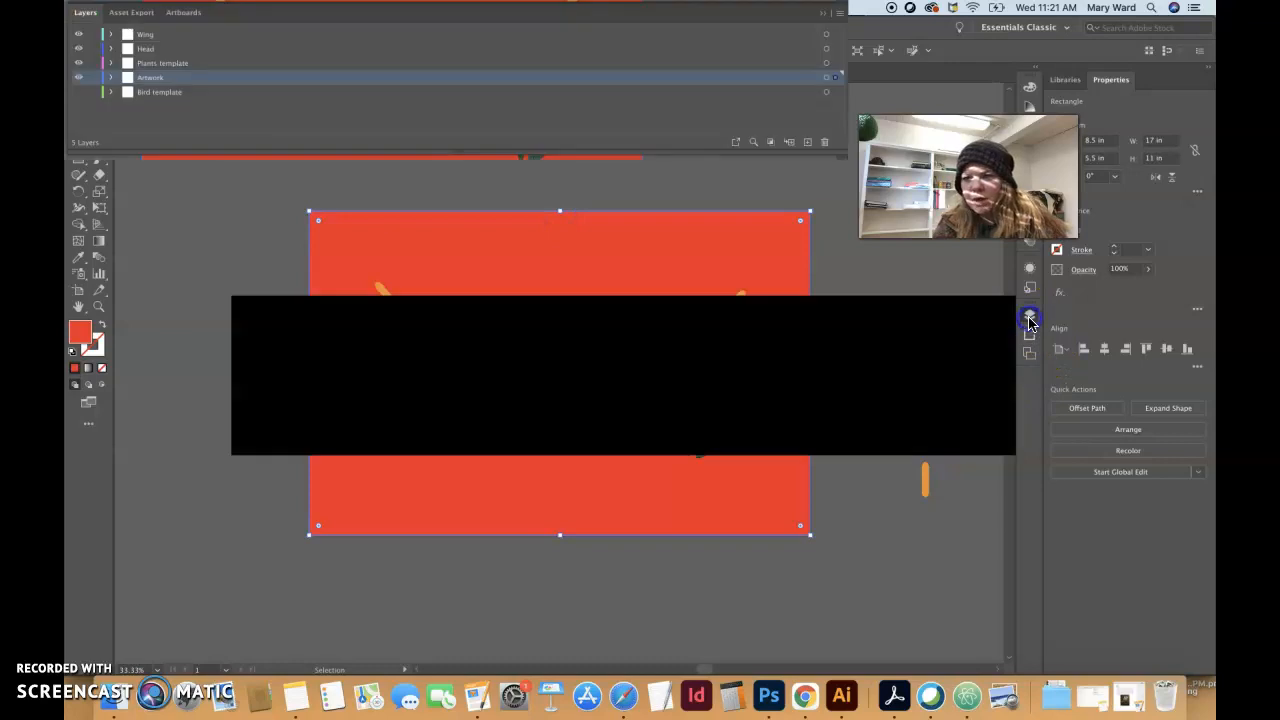
drag(686, 377, 323, 367)
click(278, 388)
click(988, 315)
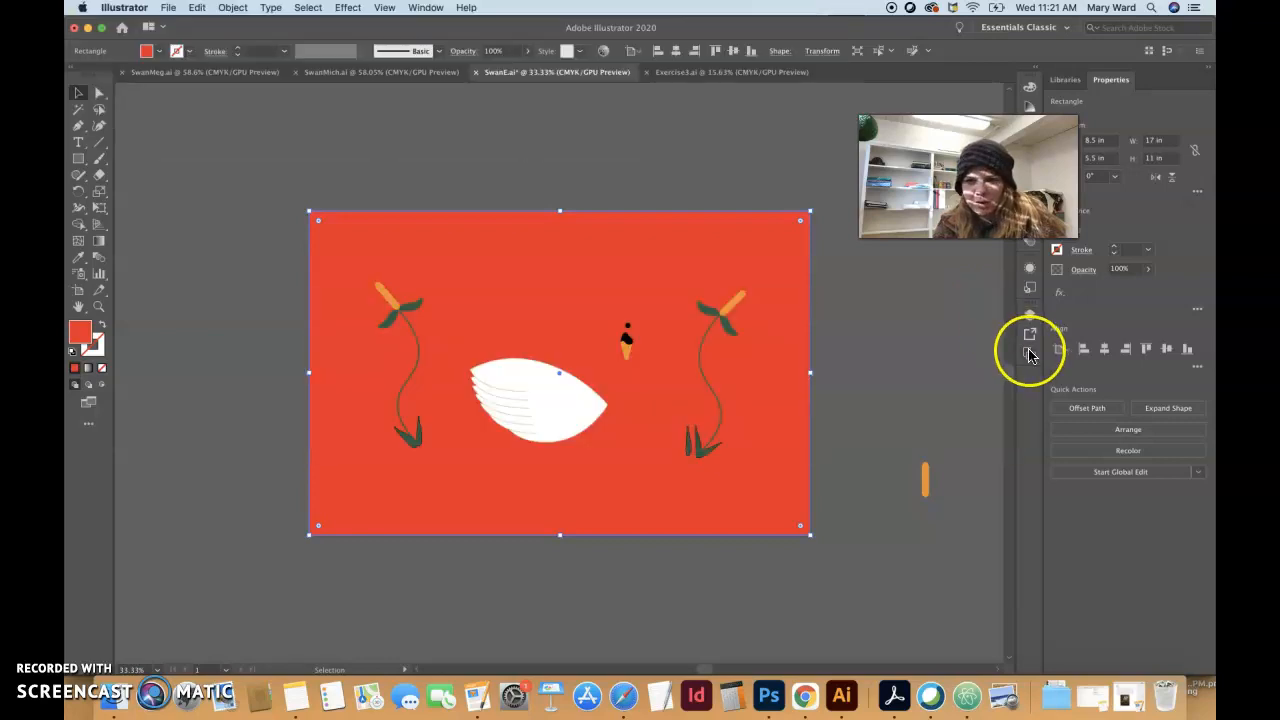
Try to pick the swan's body hidden behind the red rectangle with the Direct Selection tool.
click(614, 362)
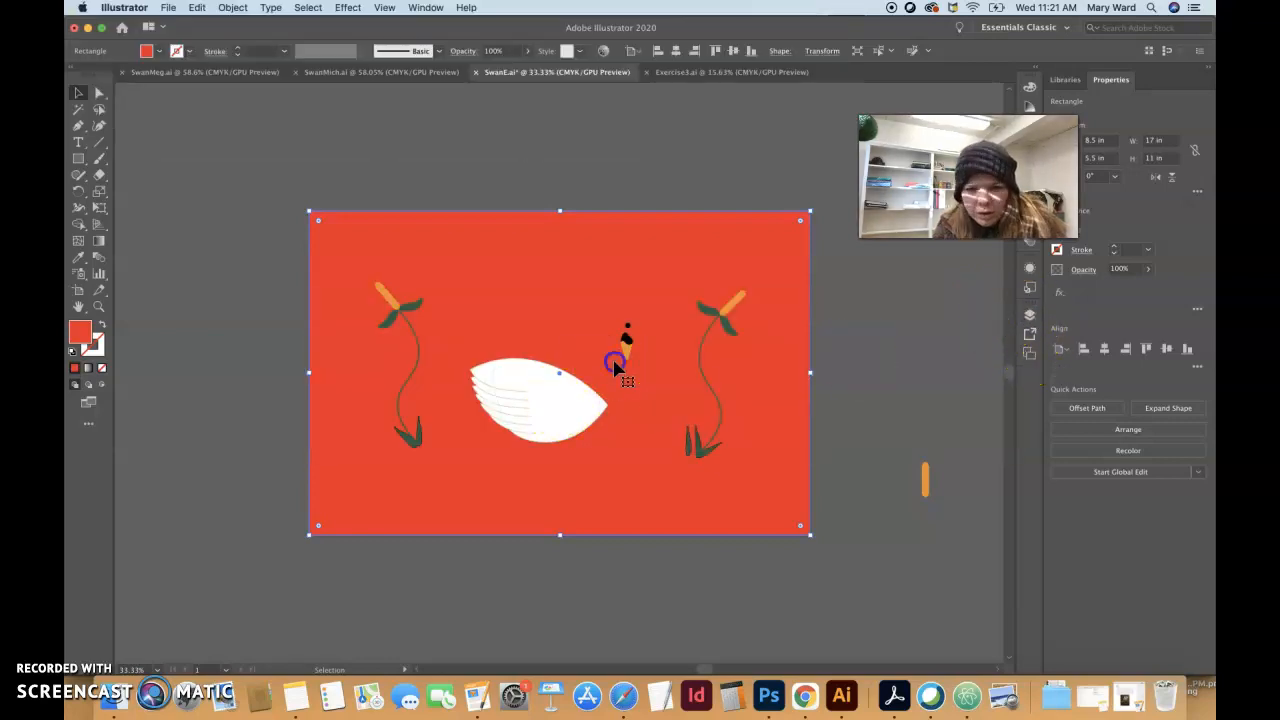
click(99, 92)
drag(537, 185, 660, 429)
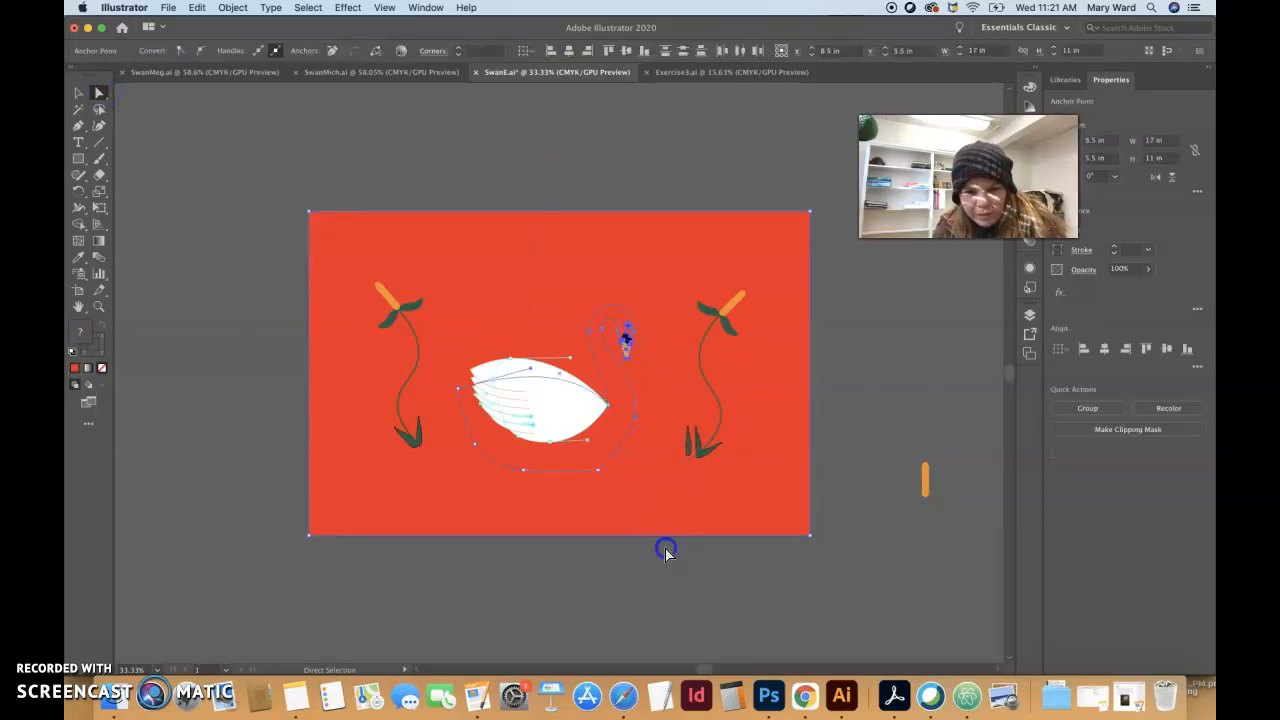
click(666, 552)
click(616, 440)
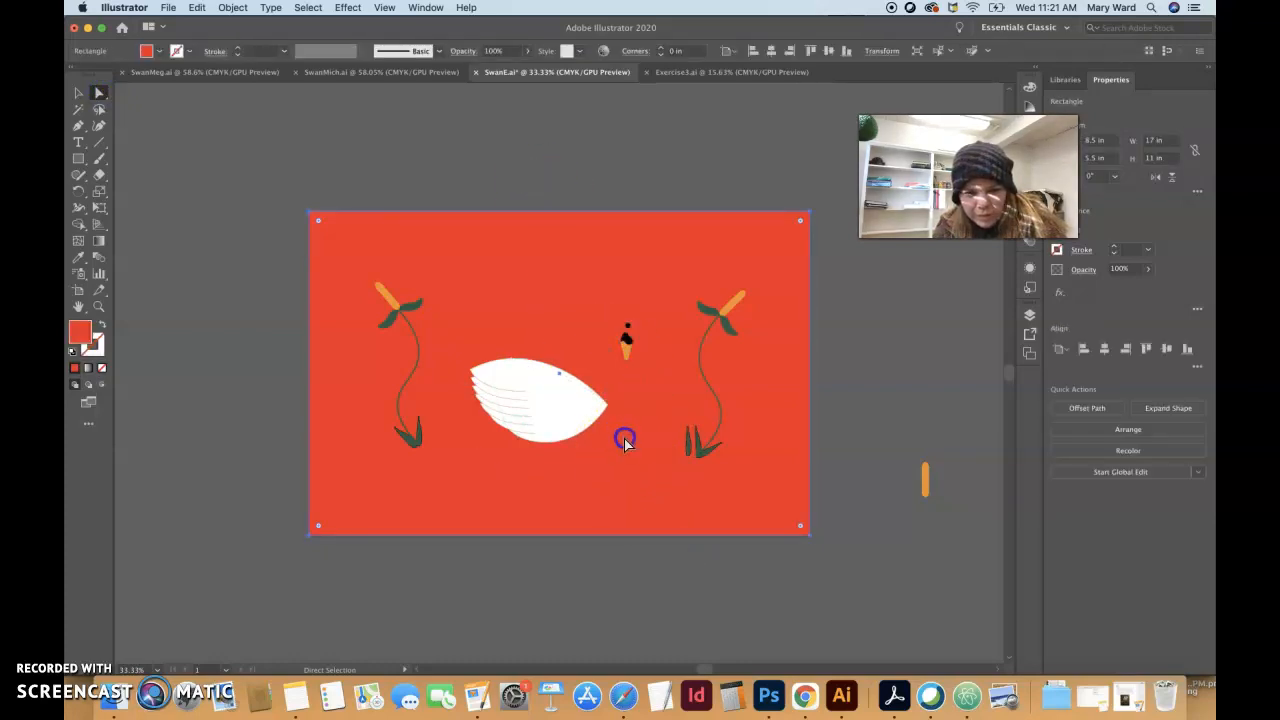
Try to marquee-select the swan's neck and body at closer range, and undo the accidental moves of the red rectangle.
key(super+equal)
key(super+equal)
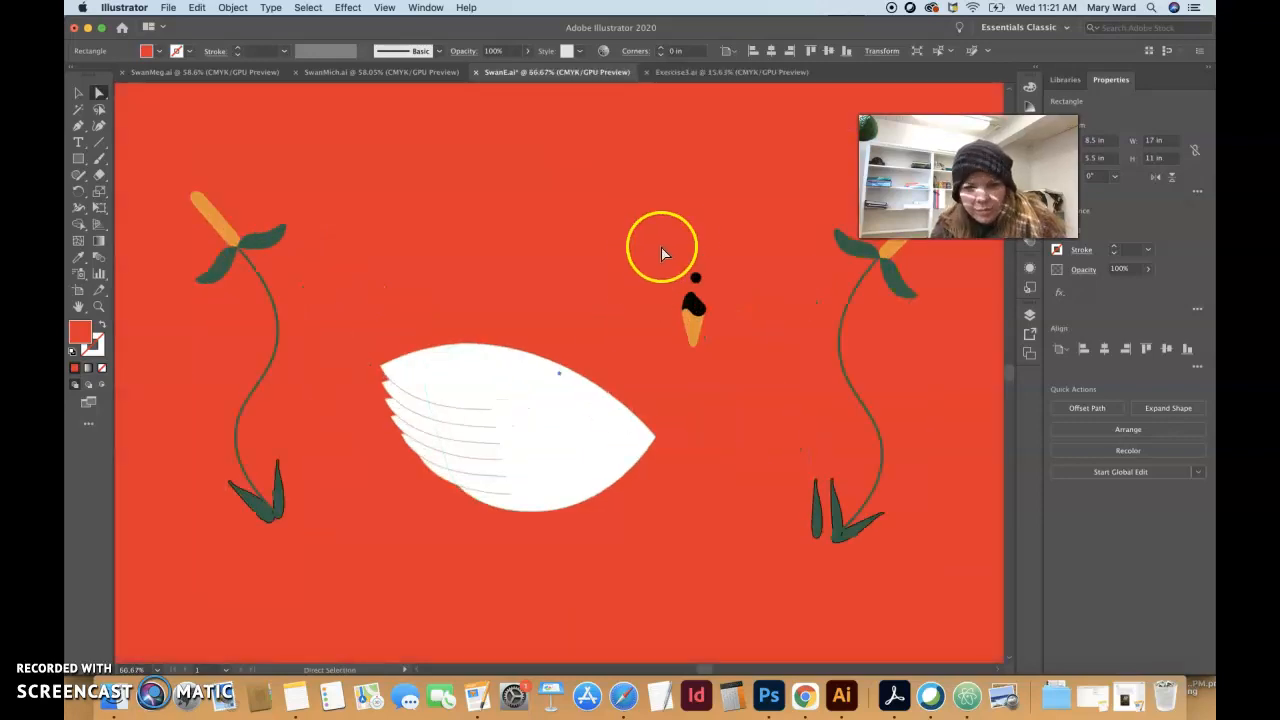
drag(630, 265, 729, 419)
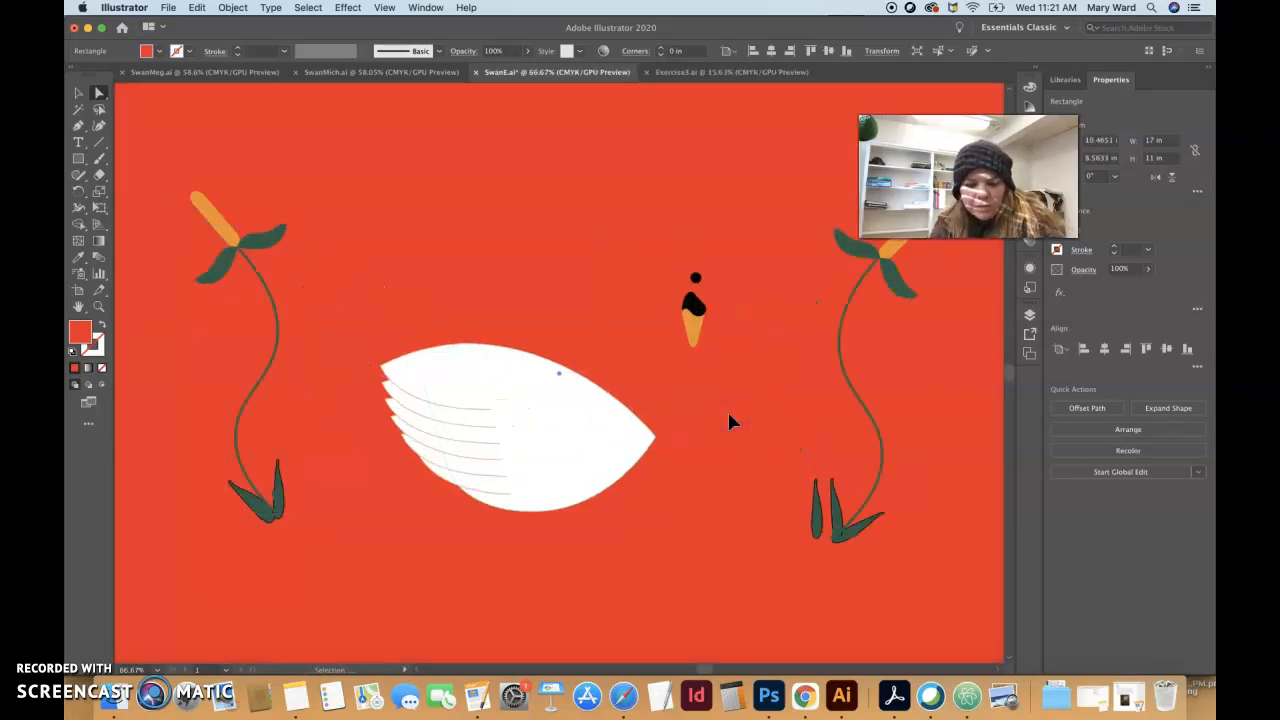
drag(662, 255, 723, 387)
key(super+minus)
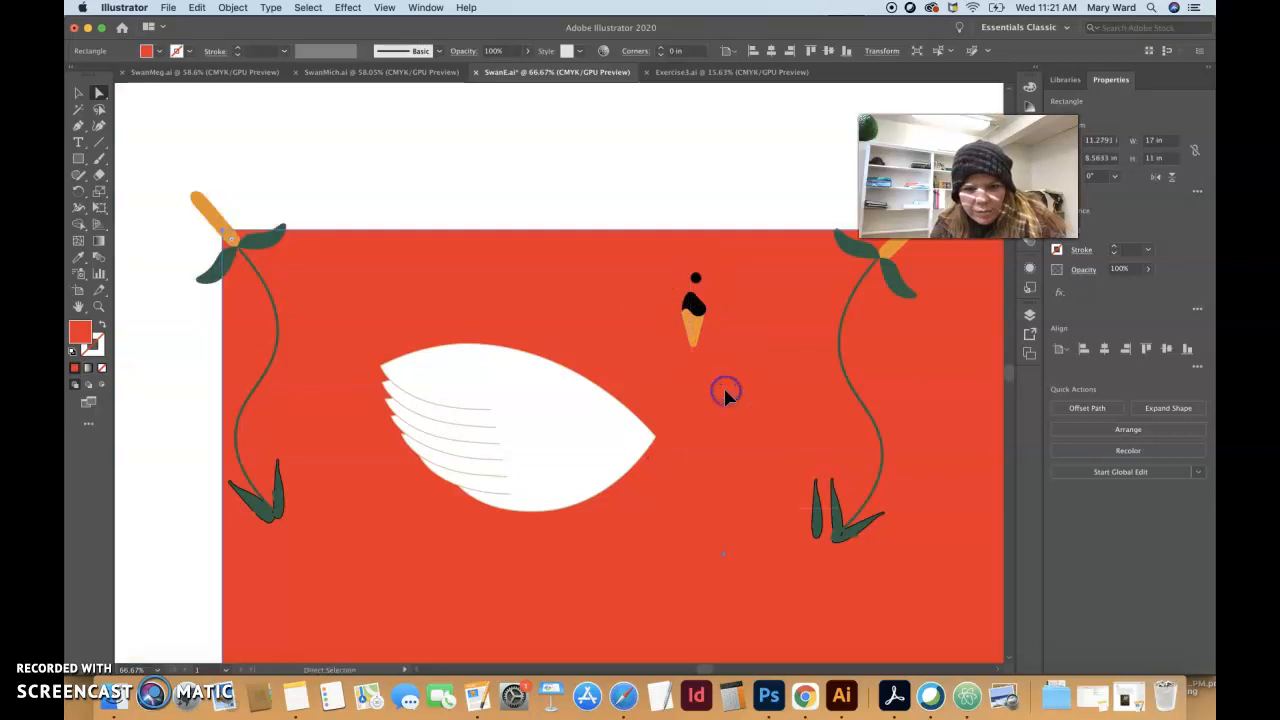
key(super+minus)
key(super+minus)
key(super+z)
key(super+z)
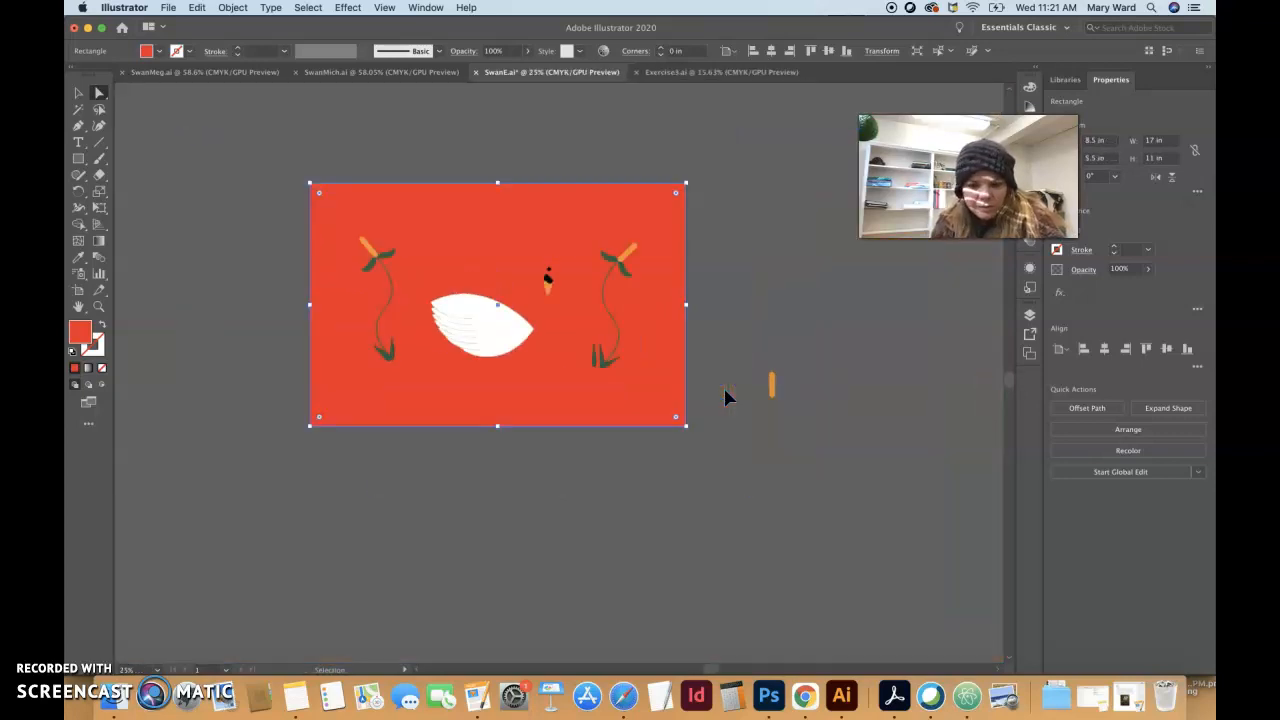
Try to exclude the red rectangle from a marquee selection of the swan so only the body can be picked.
click(232, 7)
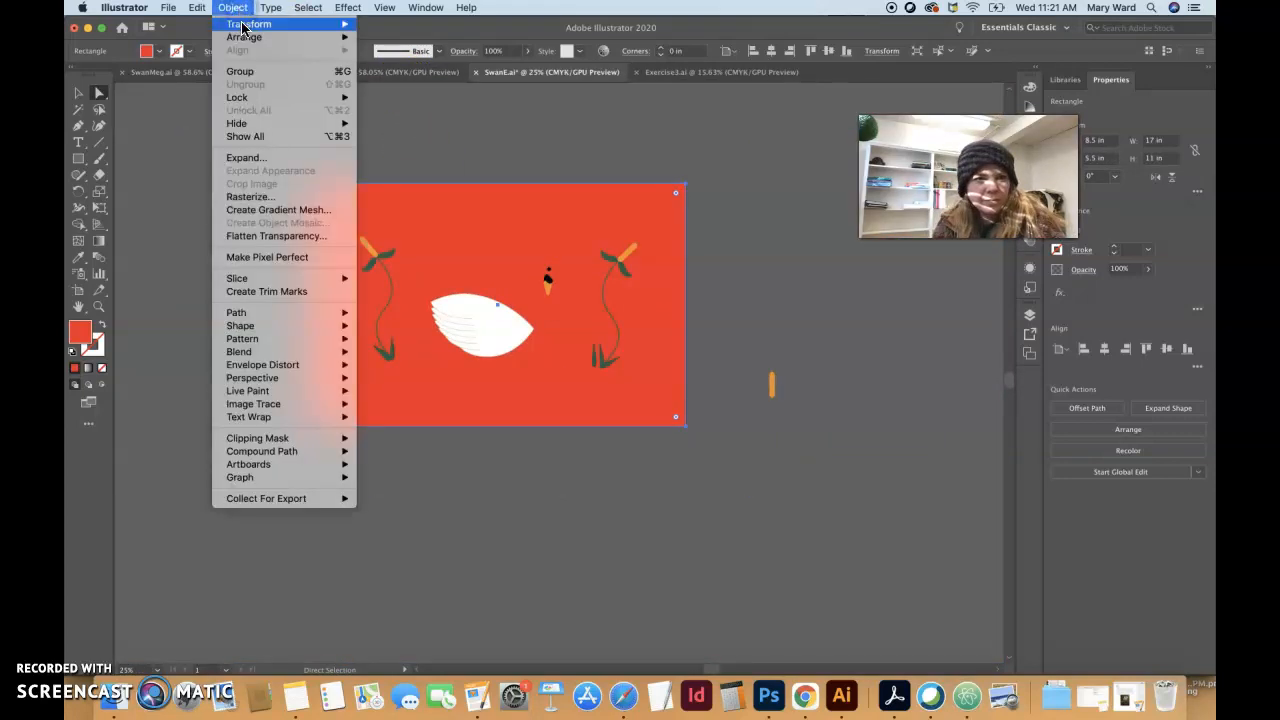
click(250, 98)
drag(405, 124, 571, 390)
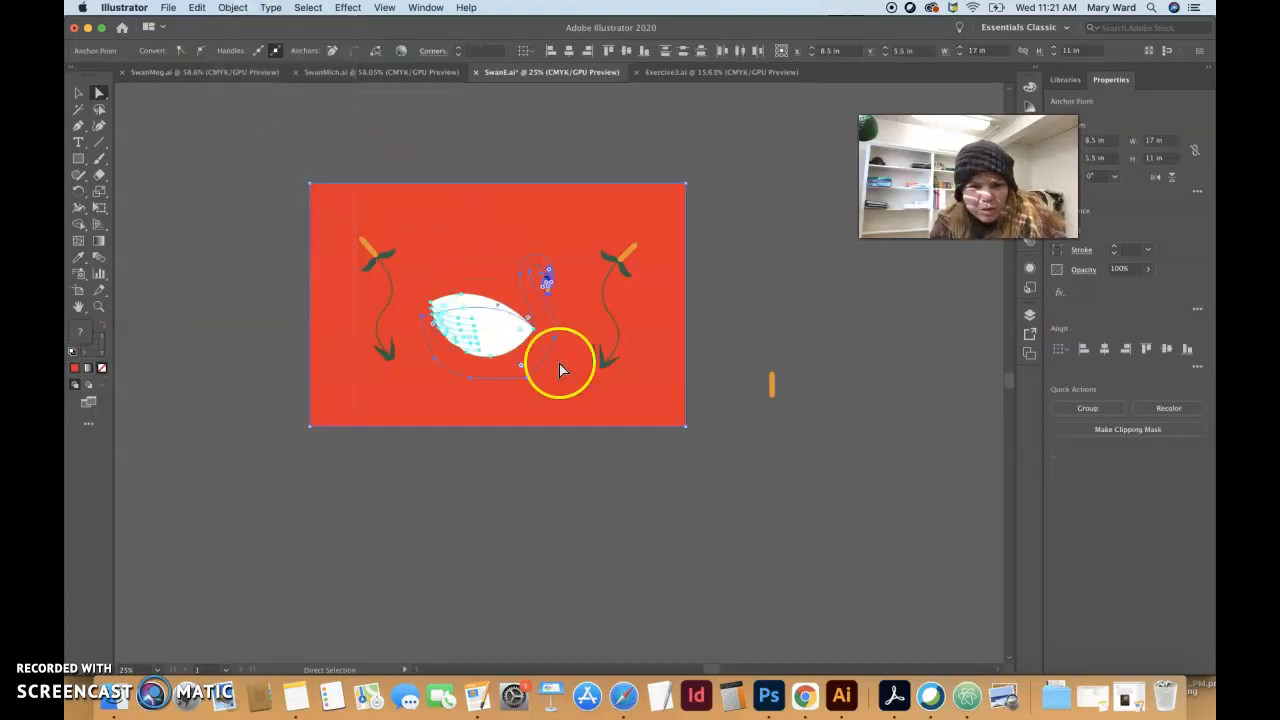
shift+click(465, 185)
click(491, 160)
click(527, 260)
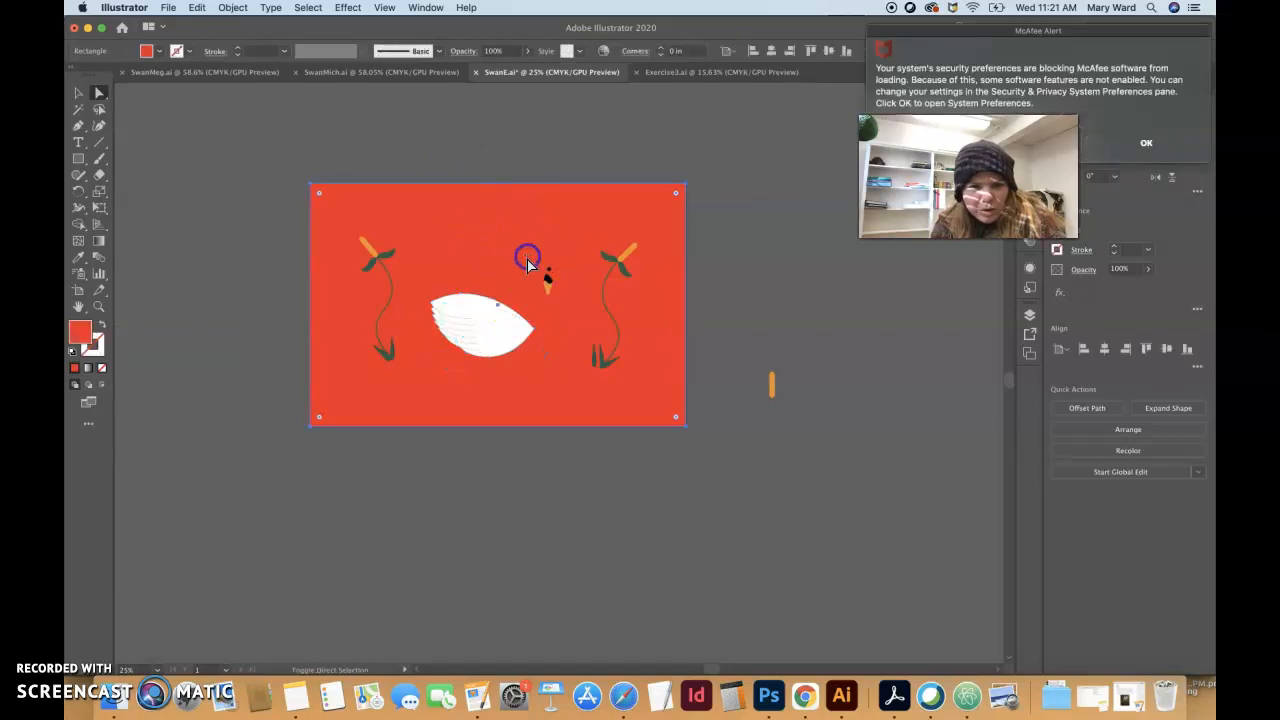
Move the red rectangle off the artboard, bring the swan's body in front of it, and realign the rectangle with the artboard.
drag(518, 249, 565, 492)
click(532, 268)
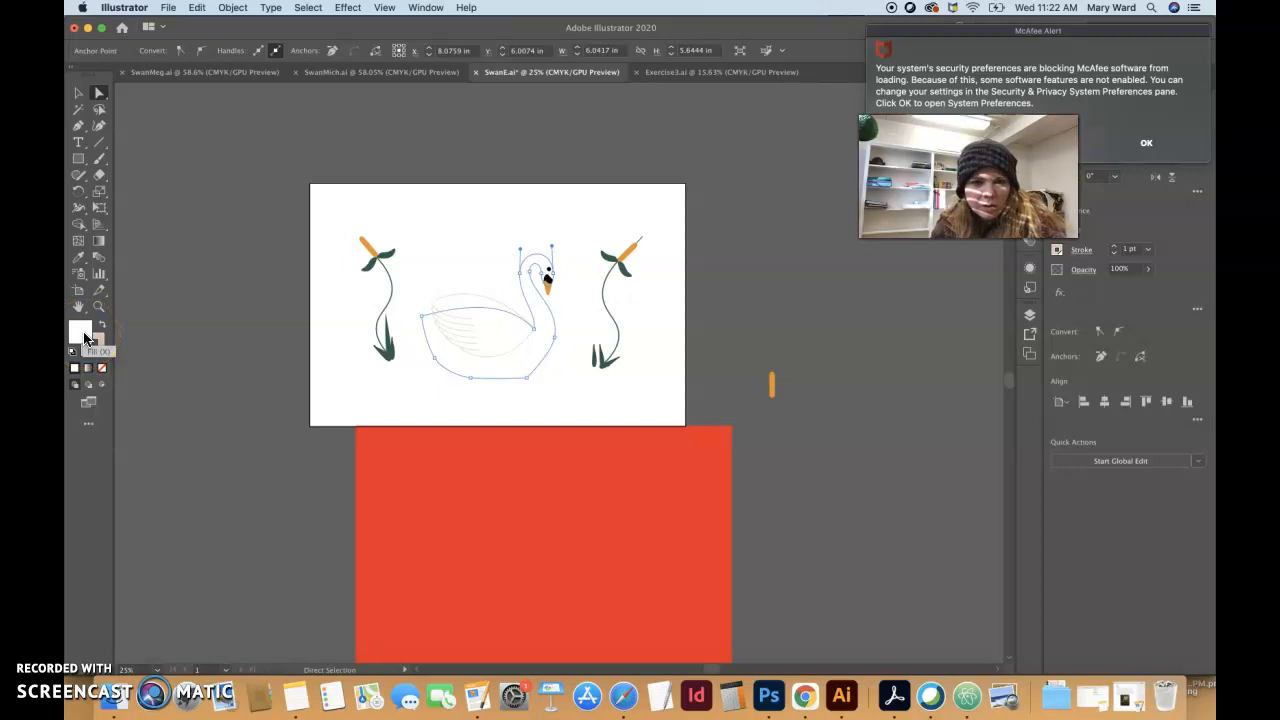
click(78, 92)
drag(456, 500, 407, 260)
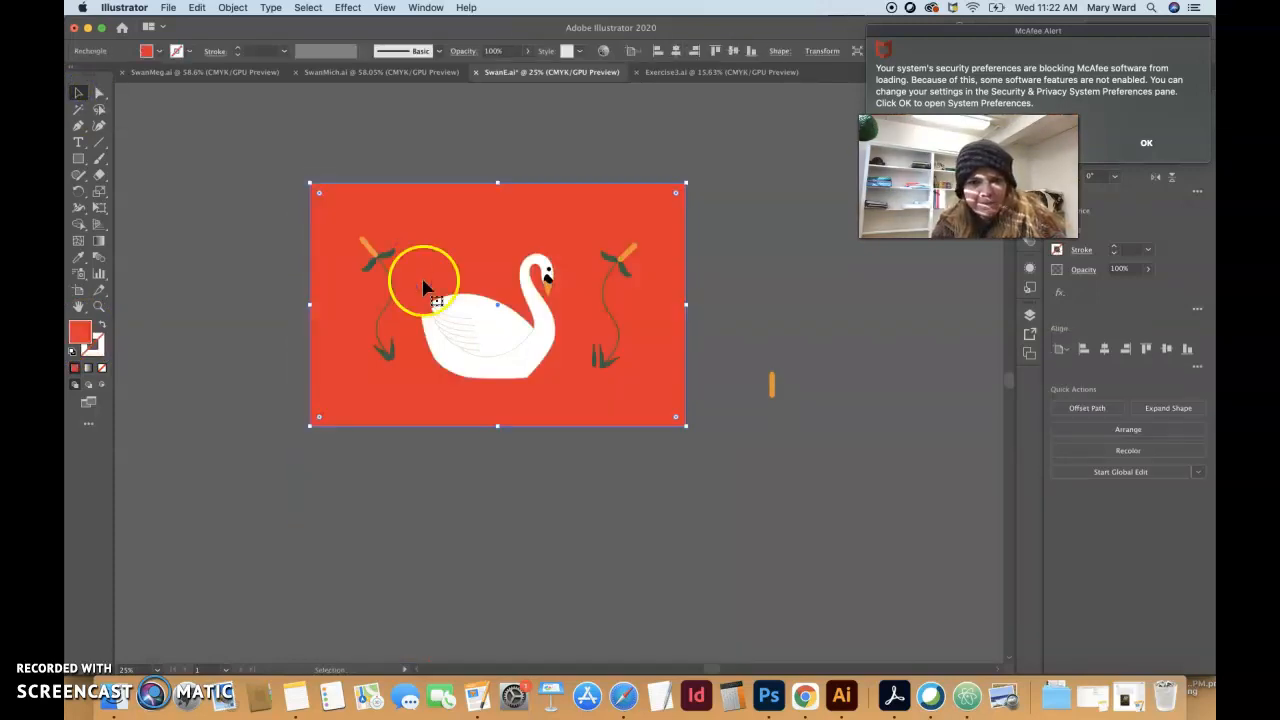
click(560, 493)
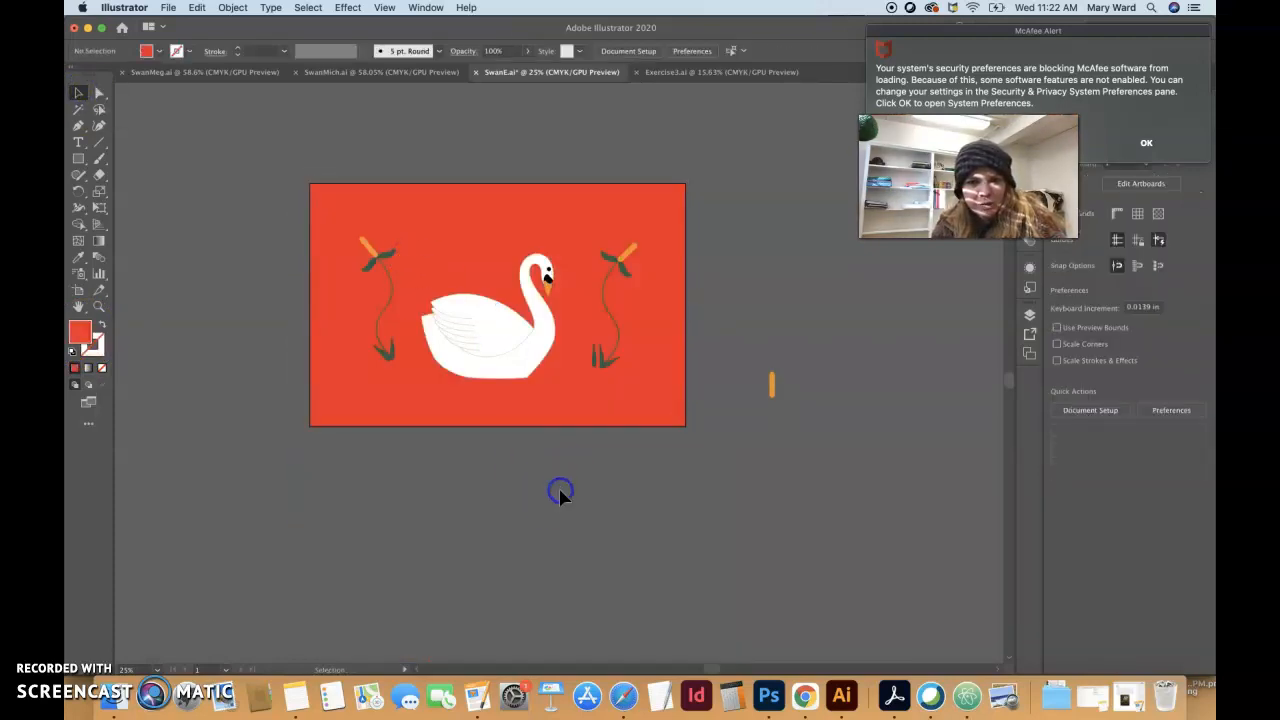
Select the swan's wing and dismiss the McAfee security alert.
click(510, 348)
click(1062, 143)
click(829, 469)
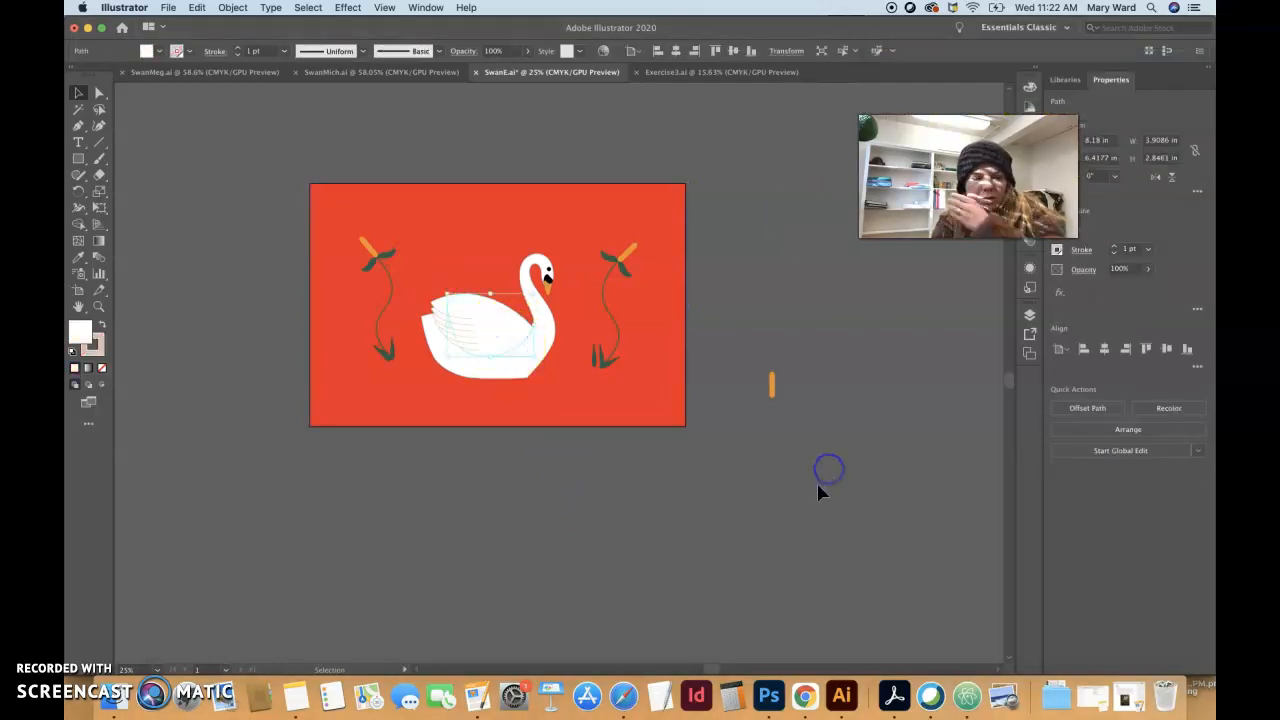
Export the artboard as a SwanE PNG to the Desktop at High (300 ppi) resolution with a transparent background.
click(168, 7)
mouse_move(180, 244)
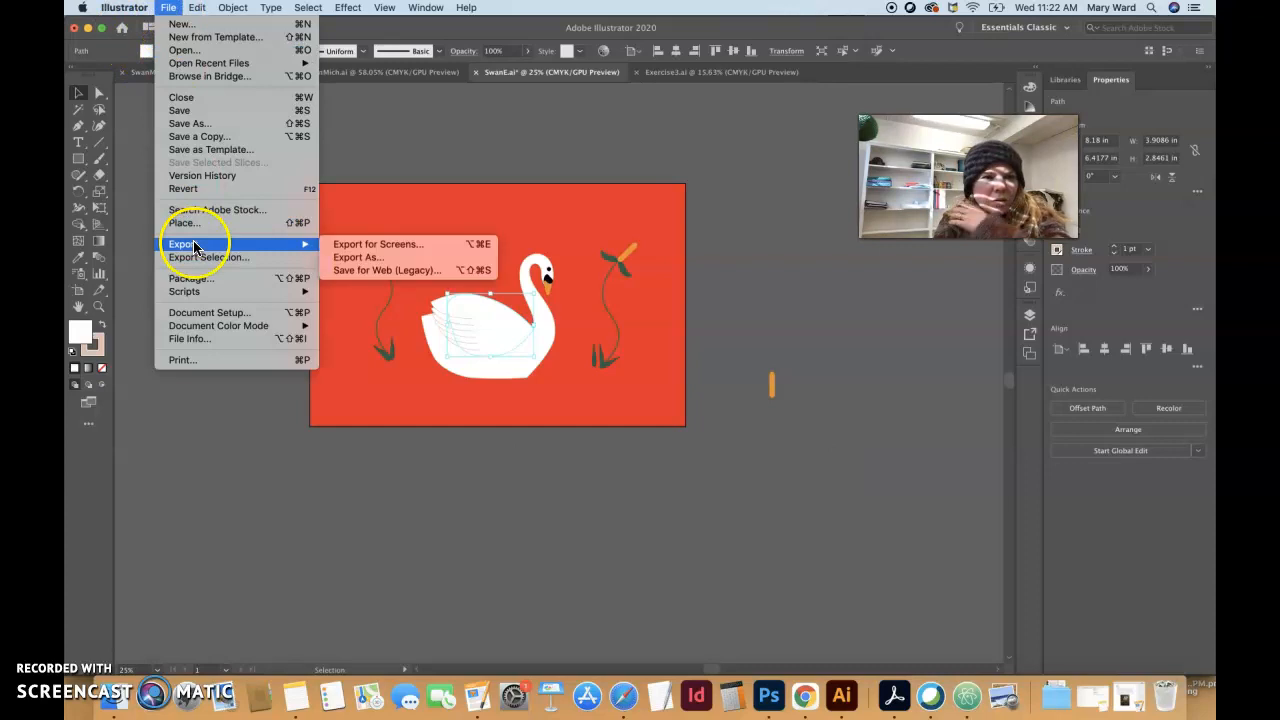
click(350, 258)
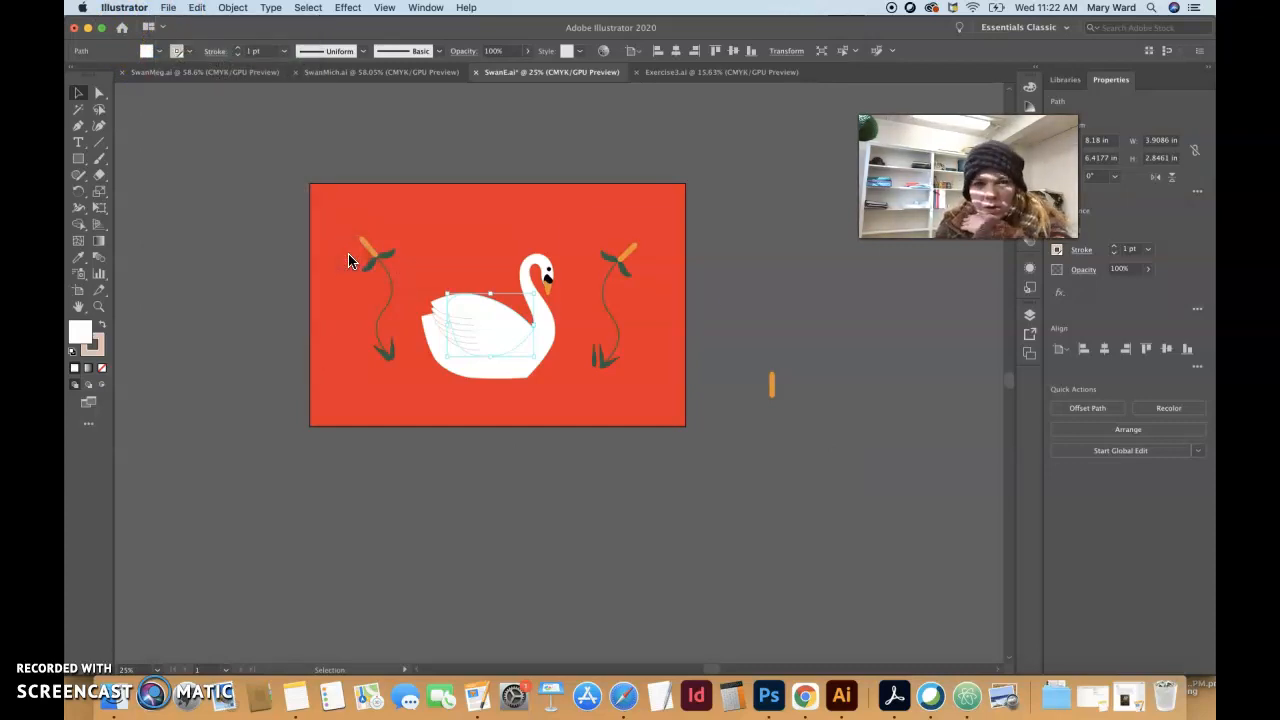
click(405, 245)
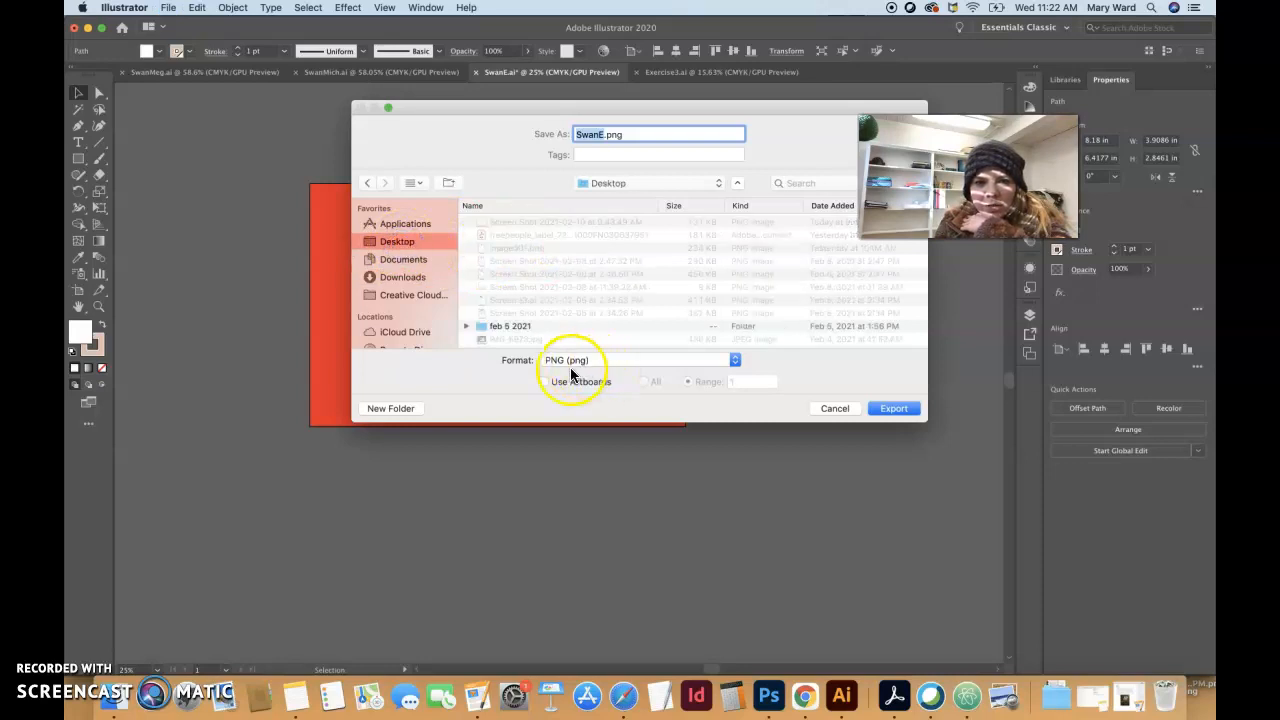
click(893, 409)
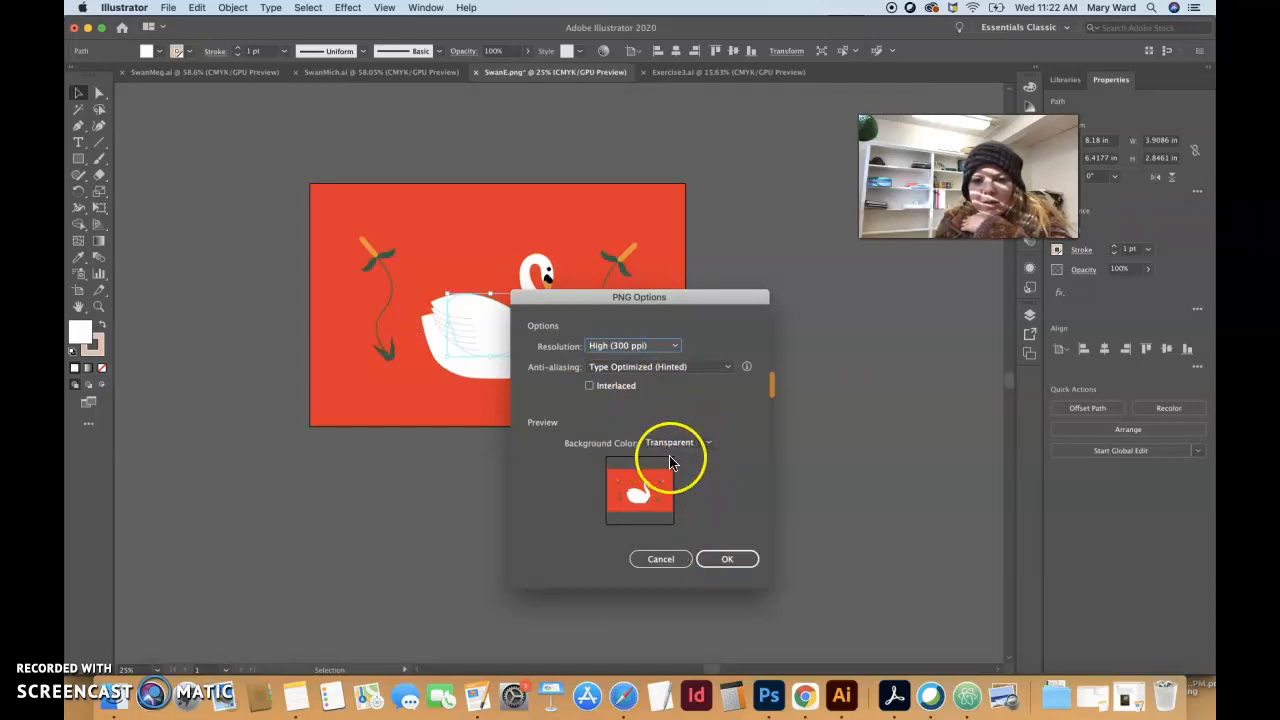
click(730, 562)
click(730, 562)
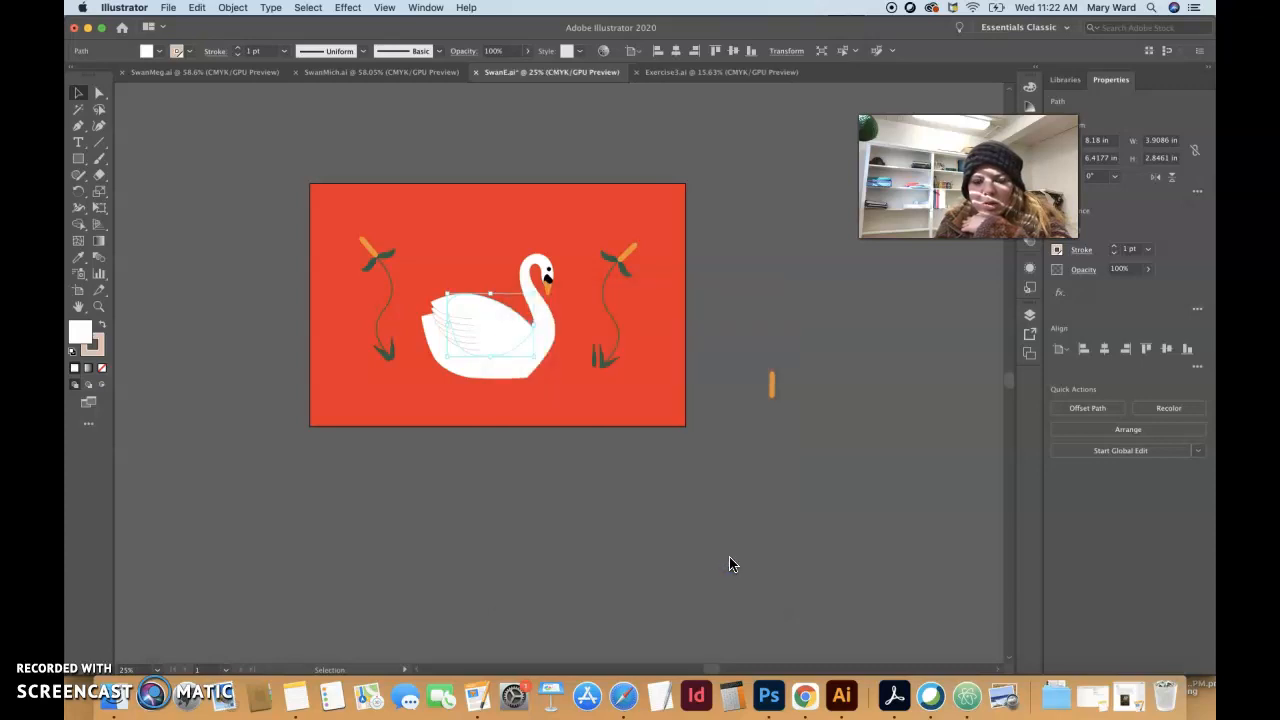
Switch to Photoshop and open the contents of the Change This smart object in Tshirt.psd for editing.
click(768, 695)
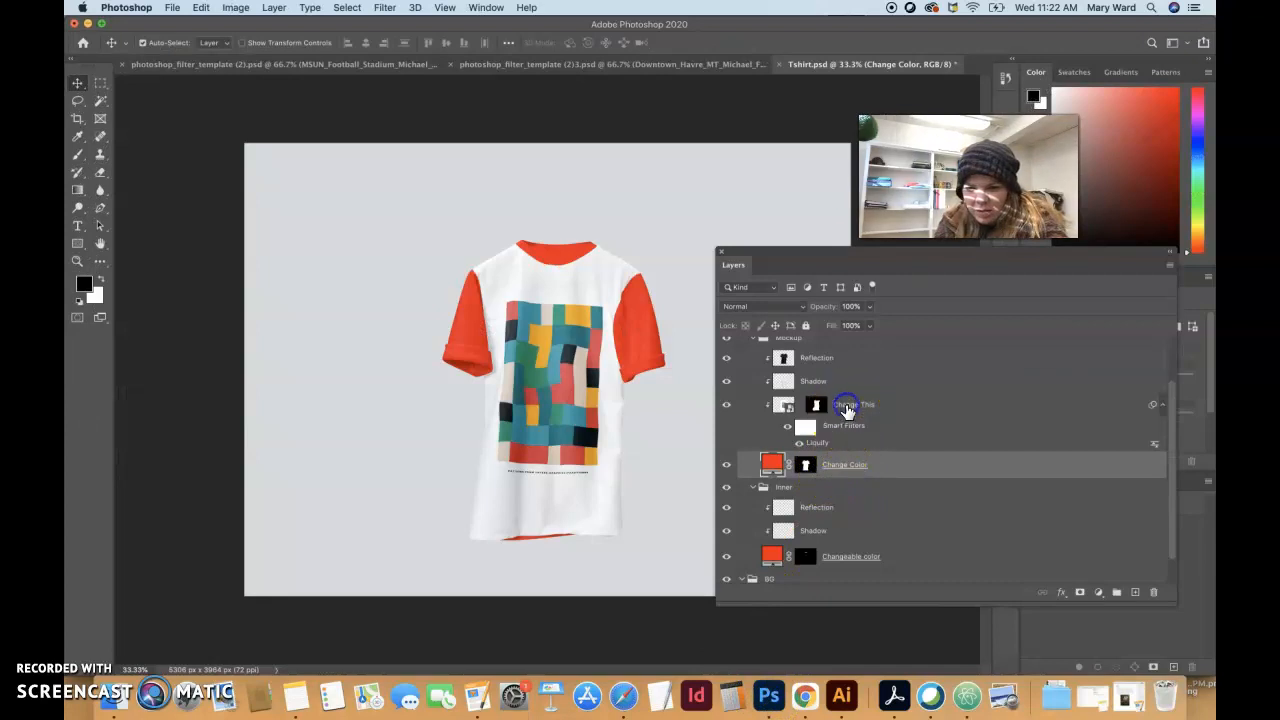
click(847, 409)
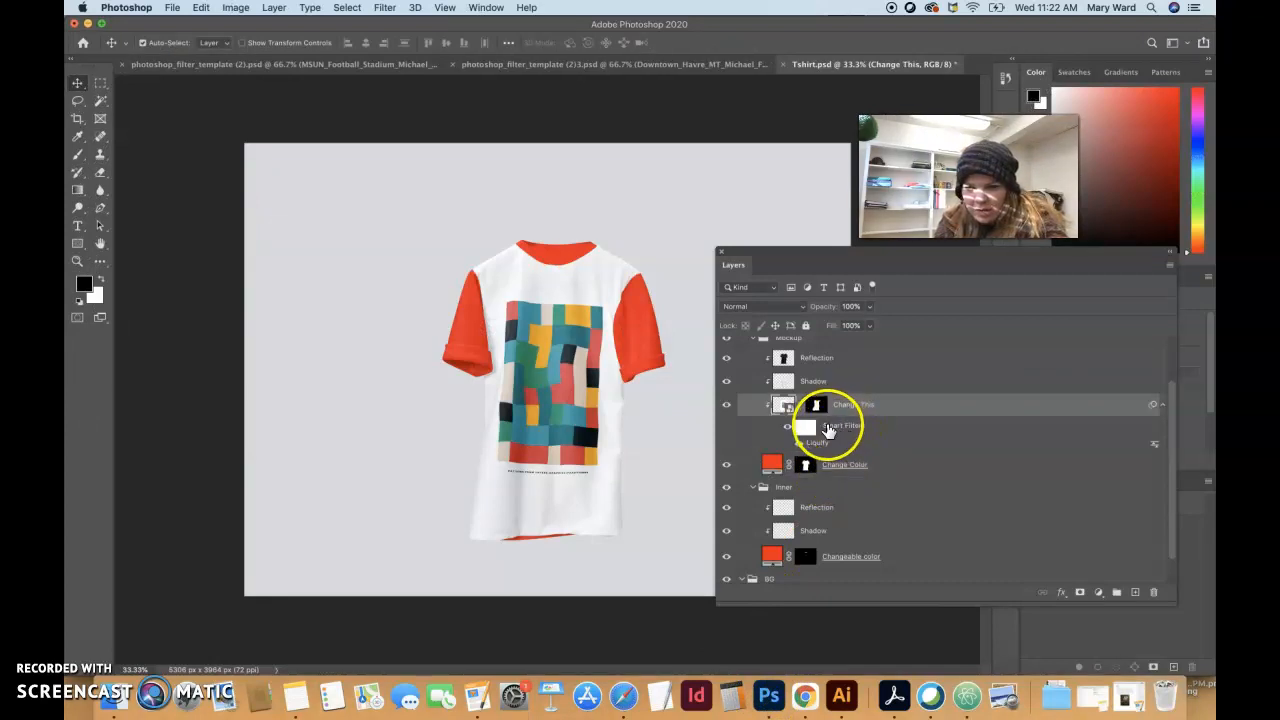
double_click(784, 407)
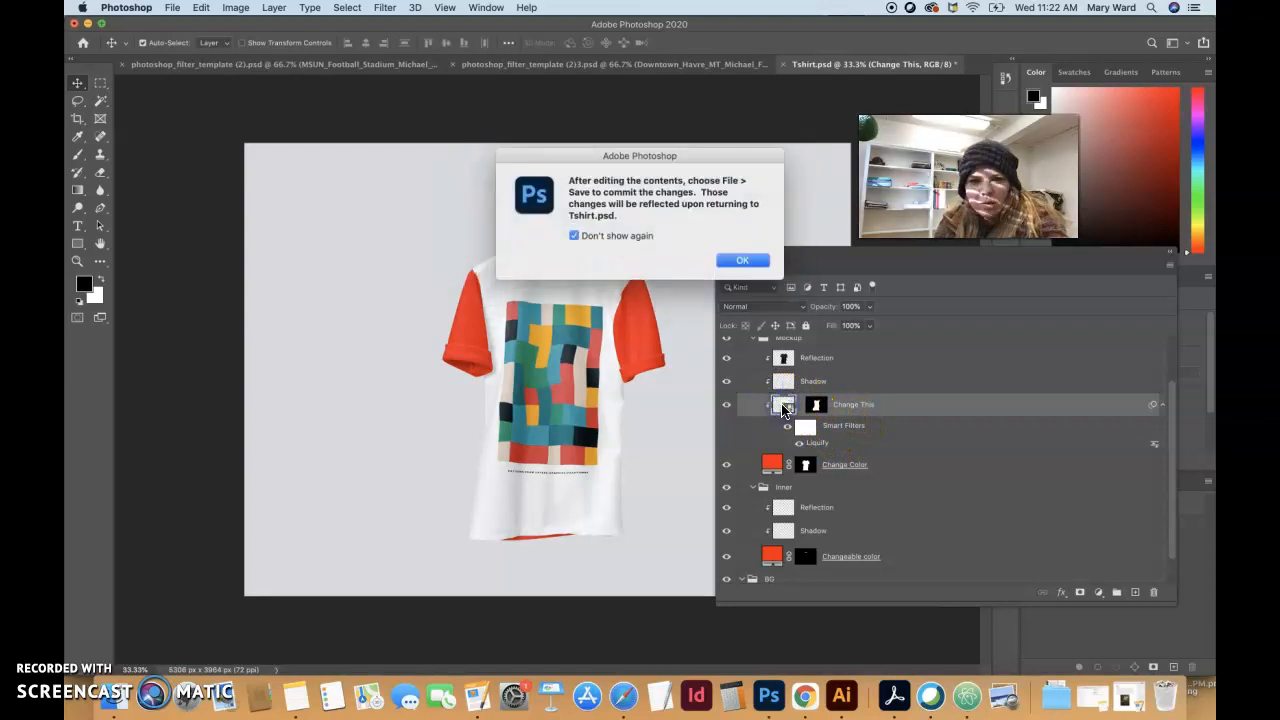
click(741, 262)
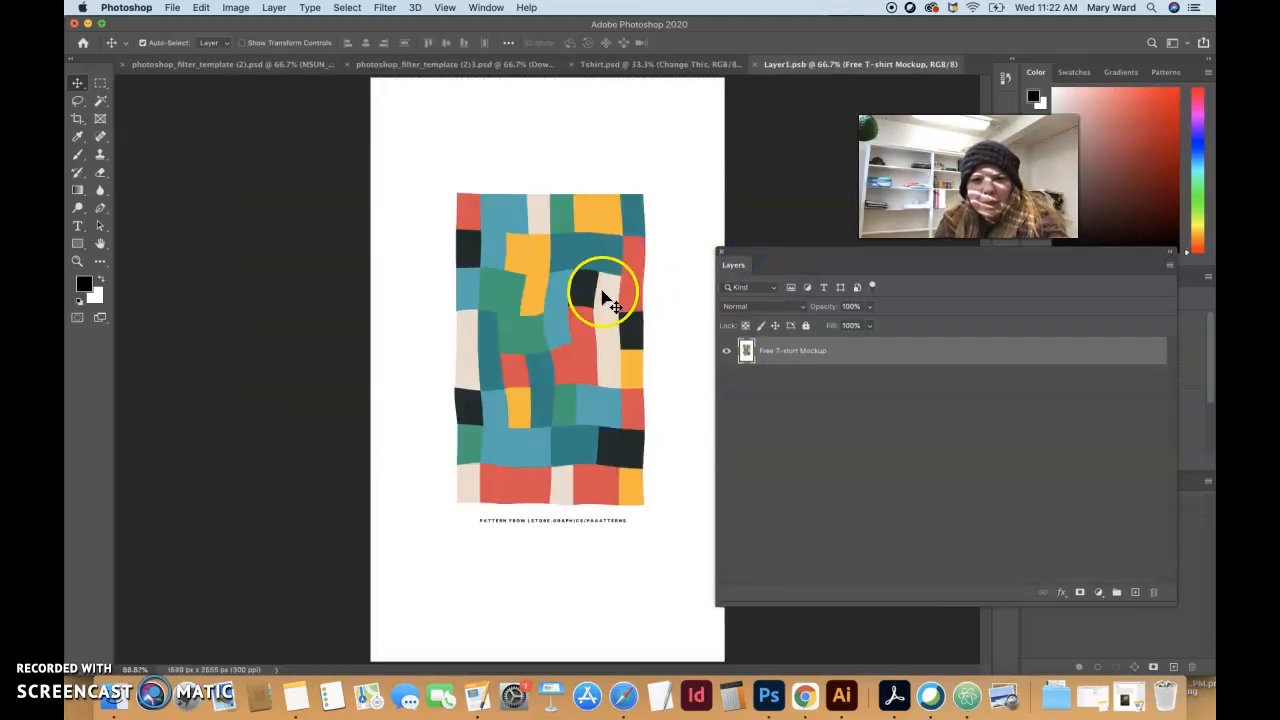
Place SwanE_Main.png as an embedded image above the pattern, commit it, and select the Free T-shirt Mockup layer.
click(172, 8)
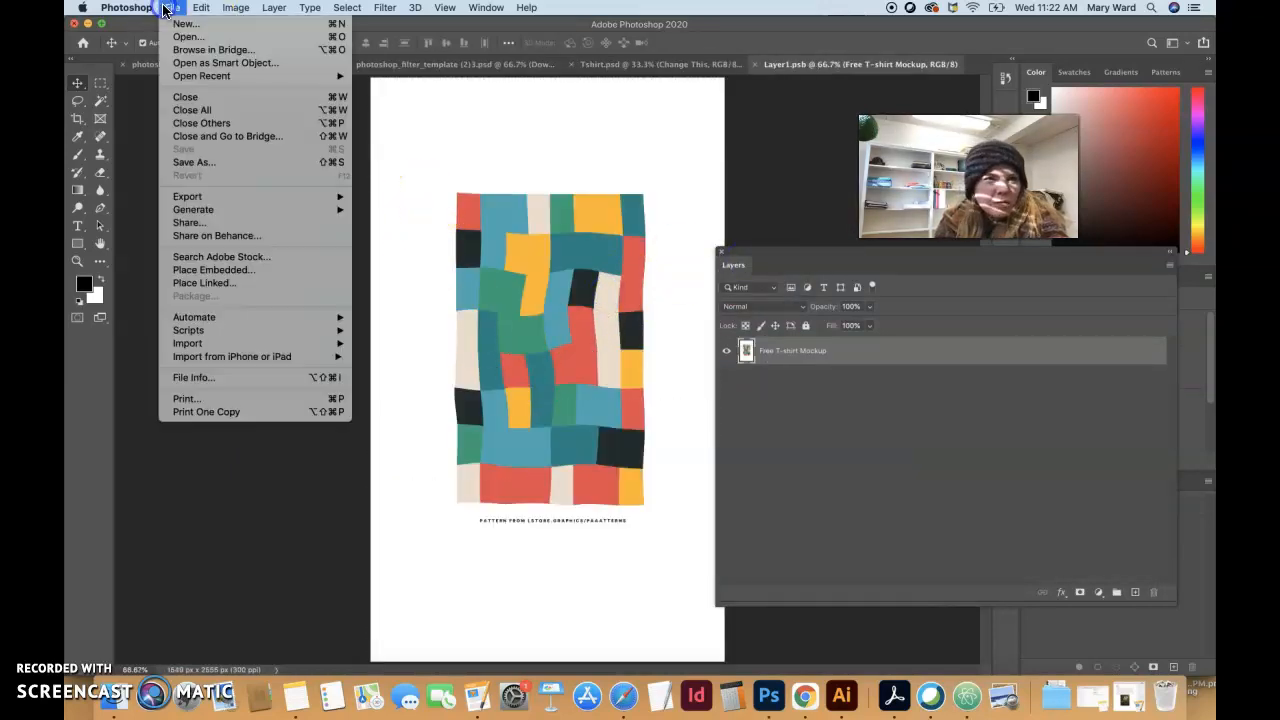
click(207, 270)
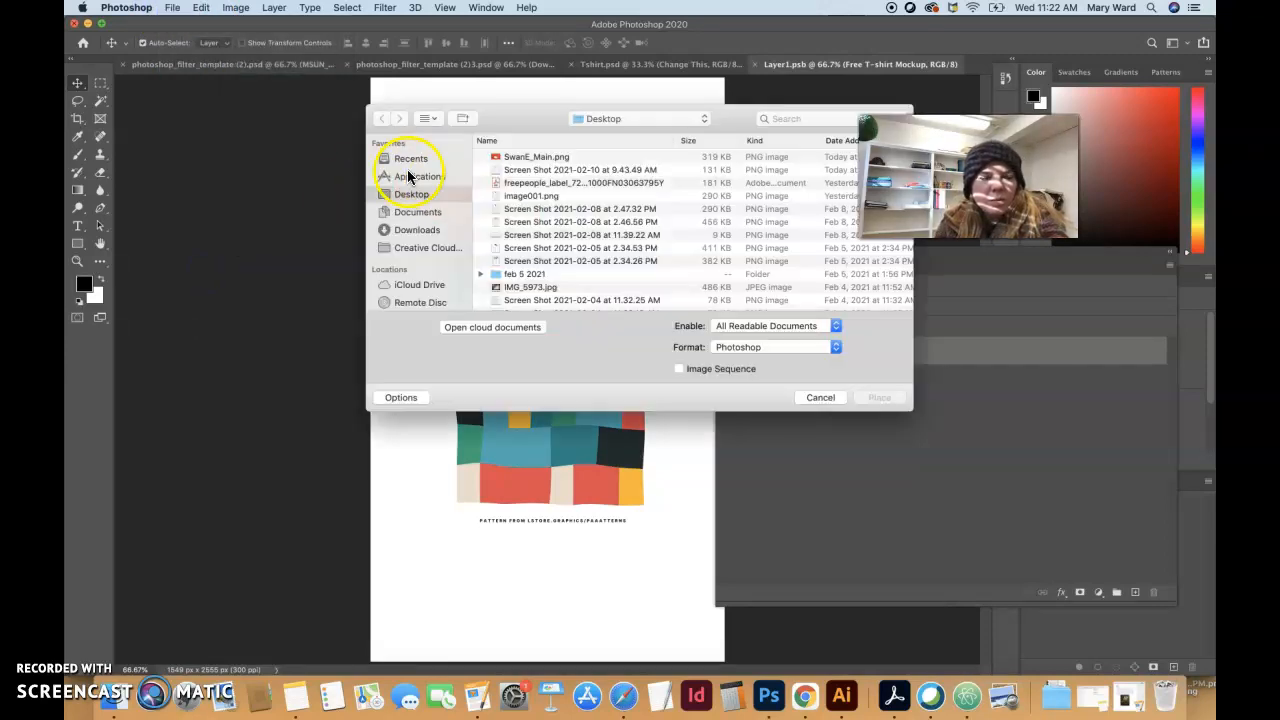
click(525, 157)
click(880, 398)
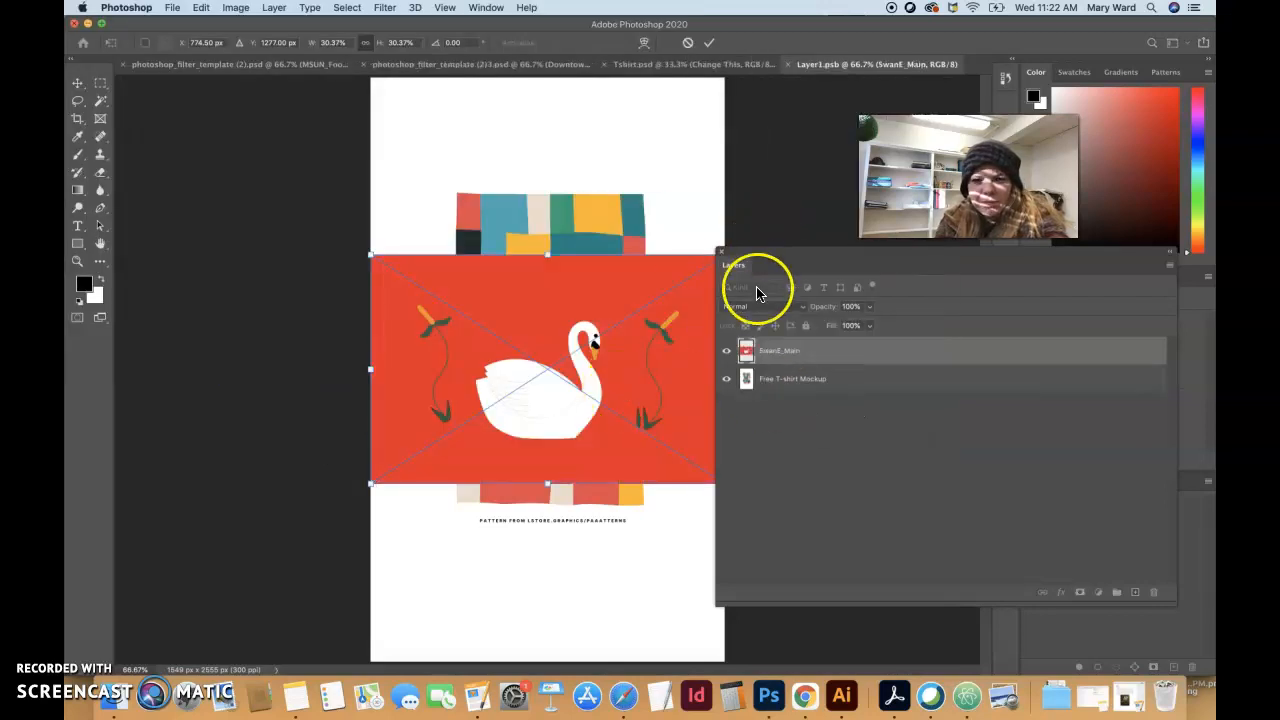
click(777, 380)
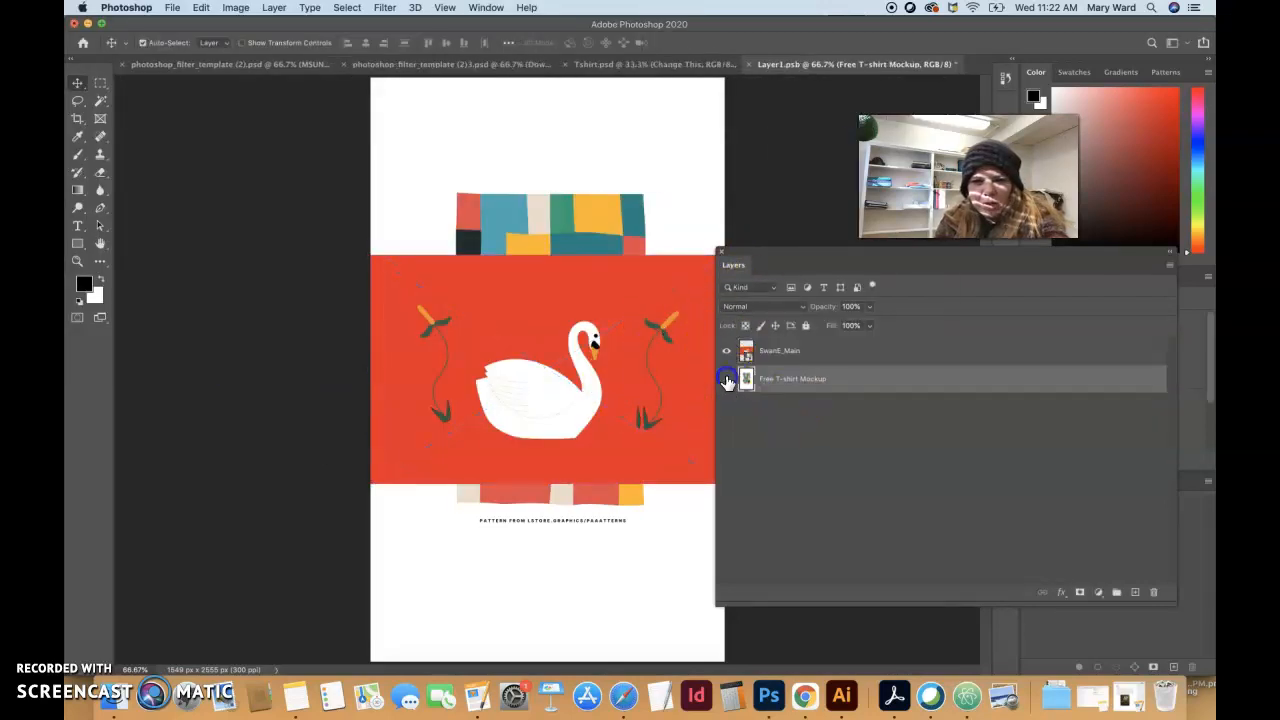
Hide the Free T-shirt Mockup layer and select the SwanE_Main layer.
click(726, 379)
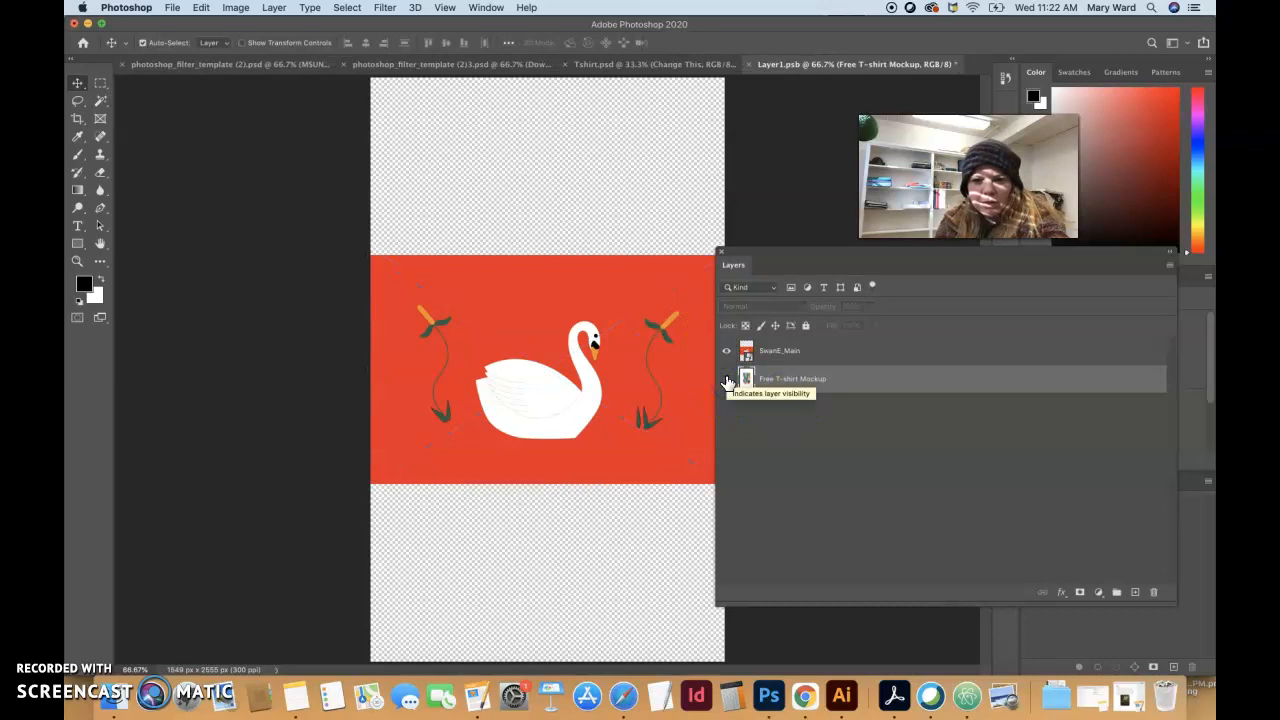
click(596, 389)
click(787, 345)
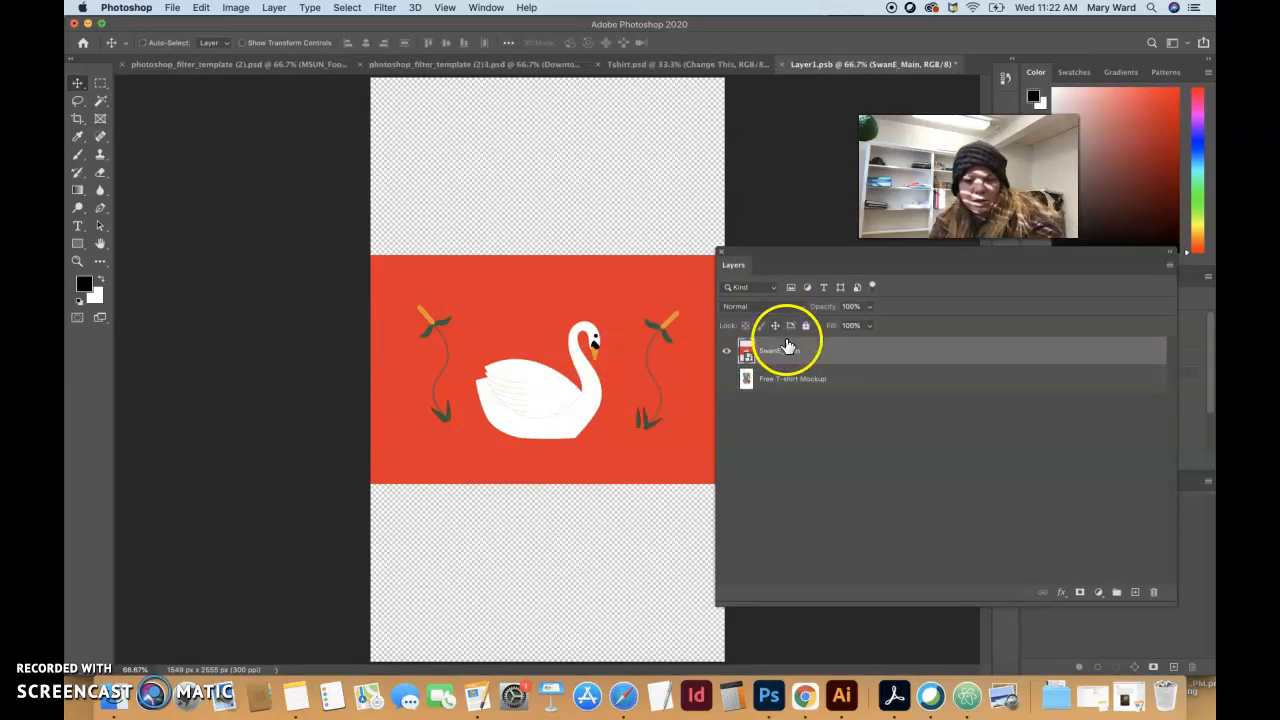
Scale the SwanE_Main artwork up to 39.28% so it extends past both sides of the canvas, and commit the transform.
key(super+t)
drag(370, 257, 245, 170)
drag(563, 352, 621, 350)
drag(756, 257, 875, 257)
drag(778, 172, 757, 185)
mouse_move(557, 309)
mouse_down()
mouse_move(577, 302)
mouse_move(574, 312)
mouse_up()
click(414, 162)
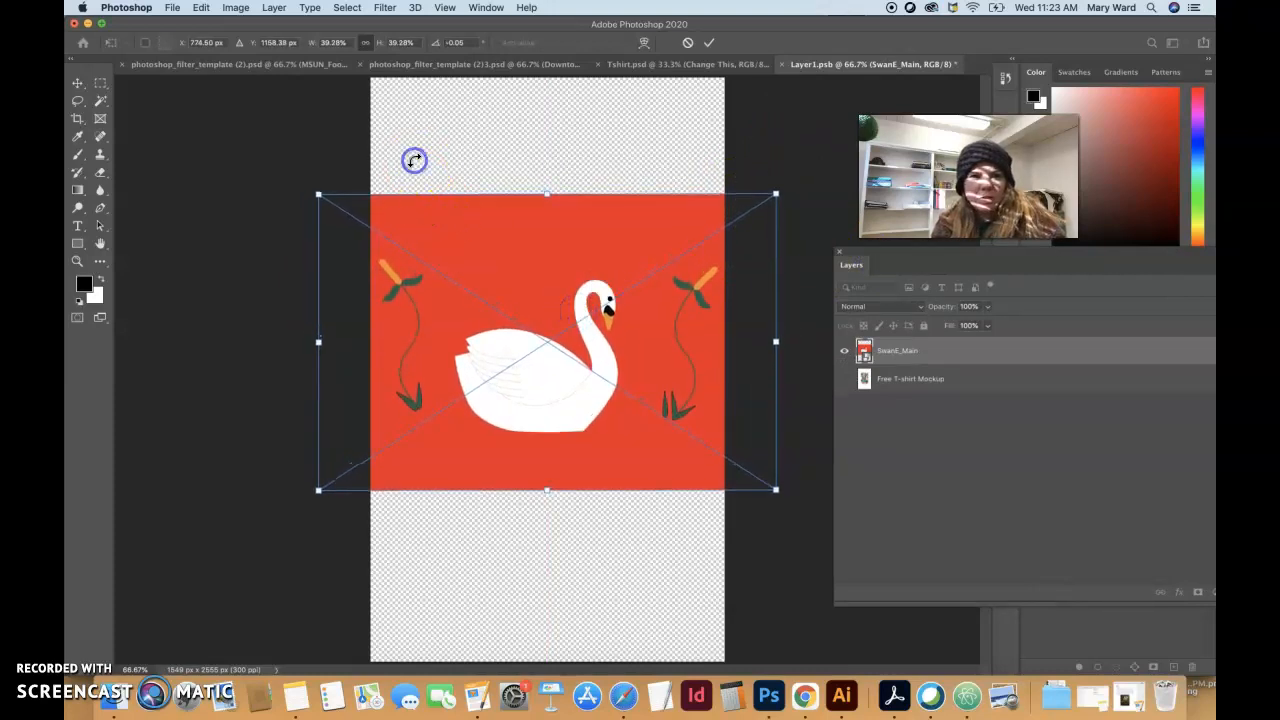
key(Return)
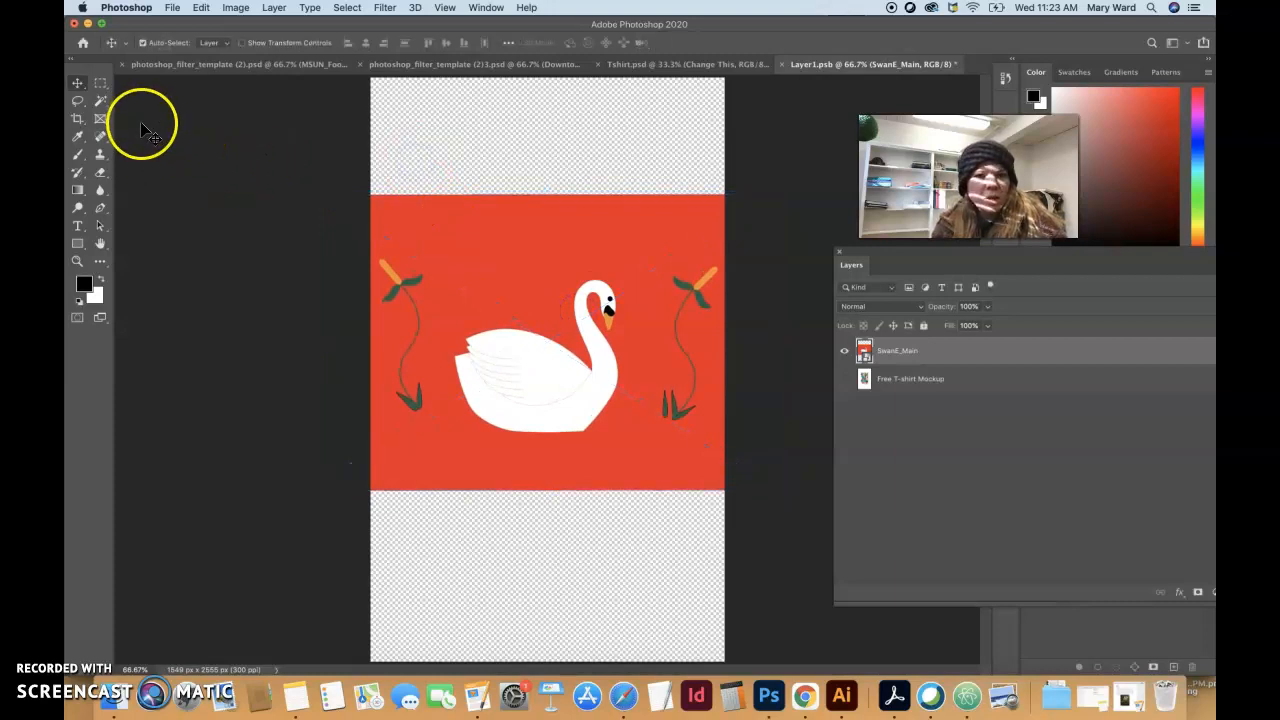
click(100, 83)
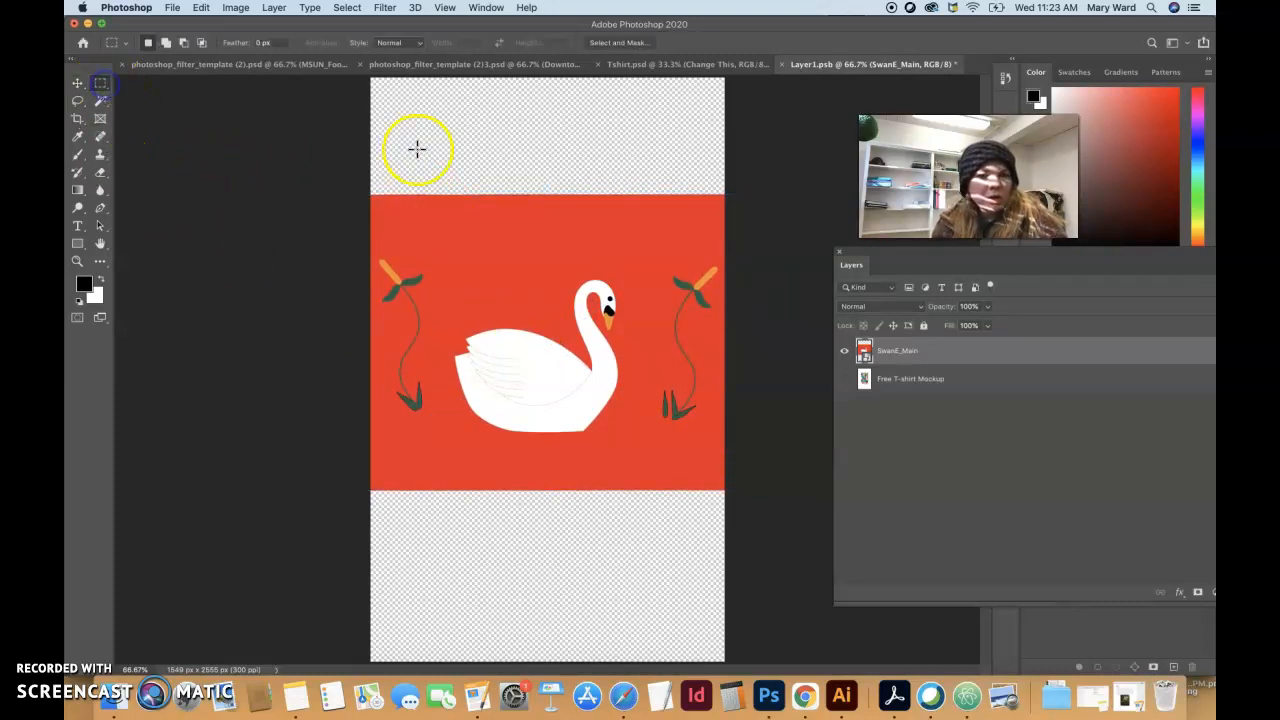
drag(648, 391, 724, 216)
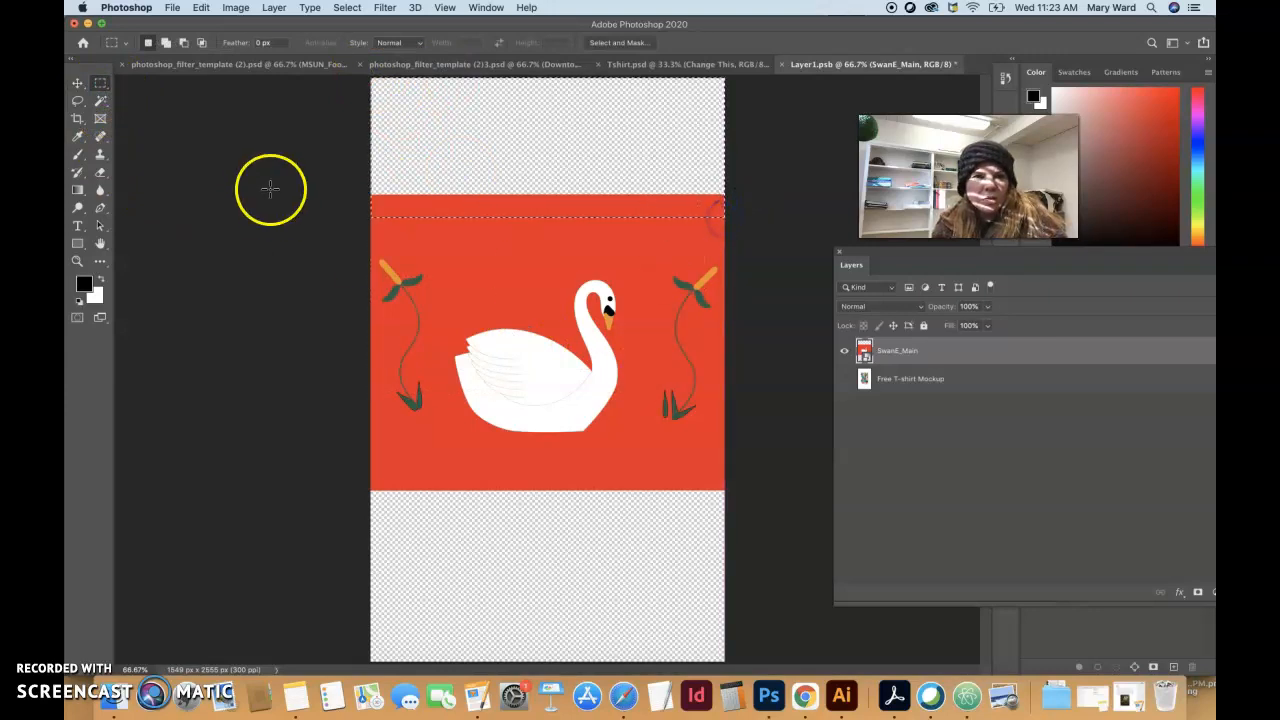
click(201, 8)
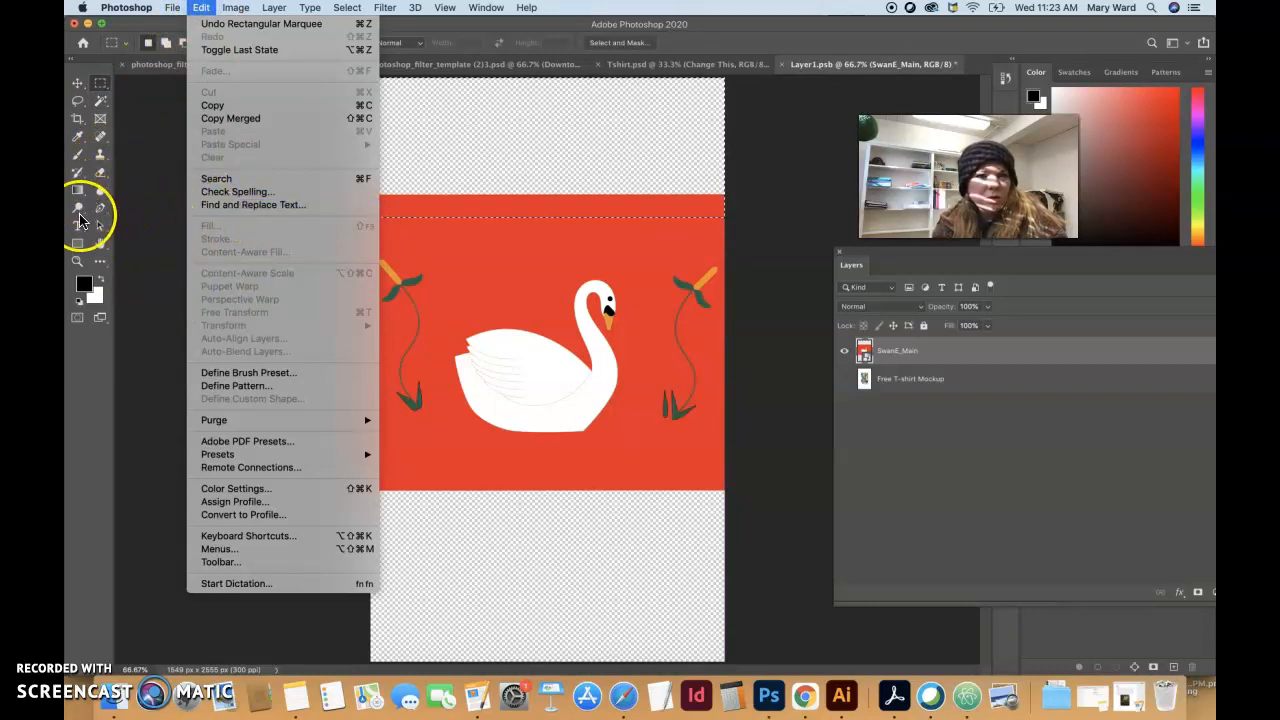
click(78, 138)
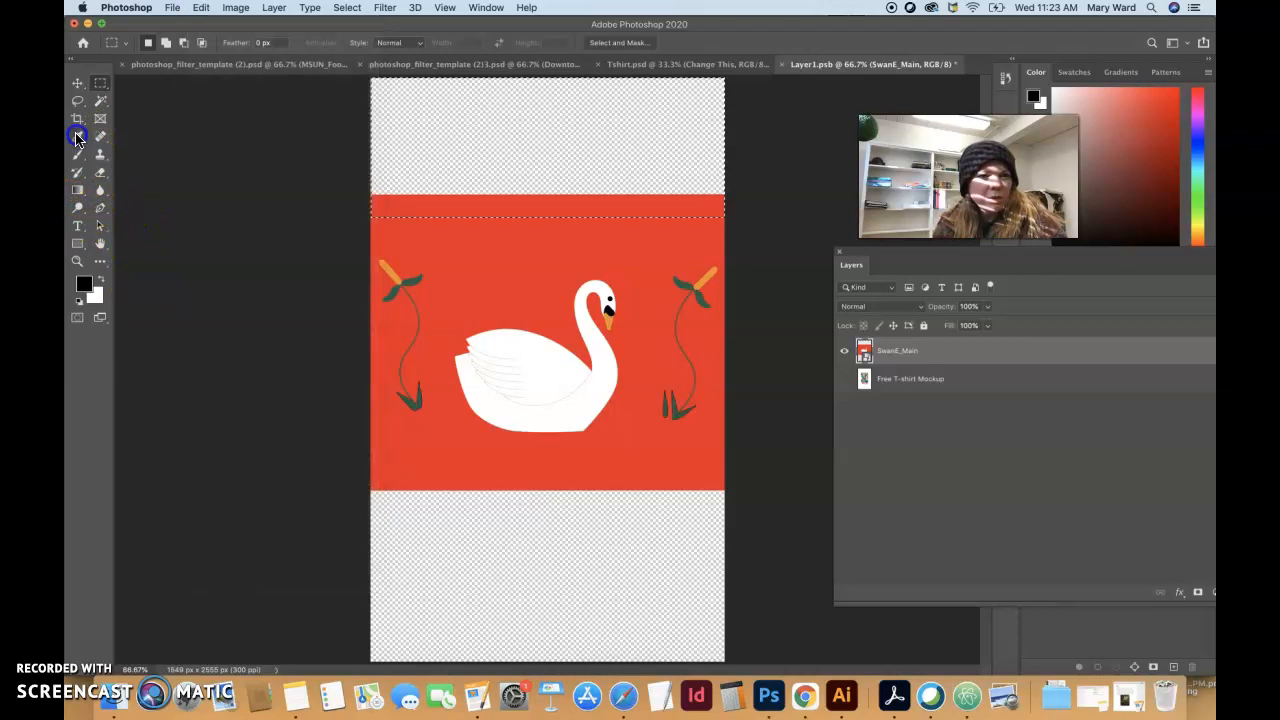
click(78, 138)
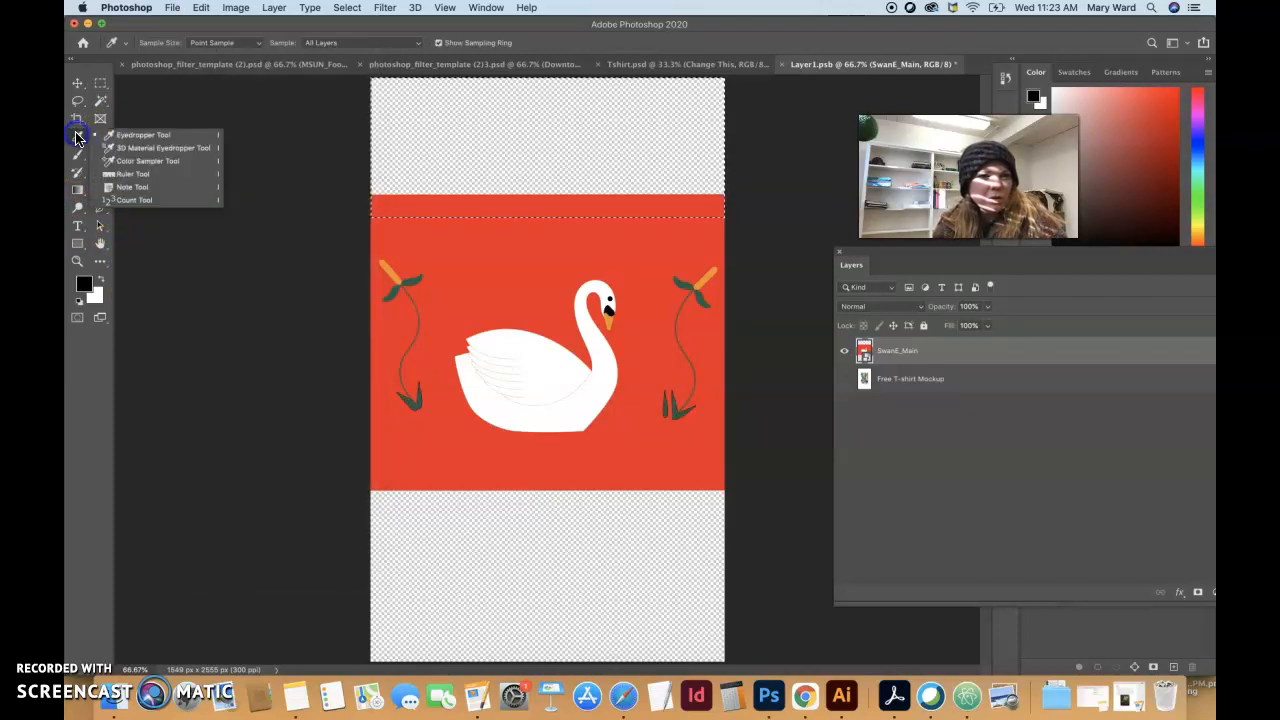
click(78, 207)
click(100, 172)
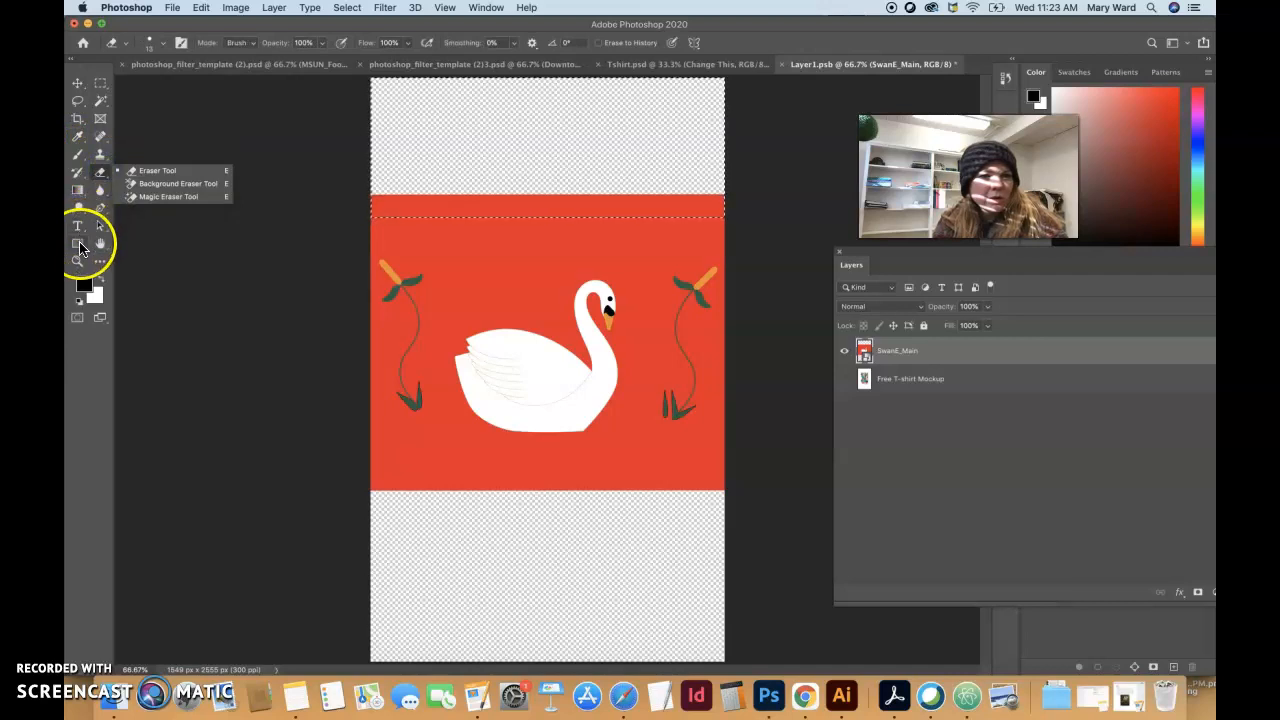
Draw a rectangle shape about 1566 × 593 px over the empty area above the swan artwork and fill it with red.
click(80, 245)
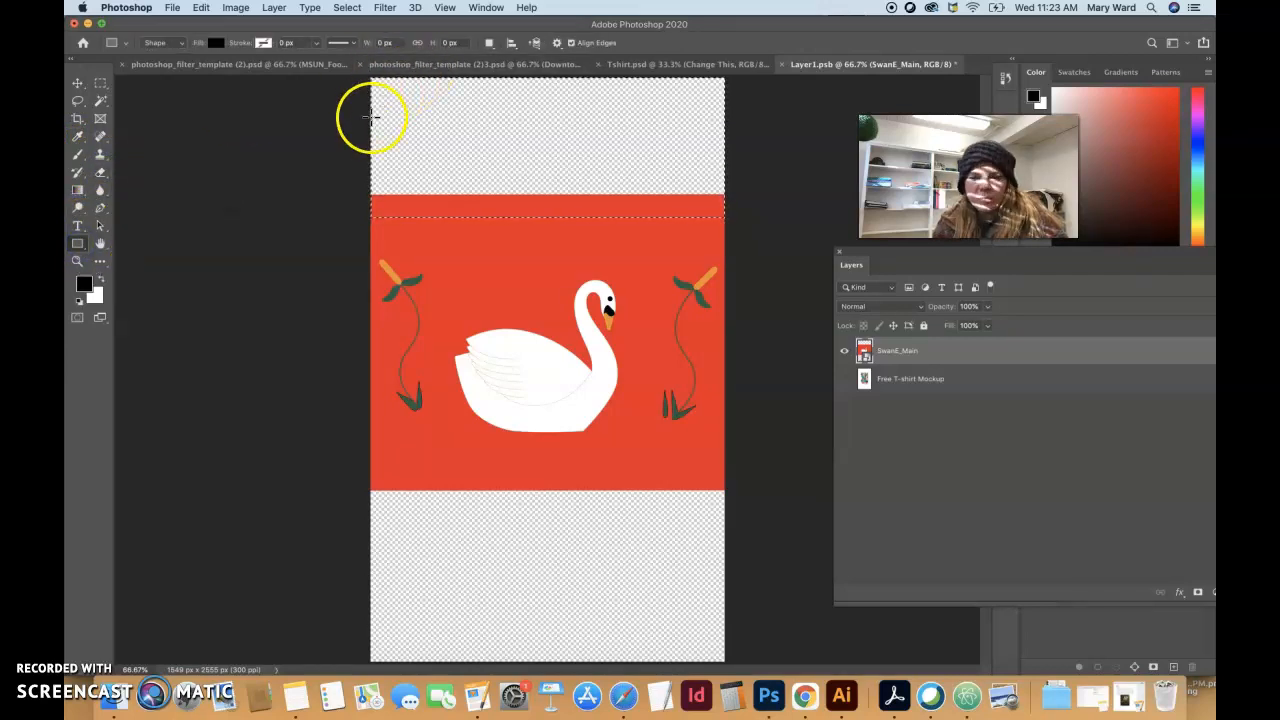
drag(371, 80, 726, 213)
click(212, 44)
click(131, 116)
click(151, 114)
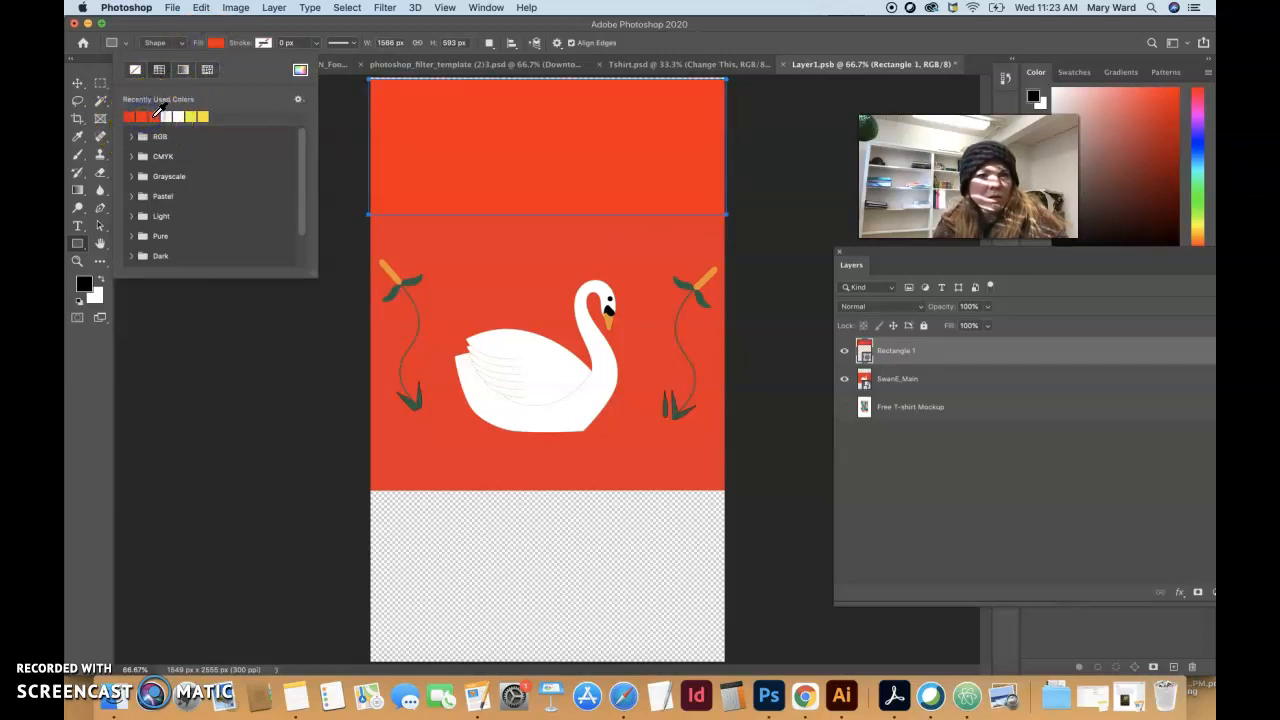
Create a second red rectangle of 1566 × 593 px and move it to the bottom of the canvas.
click(446, 229)
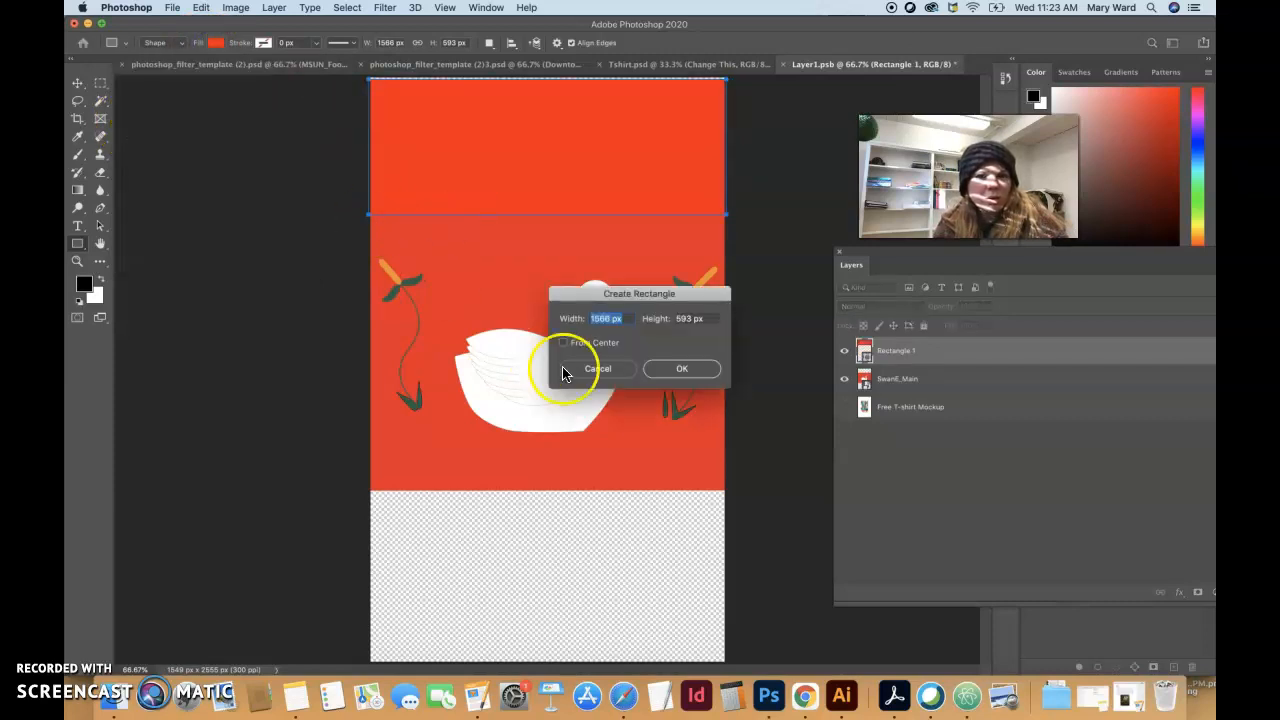
click(682, 369)
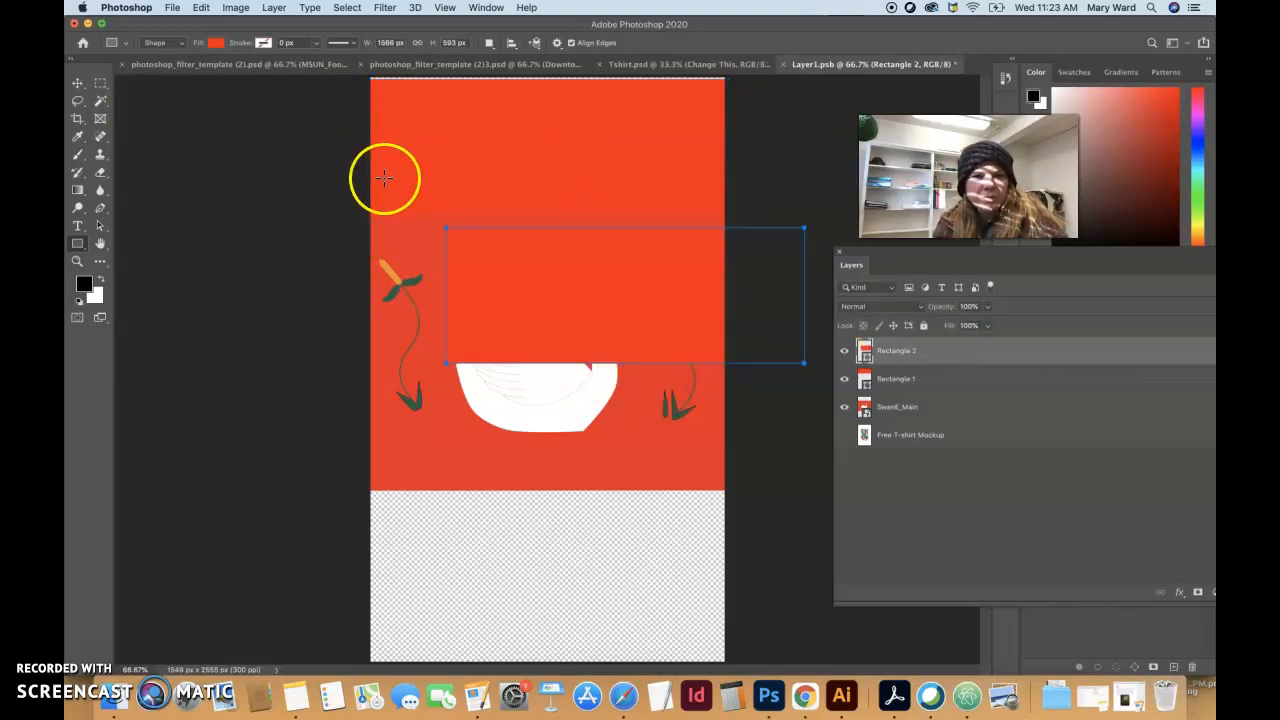
click(78, 85)
drag(546, 283, 475, 590)
Stretch the lower rectangle upward to the bottom edge of the swan artwork and dismiss the path transform warning.
key(super+t)
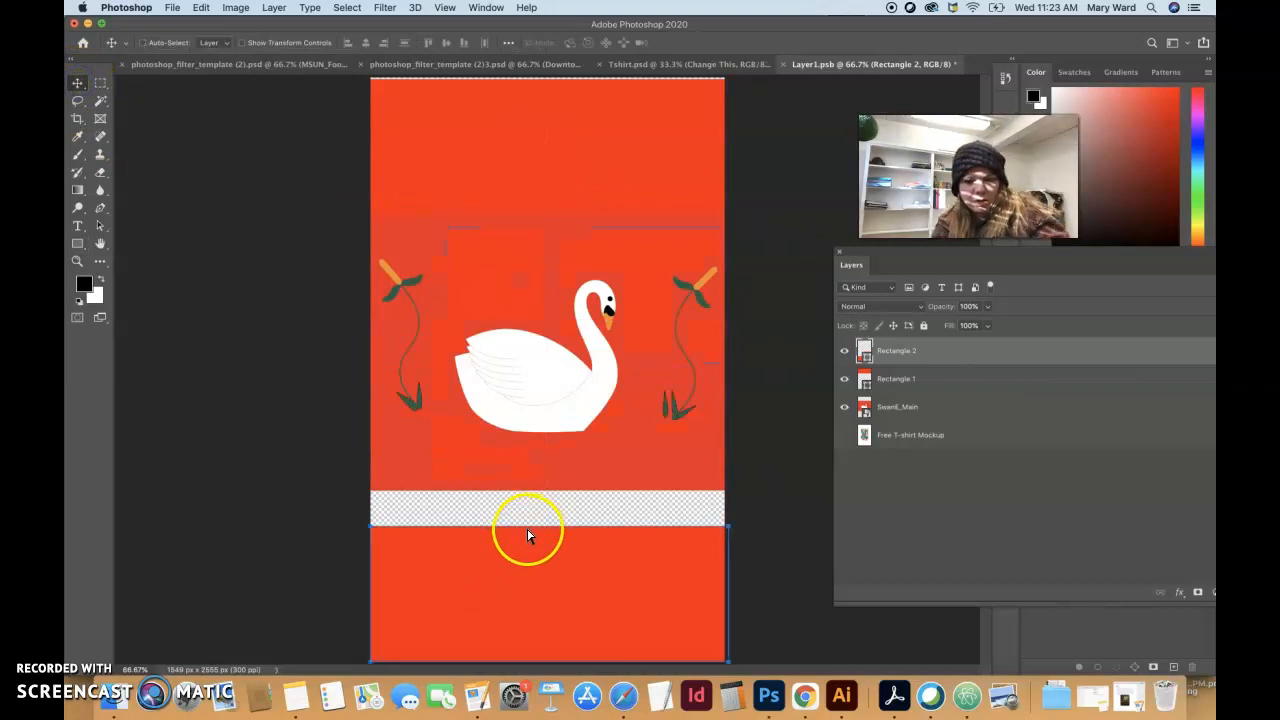
drag(551, 525, 549, 492)
click(570, 118)
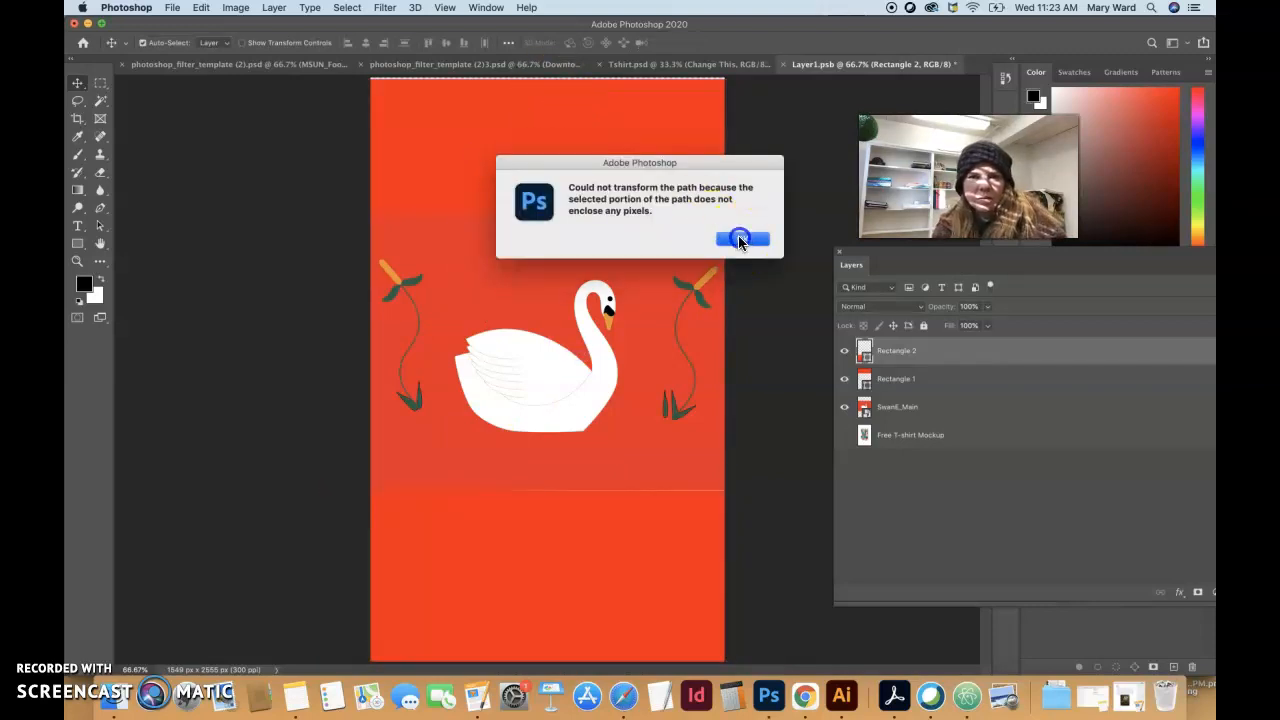
click(740, 240)
Clear the marquee selection and nudge the upper and lower rectangles to close the gaps around the artwork.
click(560, 106)
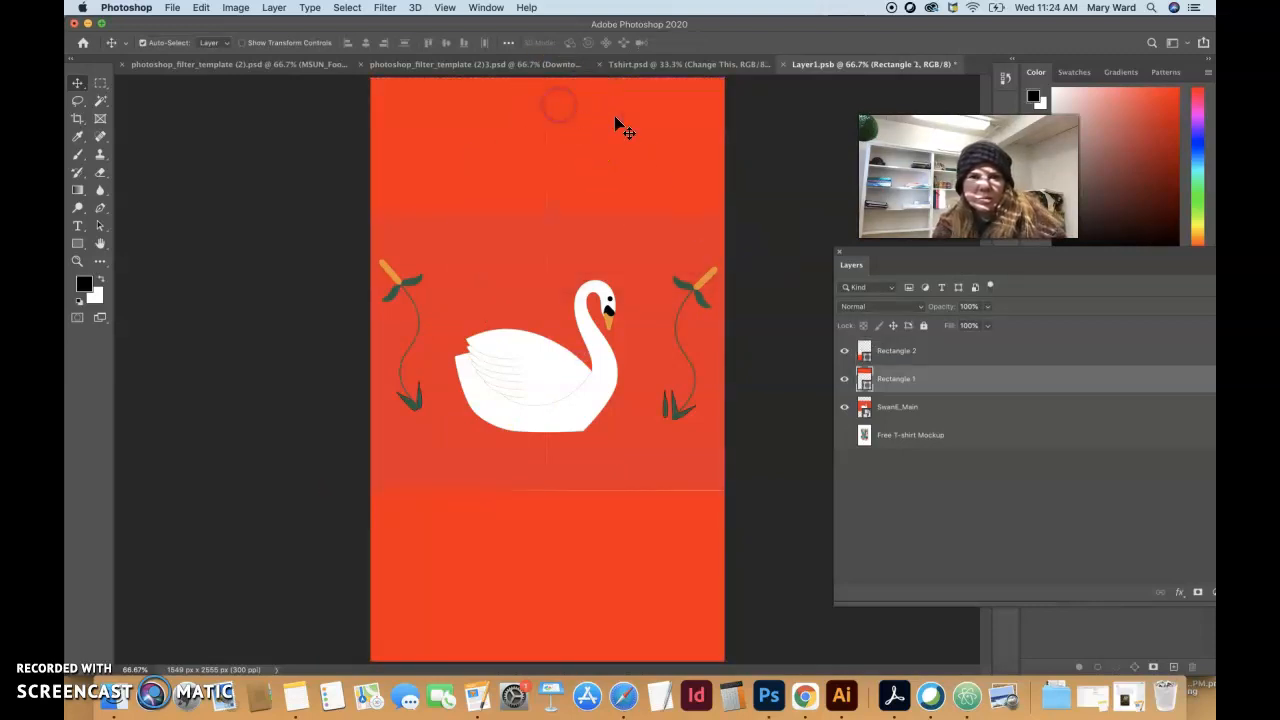
click(757, 188)
click(603, 537)
drag(594, 549, 594, 545)
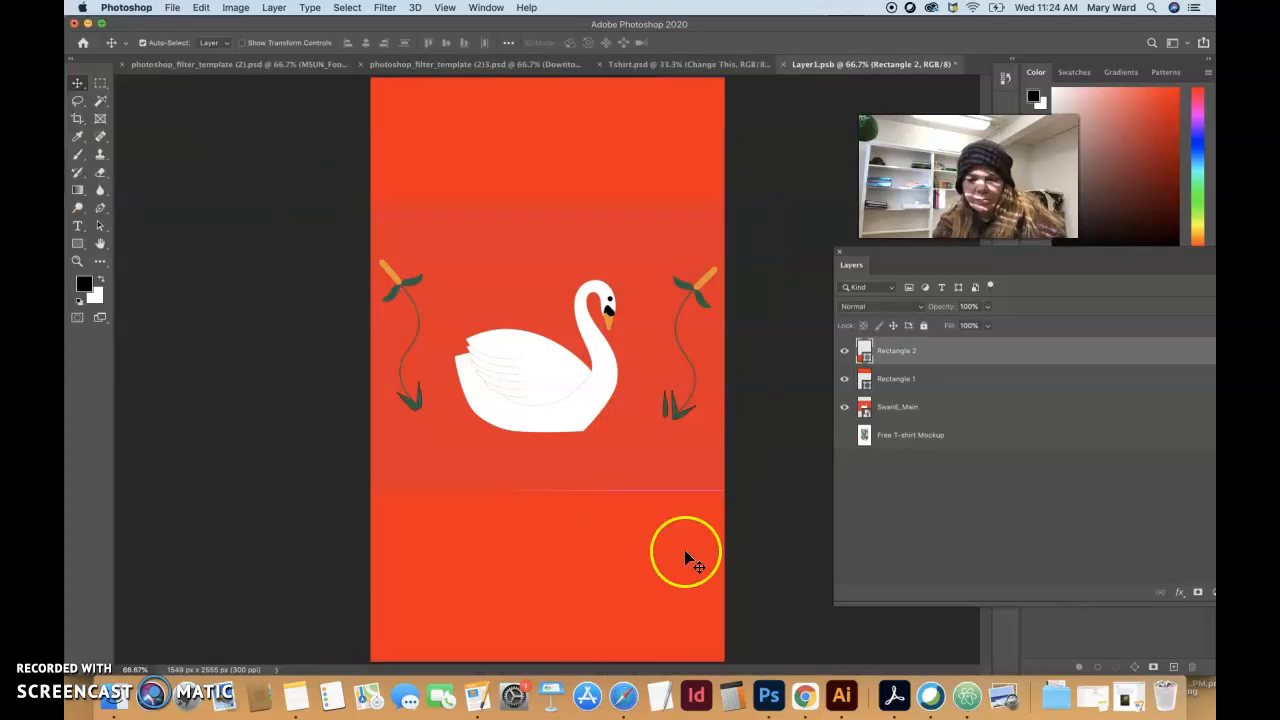
click(789, 589)
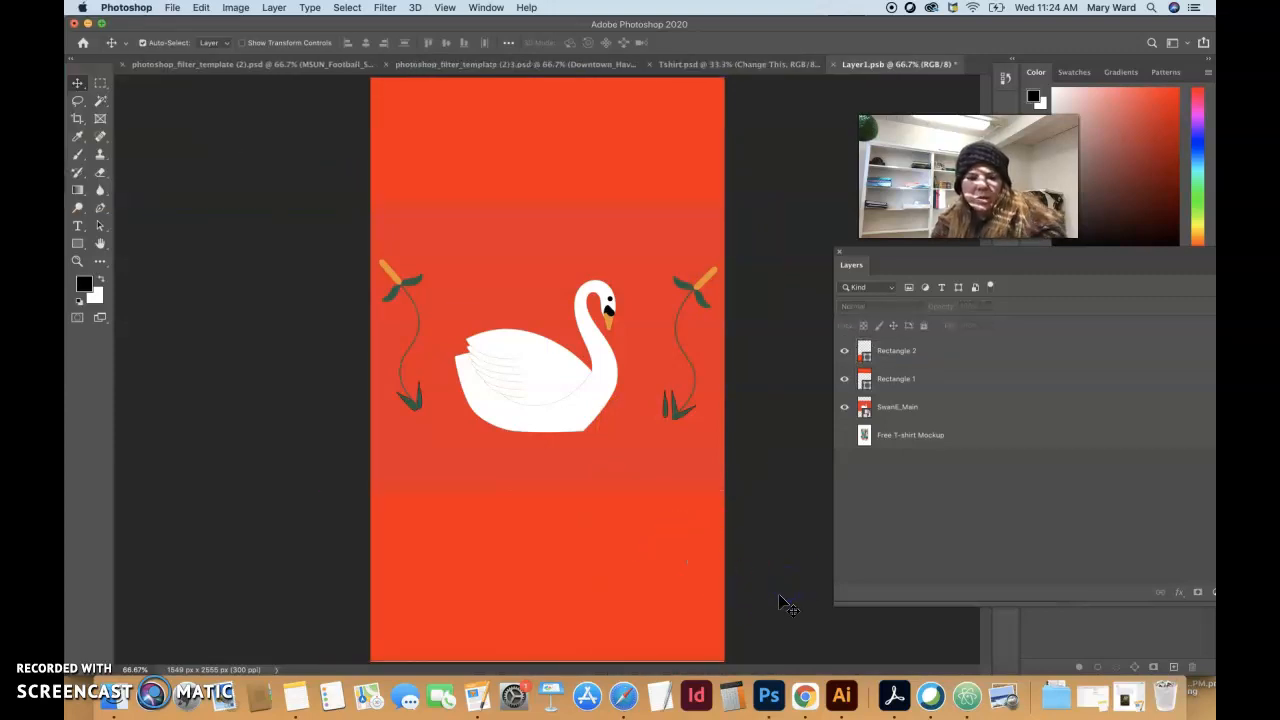
Save Layer1.psb, check the design on the shirt in Tshirt.psd, and return to the smart object's contents.
key(super+s)
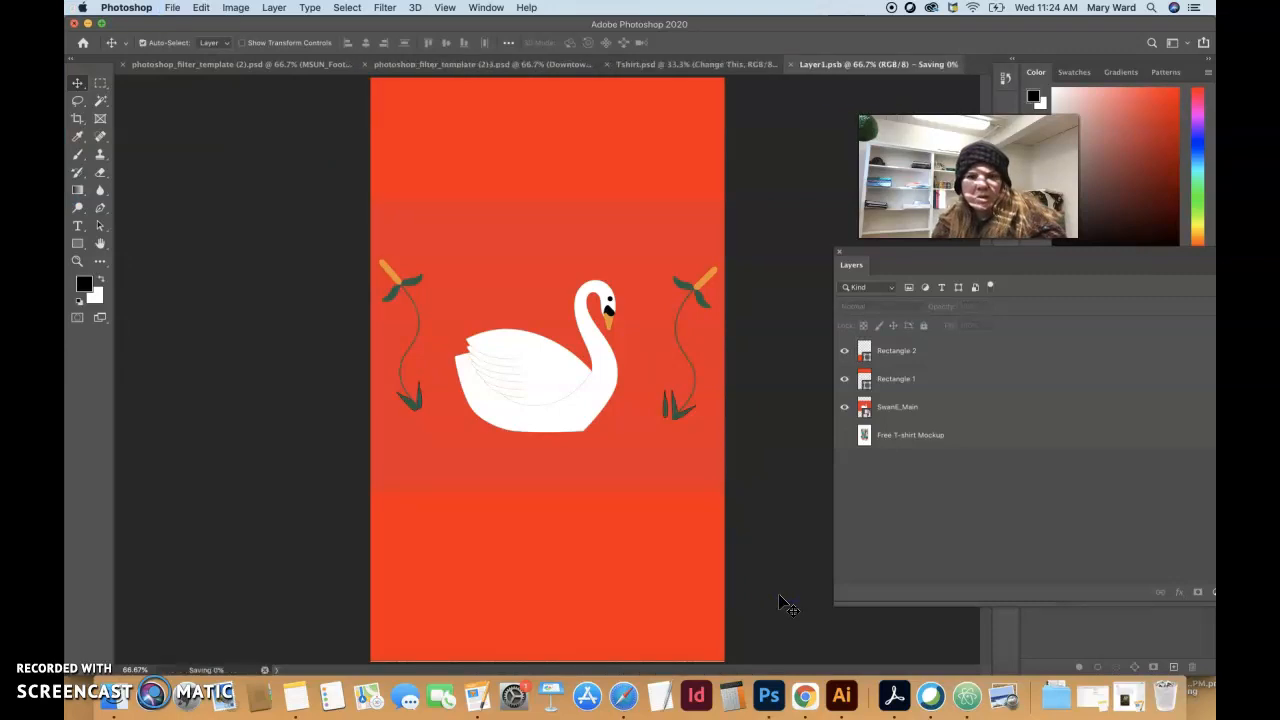
click(692, 64)
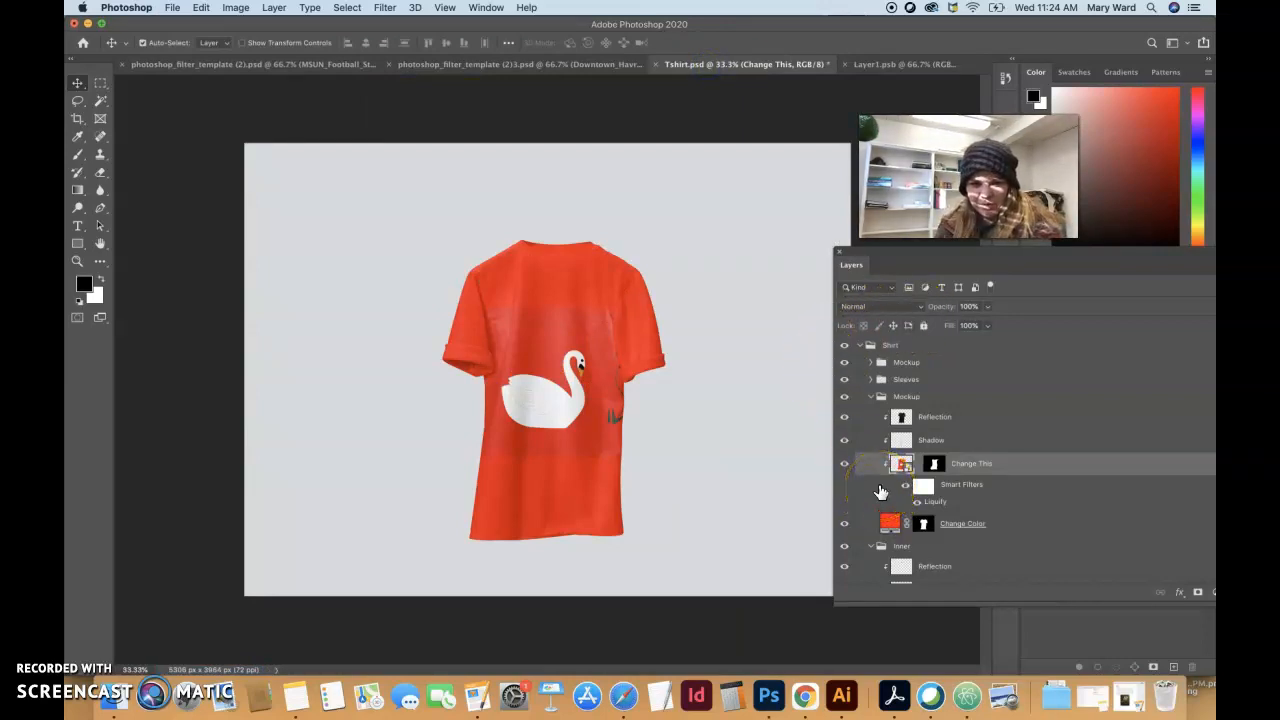
click(886, 64)
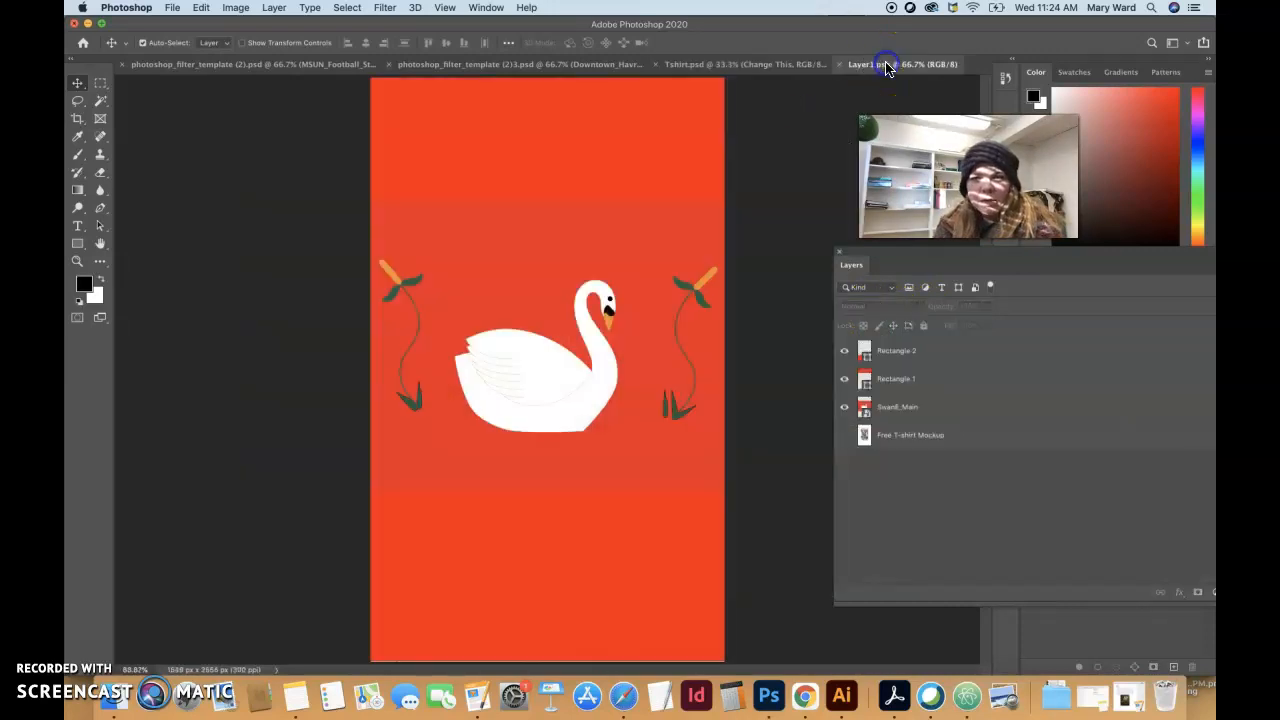
Scale the SwanE_Main artwork down to about 33% width and 34% height.
click(704, 296)
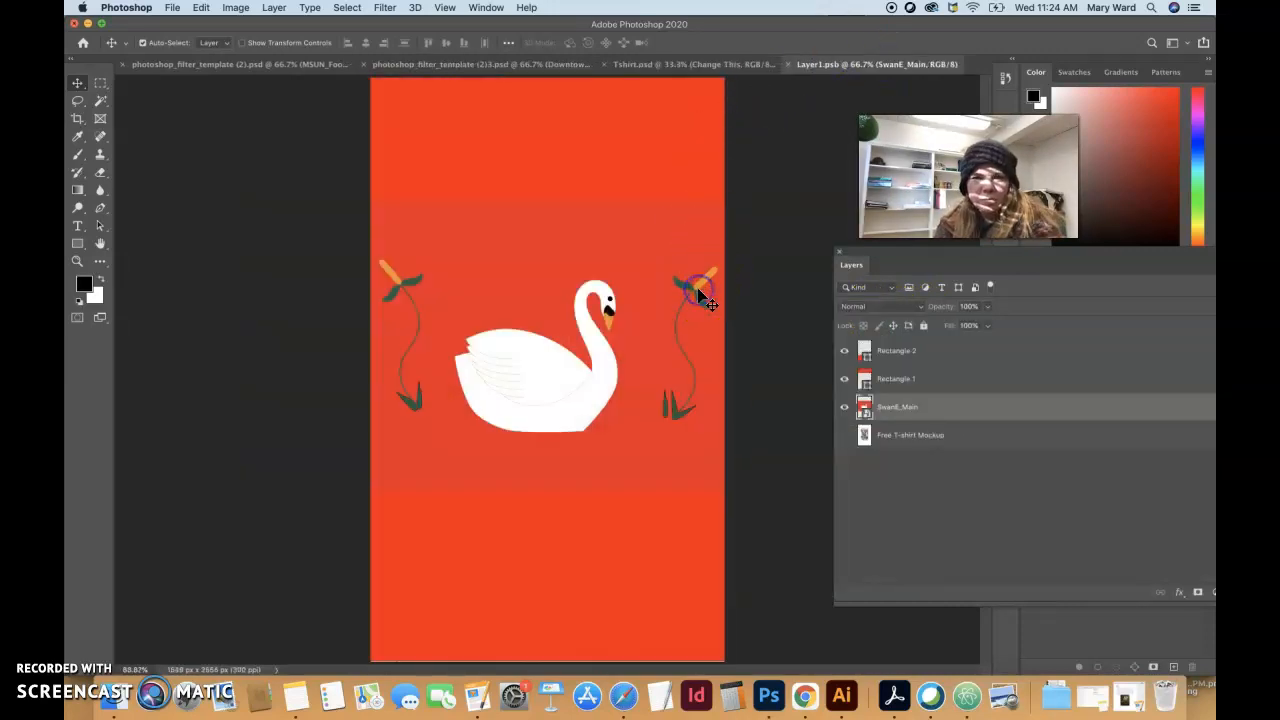
key(super+t)
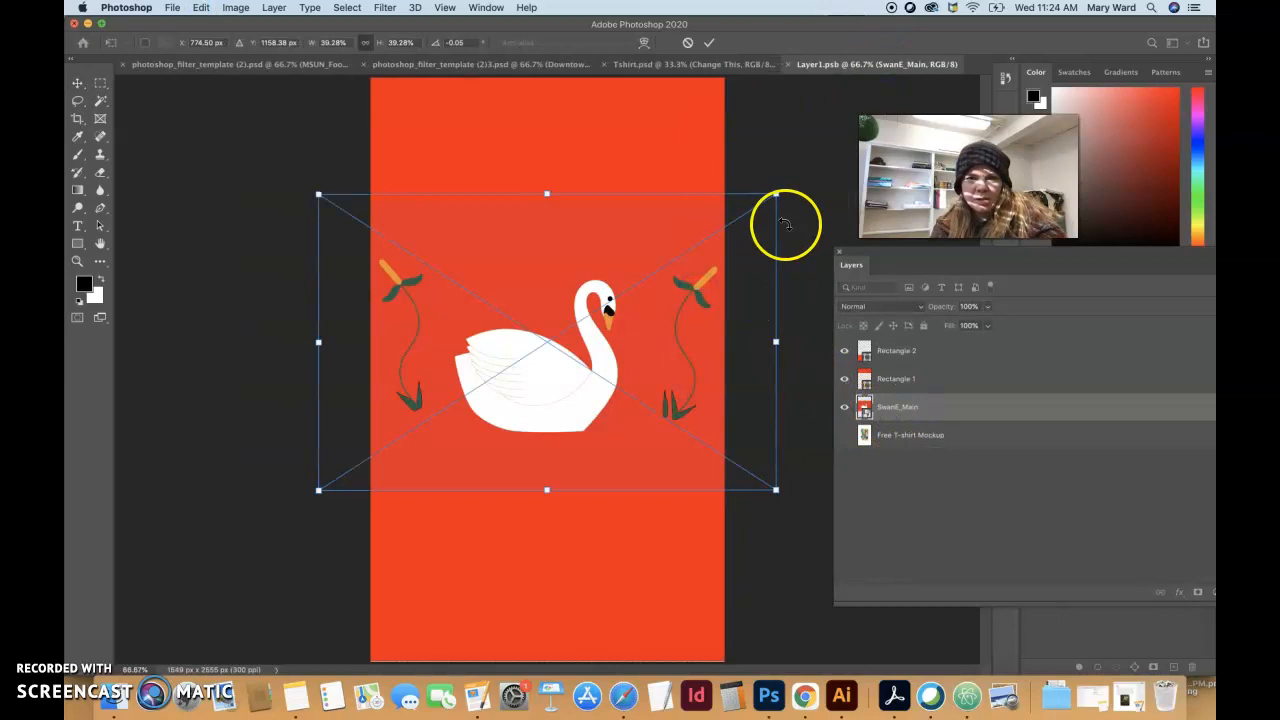
drag(777, 192, 702, 236)
mouse_move(637, 311)
mouse_down()
mouse_move(656, 306)
mouse_move(645, 311)
mouse_up()
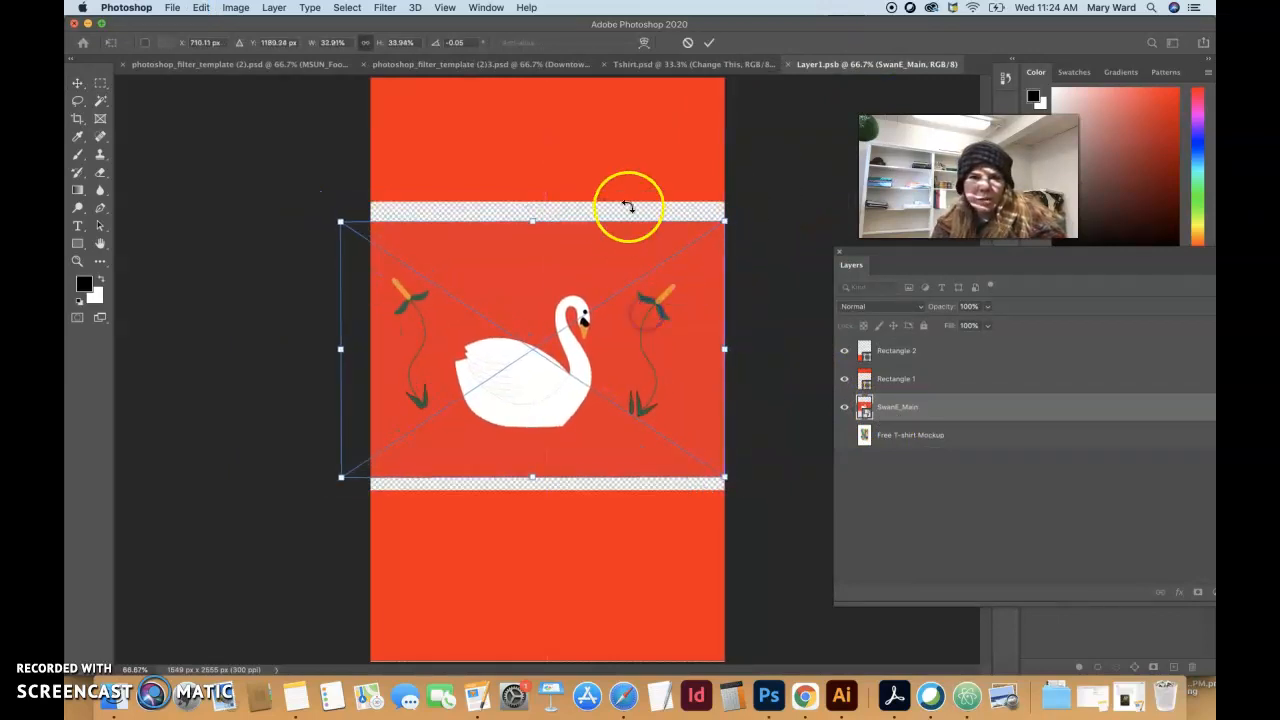
Stretch Rectangle 1 down to the bottom edge so it covers the whole canvas.
click(897, 378)
key(super+t)
drag(549, 202, 565, 660)
click(928, 337)
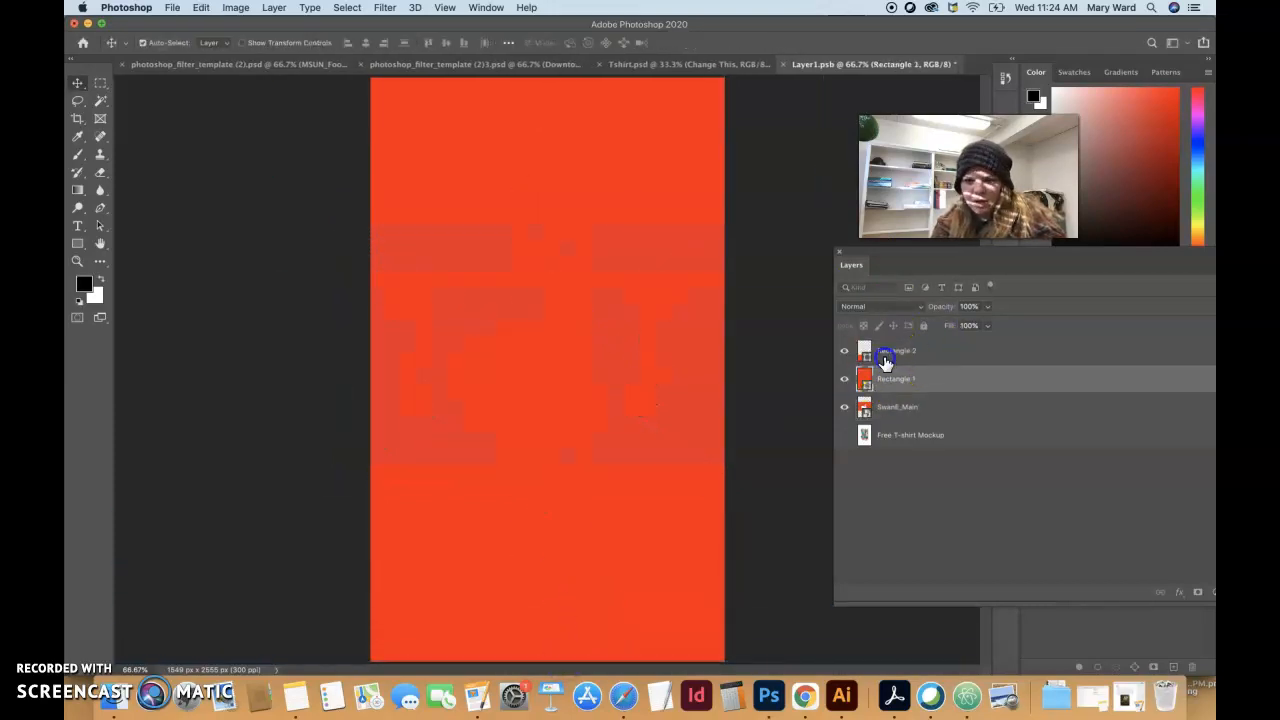
Delete the Rectangle 2 and Free T-shirt Mockup layers.
click(889, 355)
key(Delete)
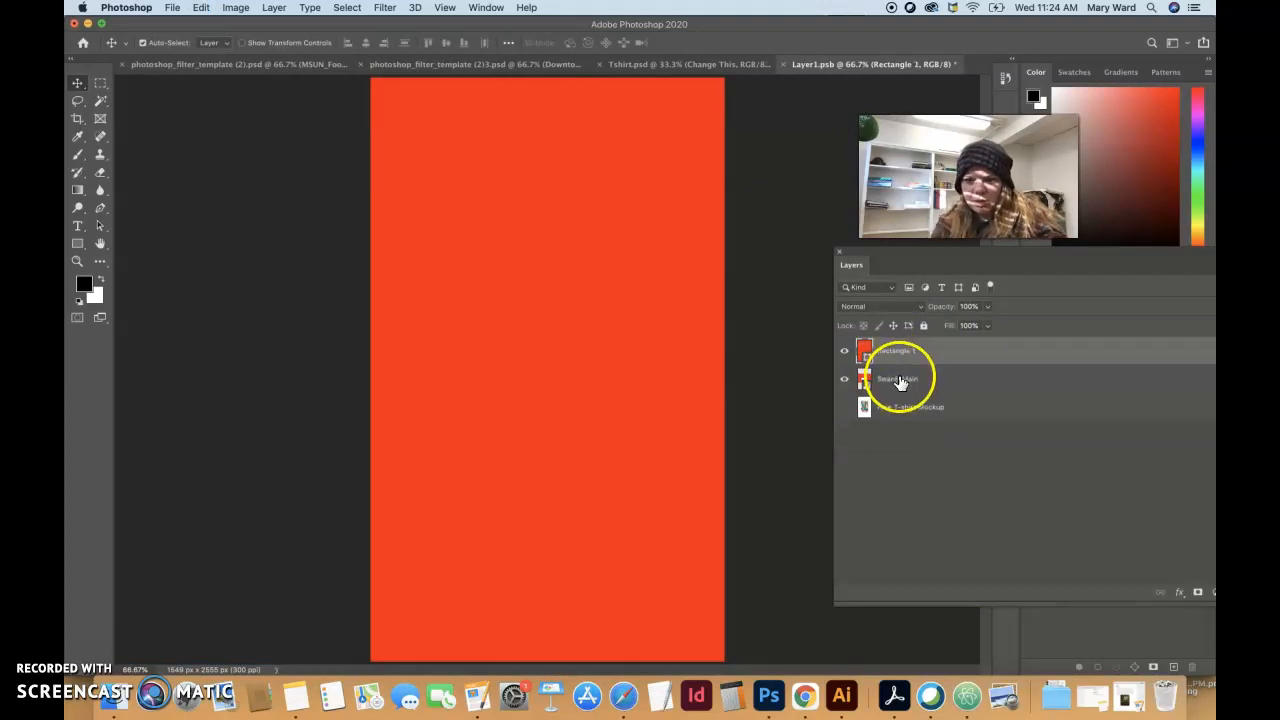
click(901, 409)
key(Delete)
Move the SwanE_Main layer above Rectangle 1 and centre the swan artwork horizontally on the canvas.
click(844, 379)
drag(850, 385, 917, 343)
click(535, 402)
drag(535, 402, 547, 403)
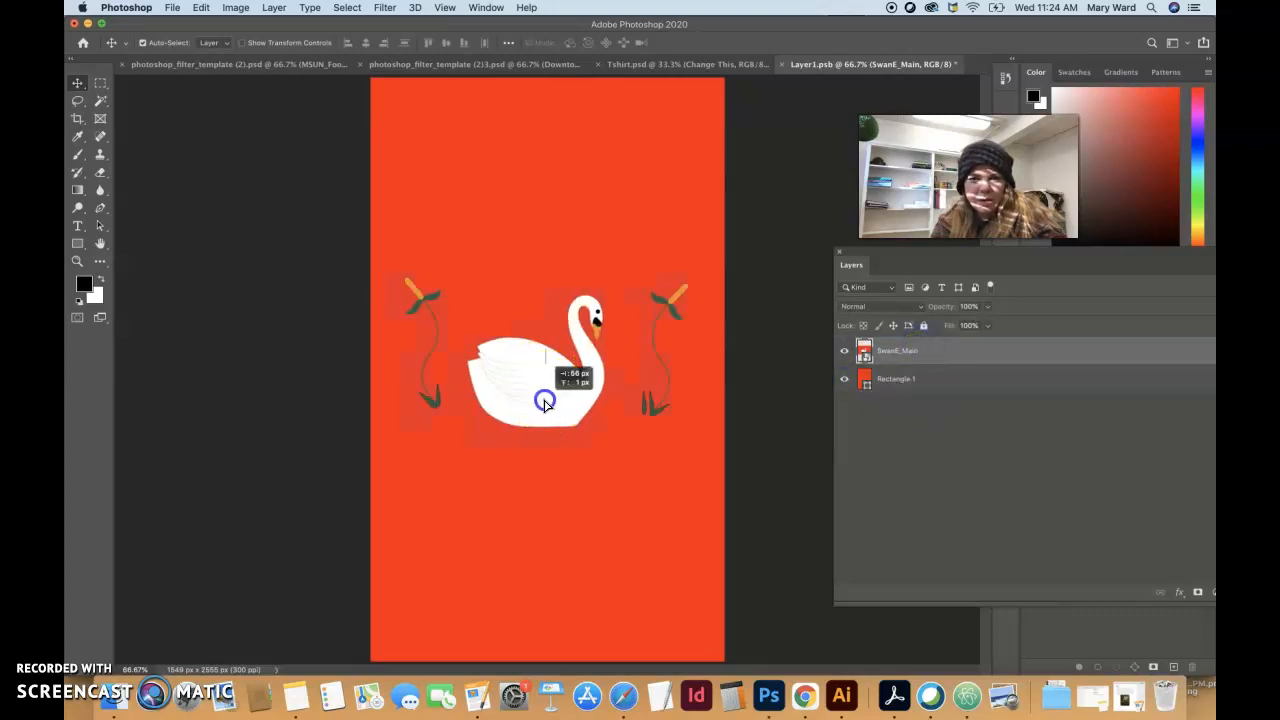
Save Layer1.psb and return to Tshirt.psd to view the updated shirt.
key(super+s)
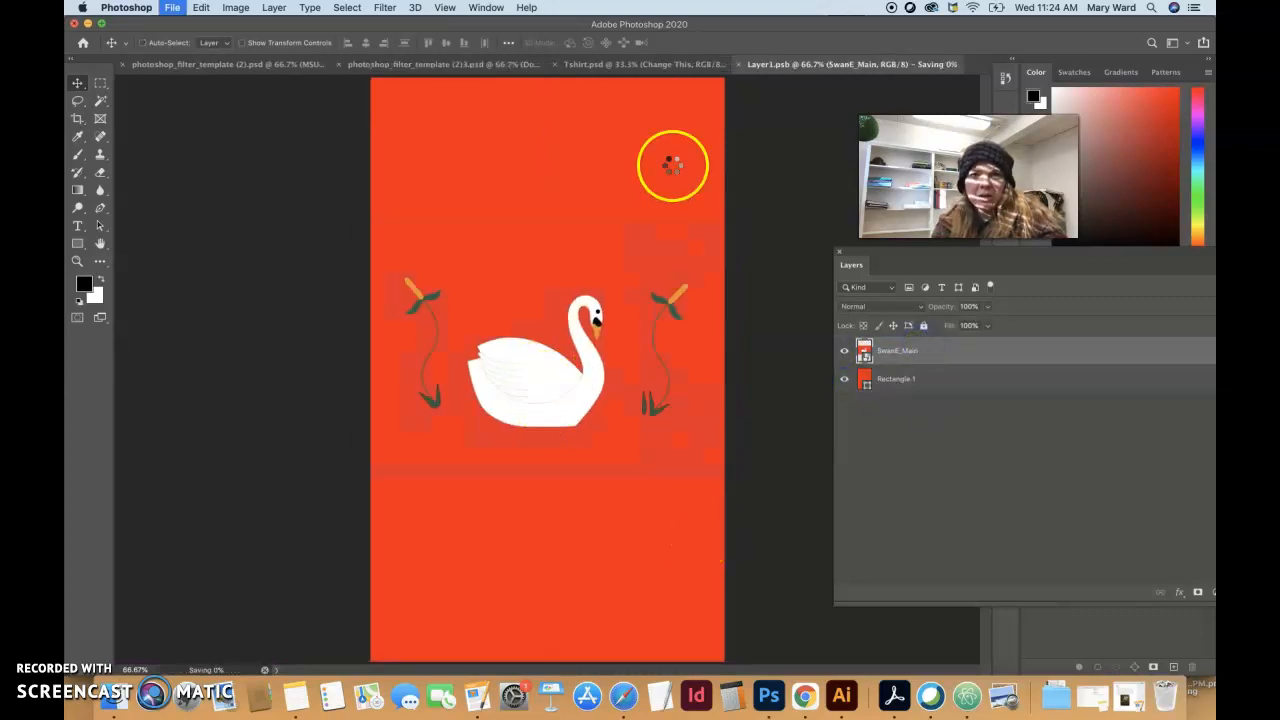
click(617, 64)
click(663, 75)
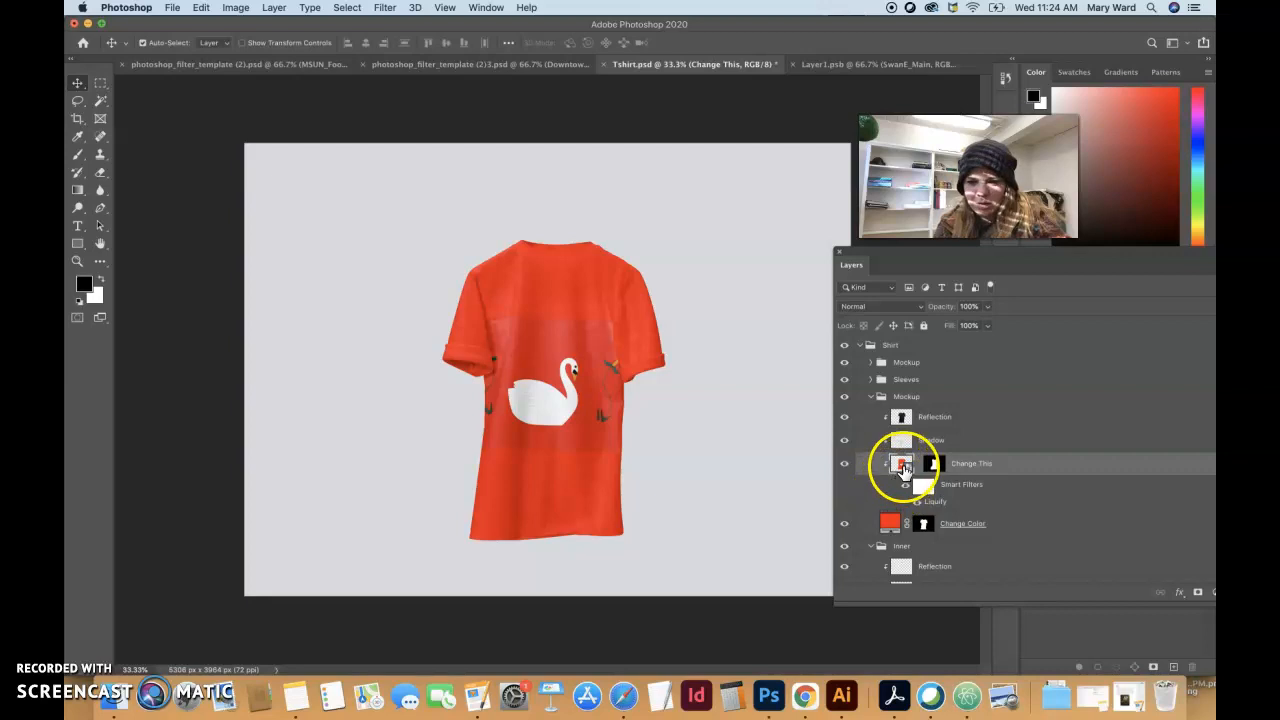
Reopen the Change This smart object's contents and compare the swan artwork's placement with the shirt in Tshirt.psd.
double_click(902, 464)
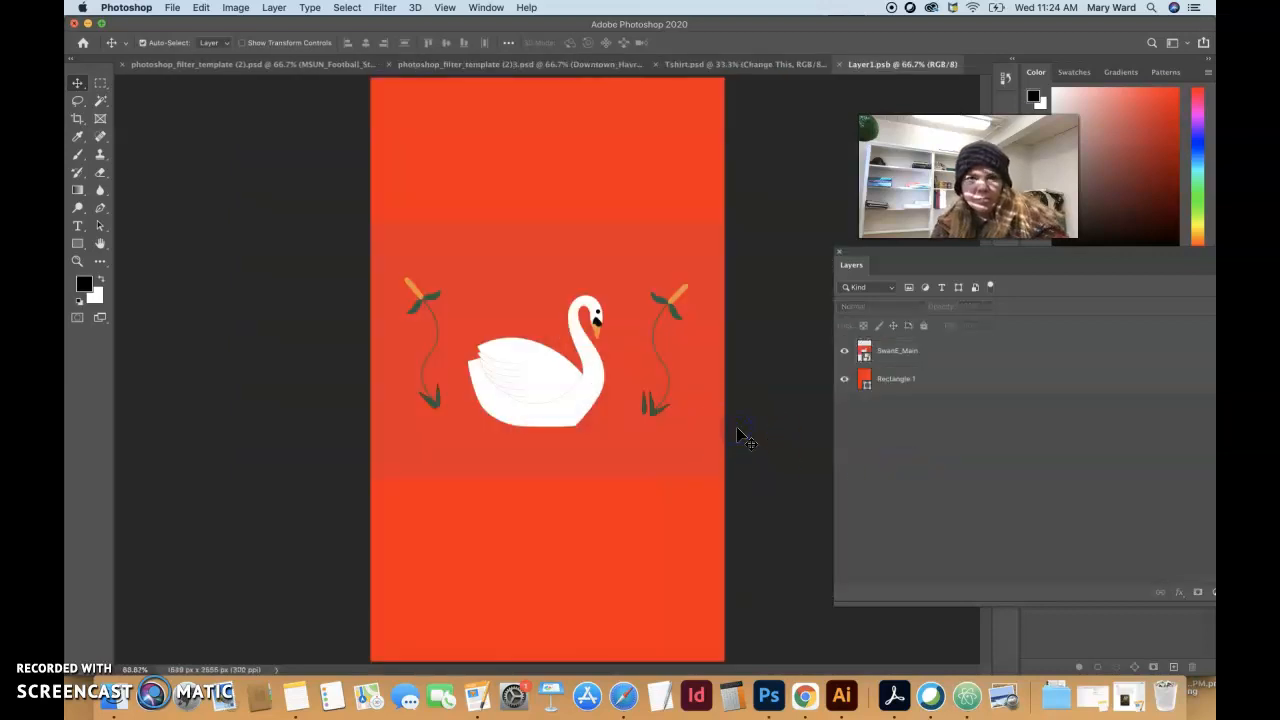
click(696, 65)
drag(529, 378, 554, 389)
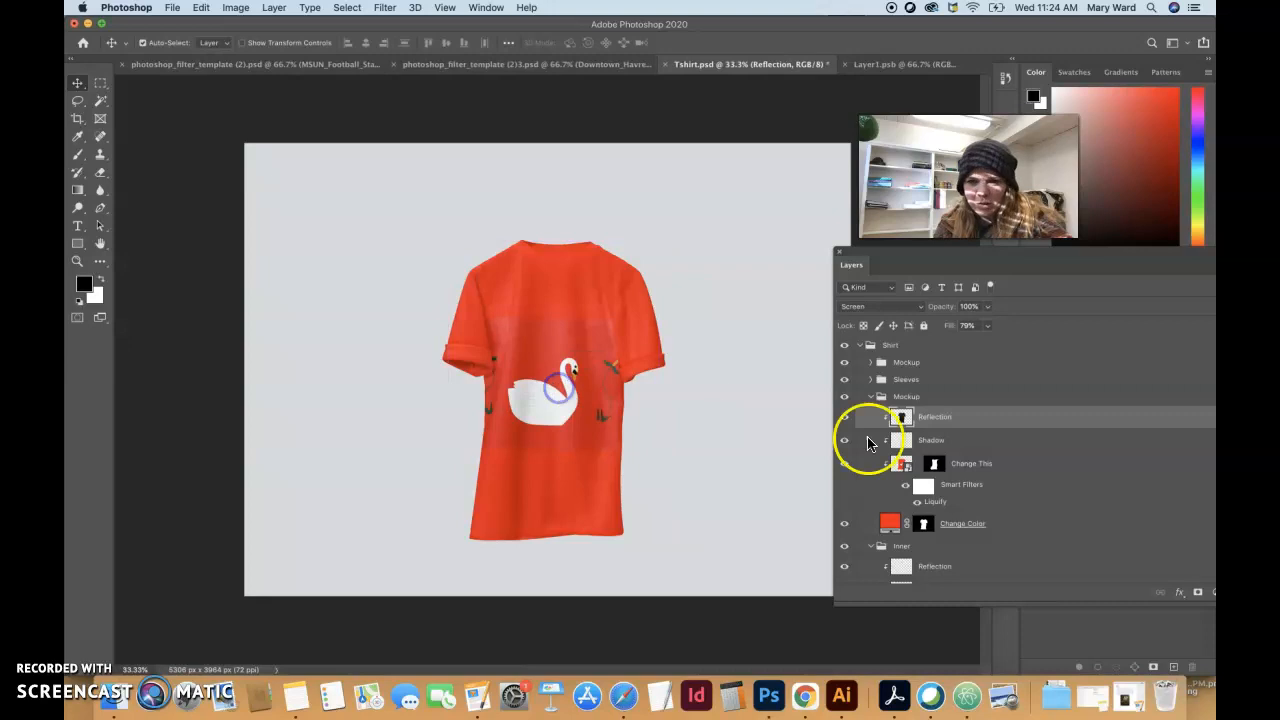
click(966, 463)
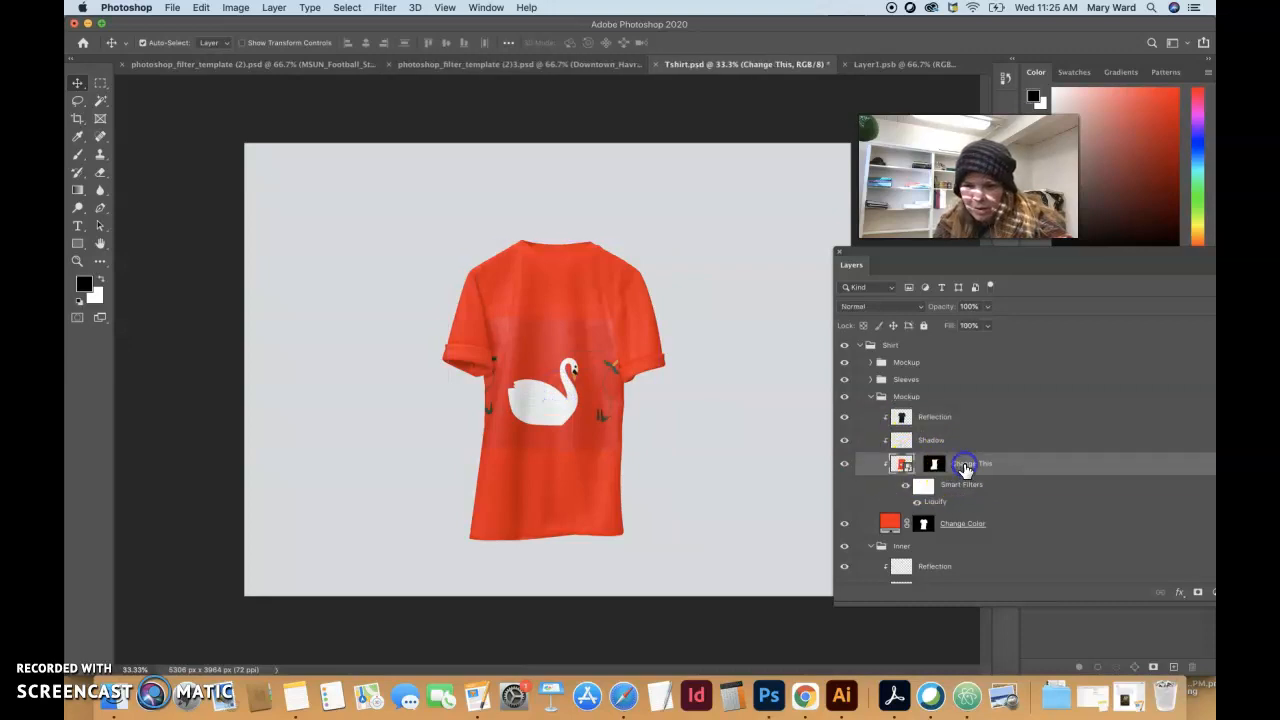
double_click(900, 466)
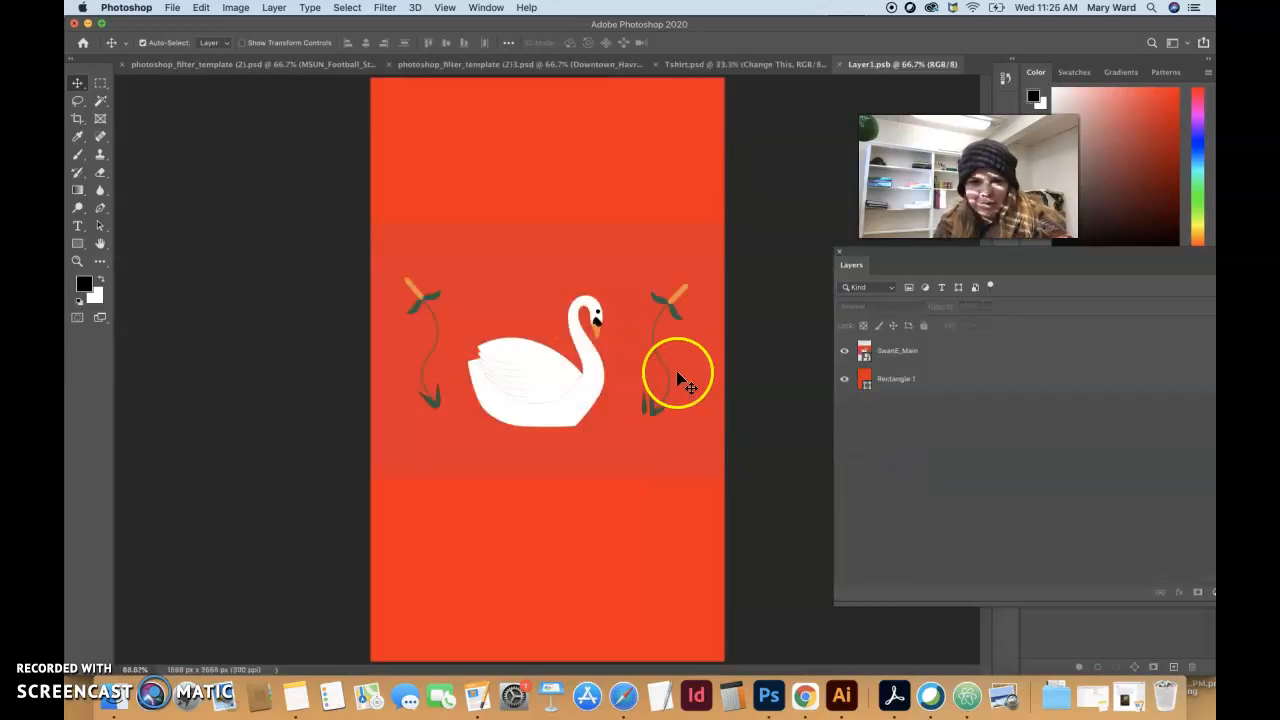
click(683, 66)
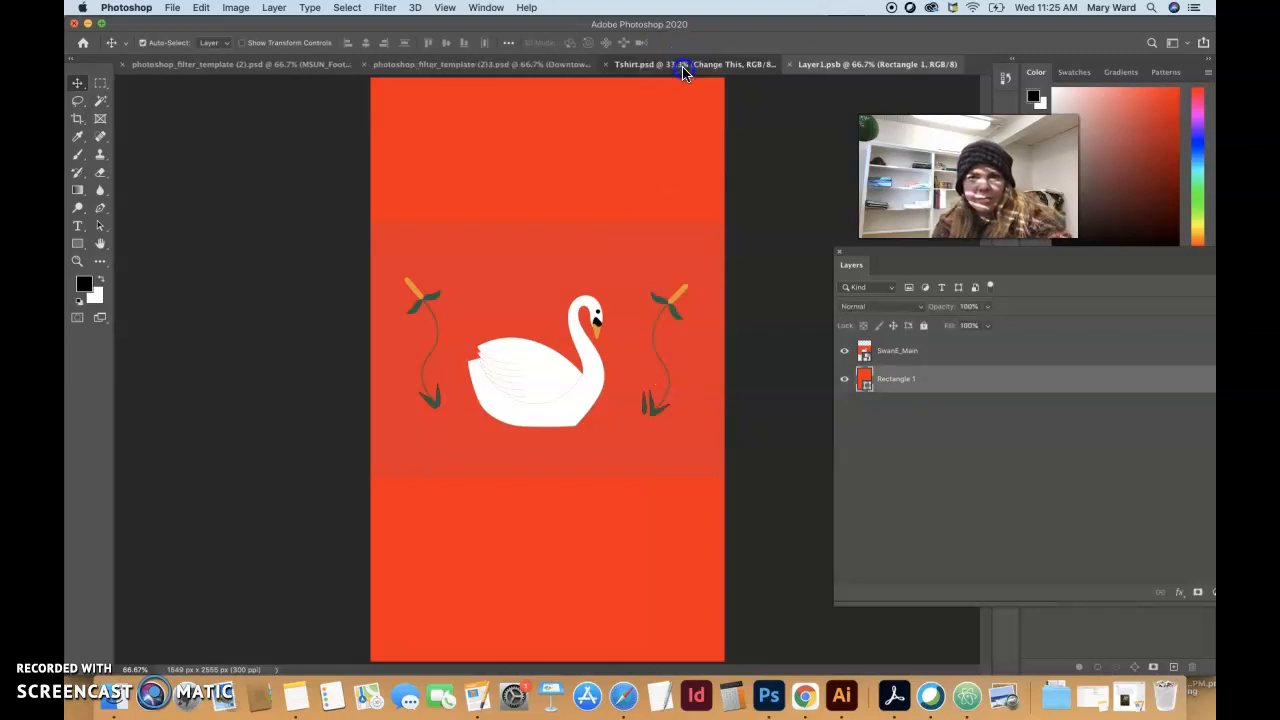
Scale the SwanE_Main artwork in Layer1.psb down to about 29% and centre it horizontally on the red background.
click(880, 66)
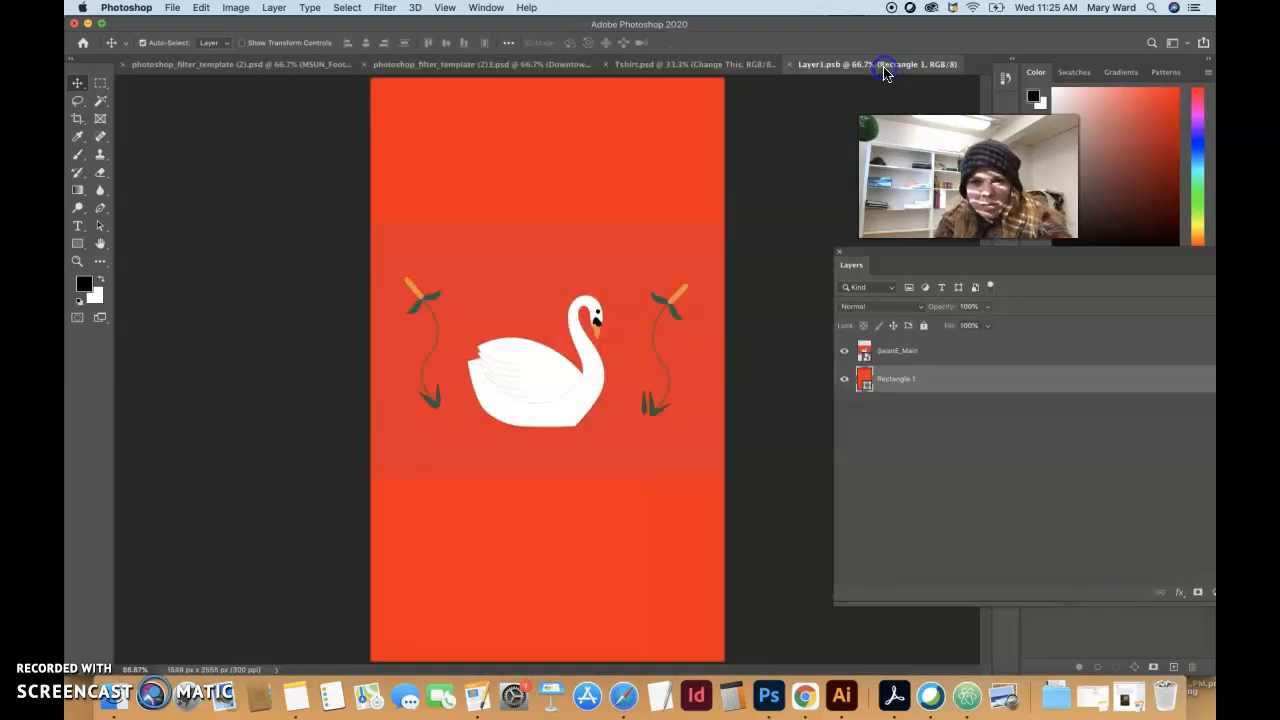
key(super+t)
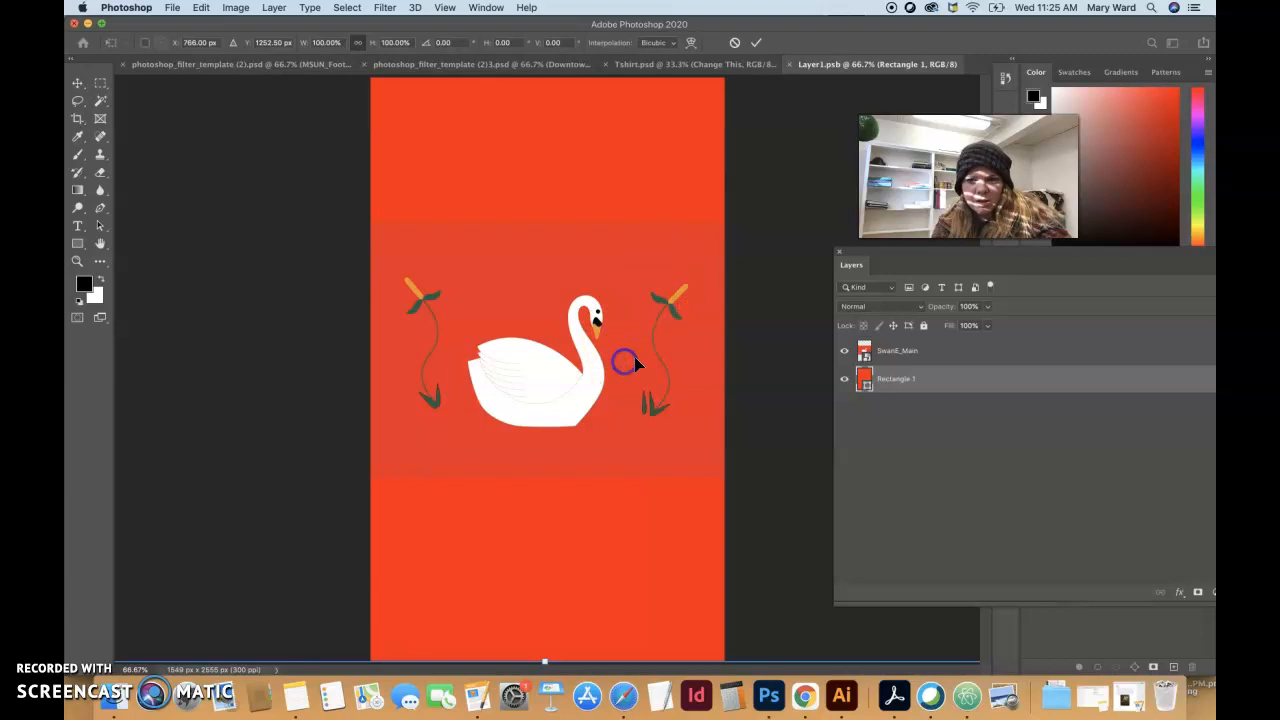
click(917, 354)
key(super+t)
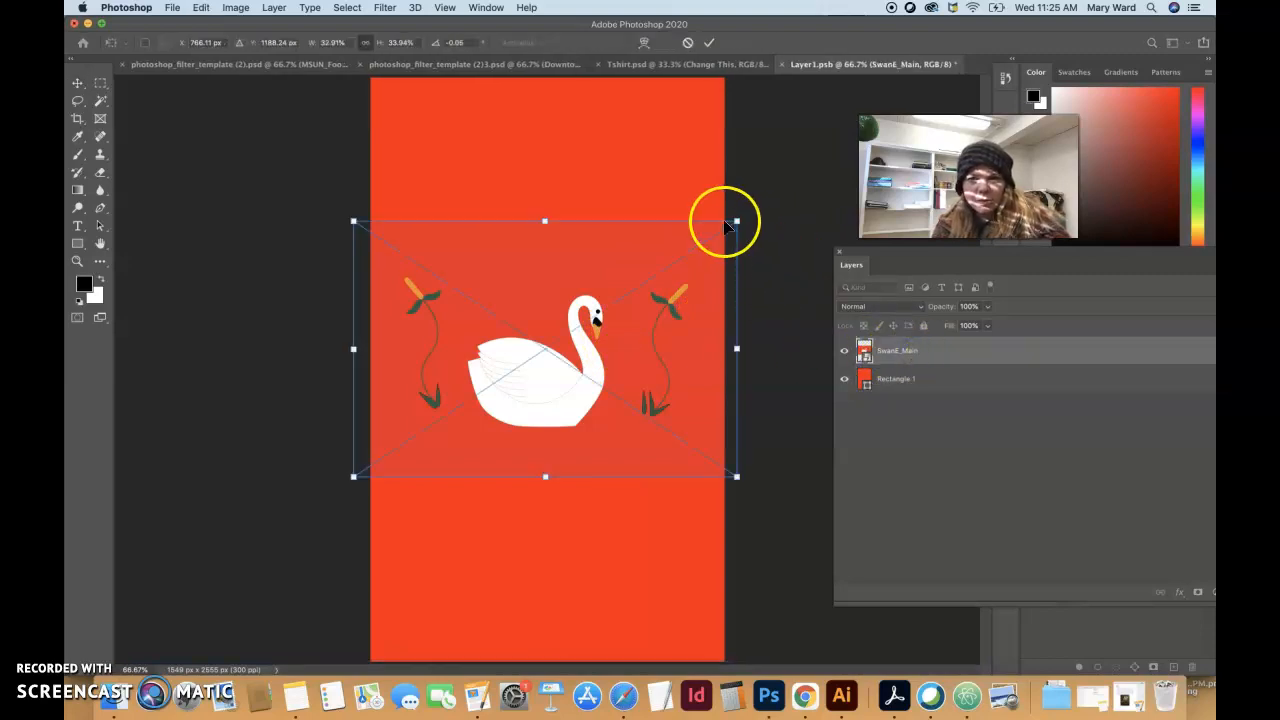
drag(736, 221, 695, 254)
drag(580, 372, 603, 373)
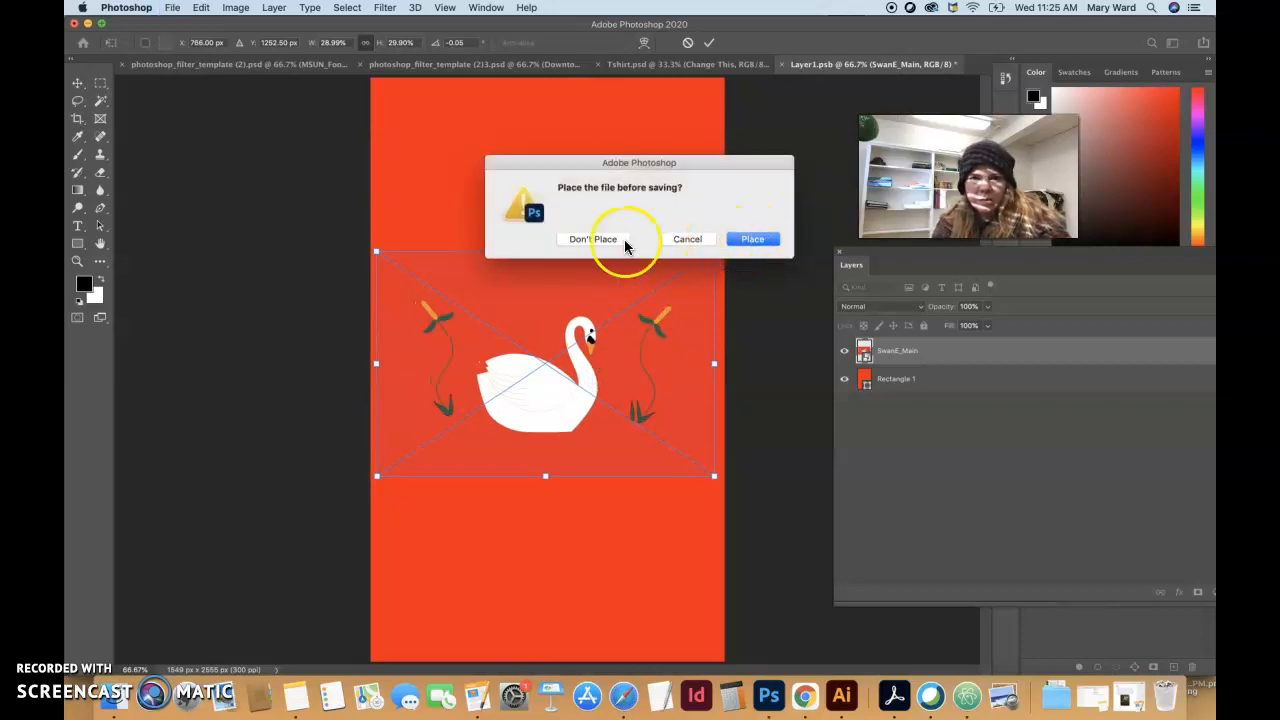
Place the resized artwork, save Layer1.psb, and return to Tshirt.psd to view the shirt with no layer selected.
click(701, 243)
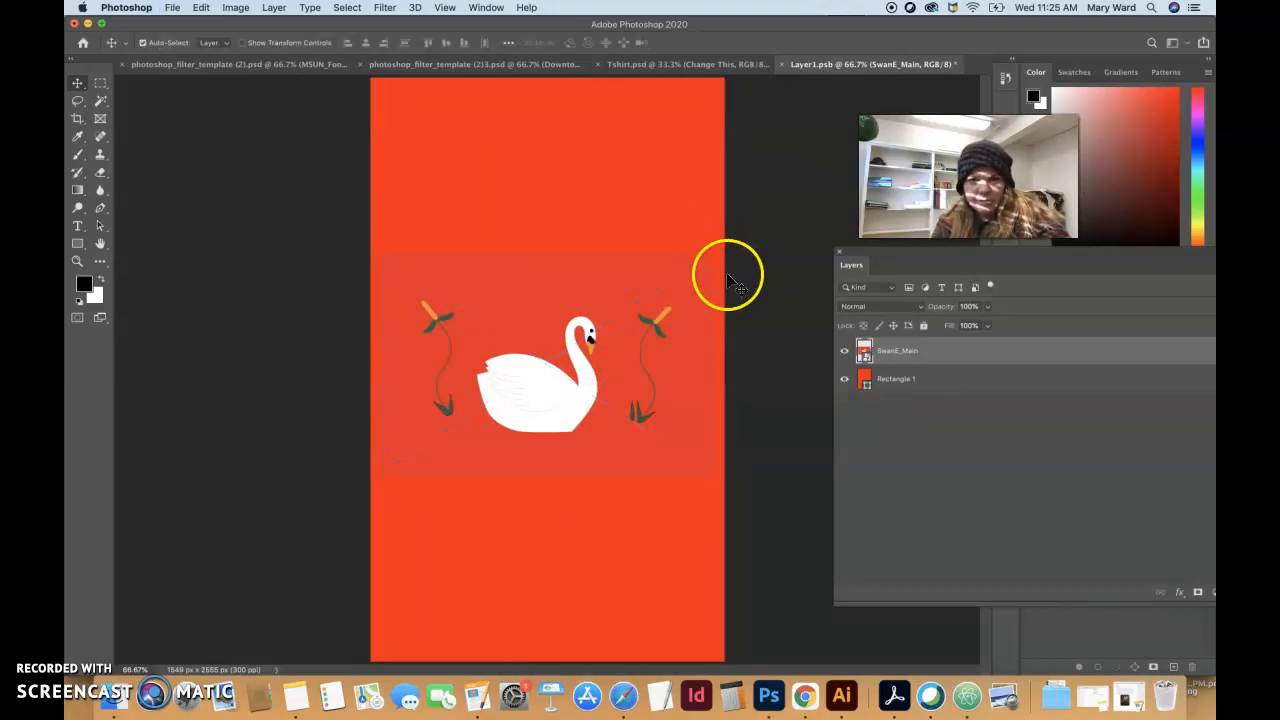
click(656, 65)
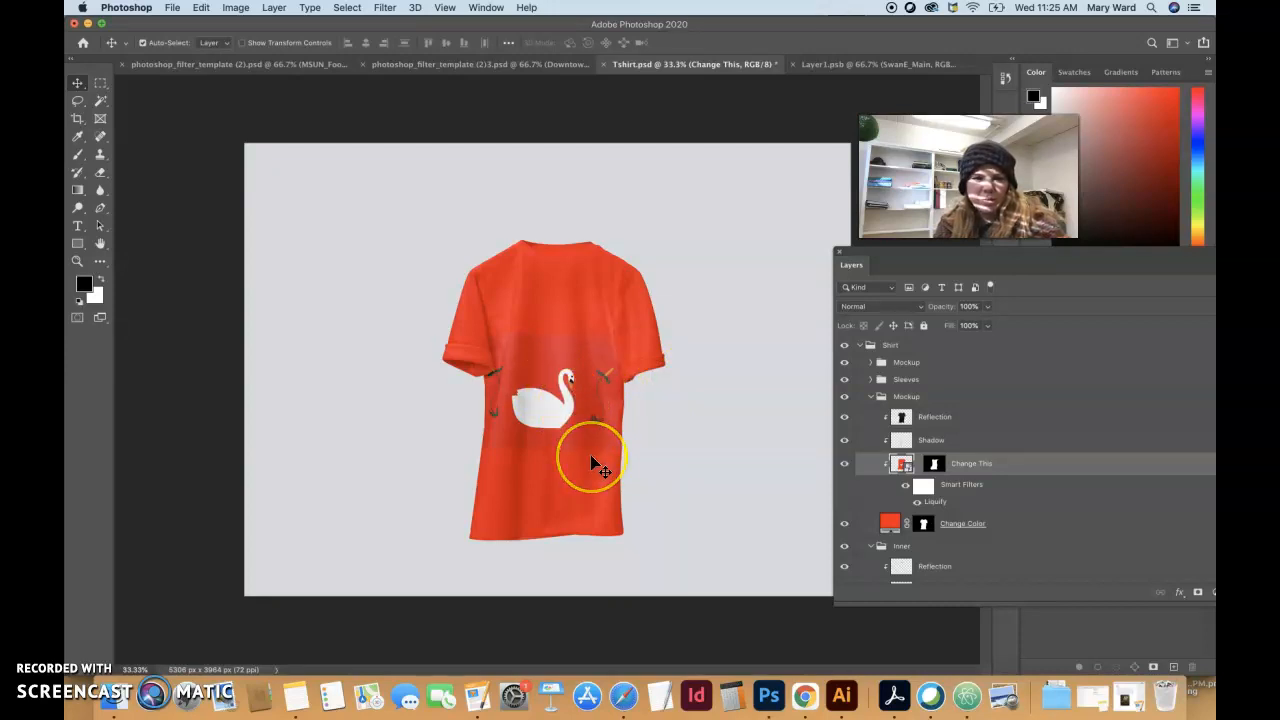
drag(900, 260, 773, 226)
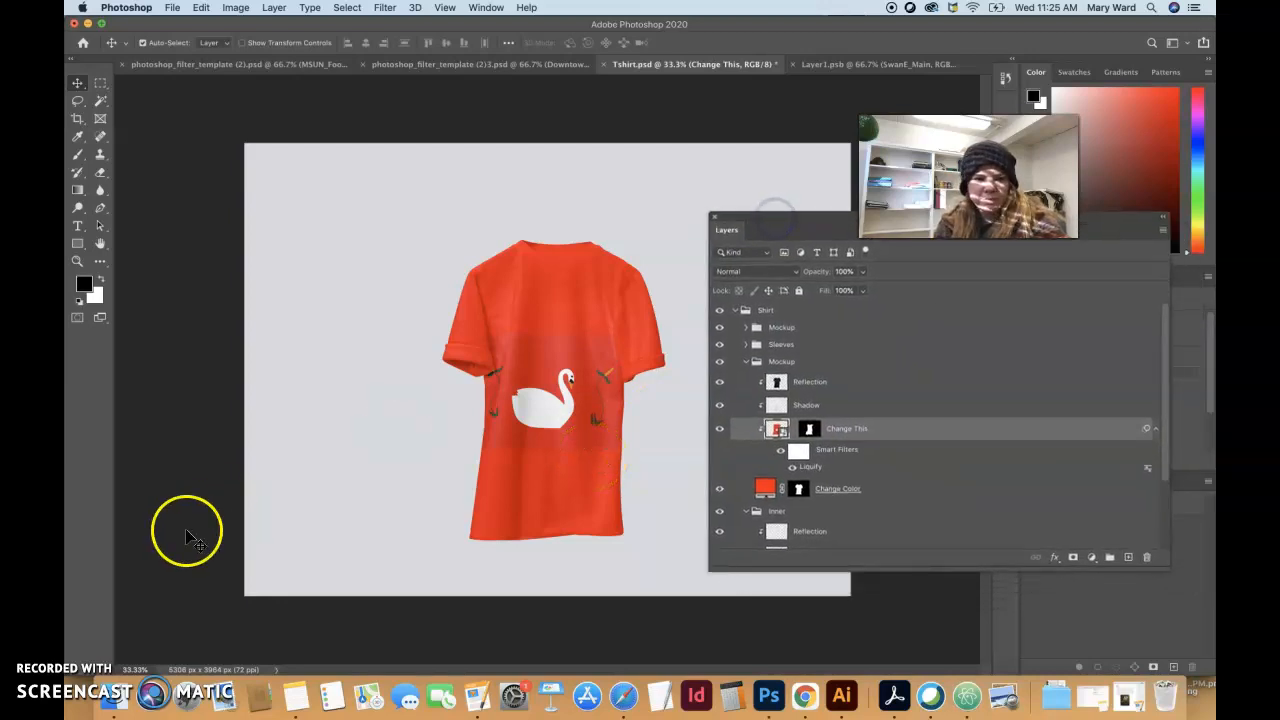
click(634, 127)
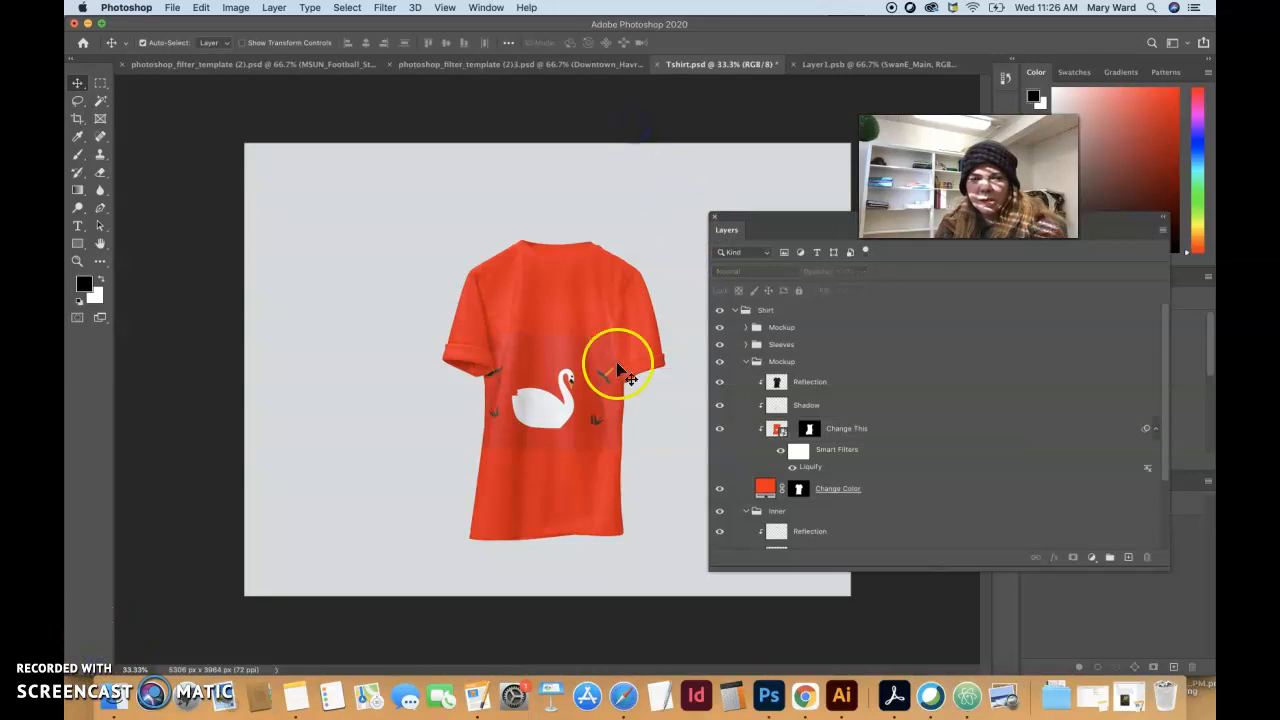
click(174, 8)
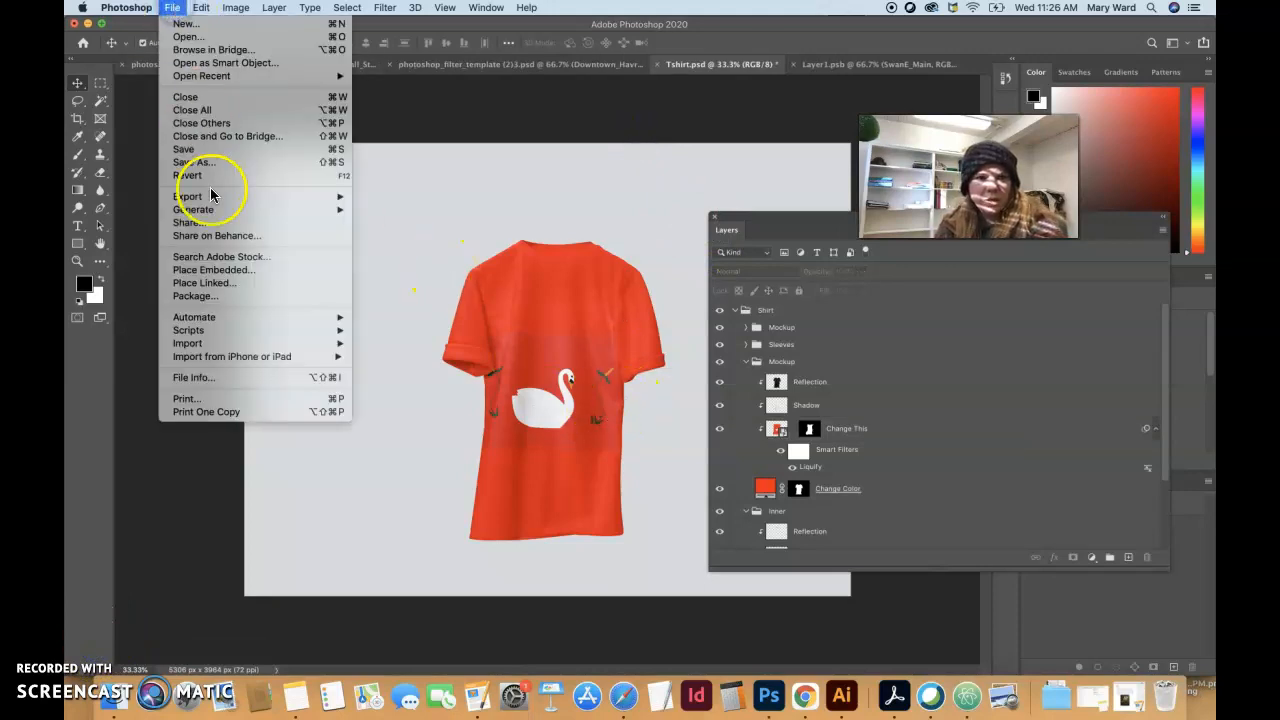
mouse_move(208, 197)
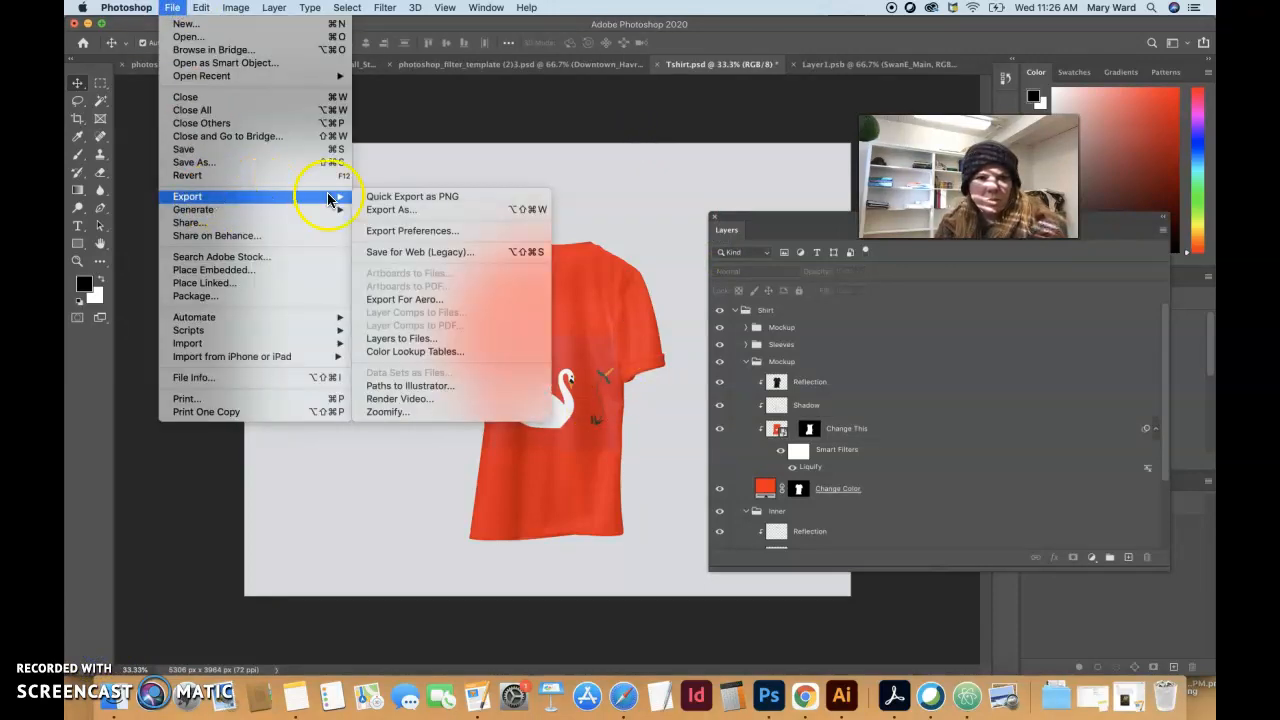
click(414, 208)
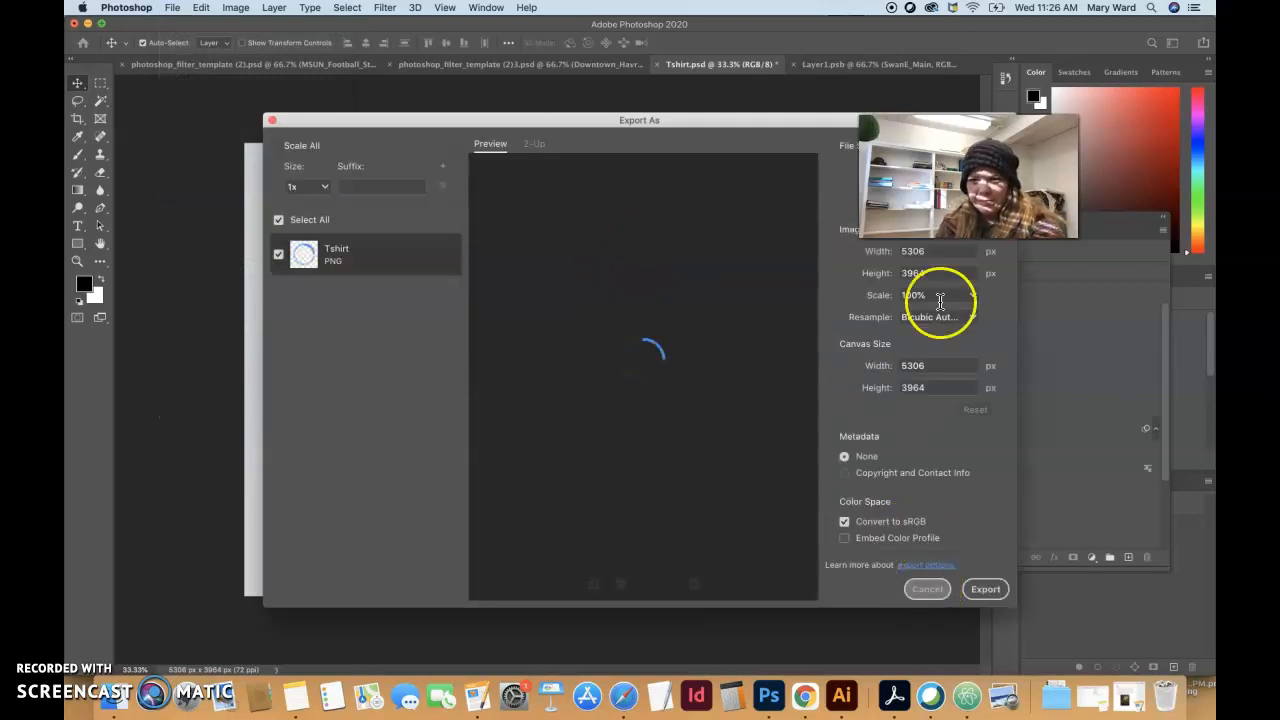
click(929, 590)
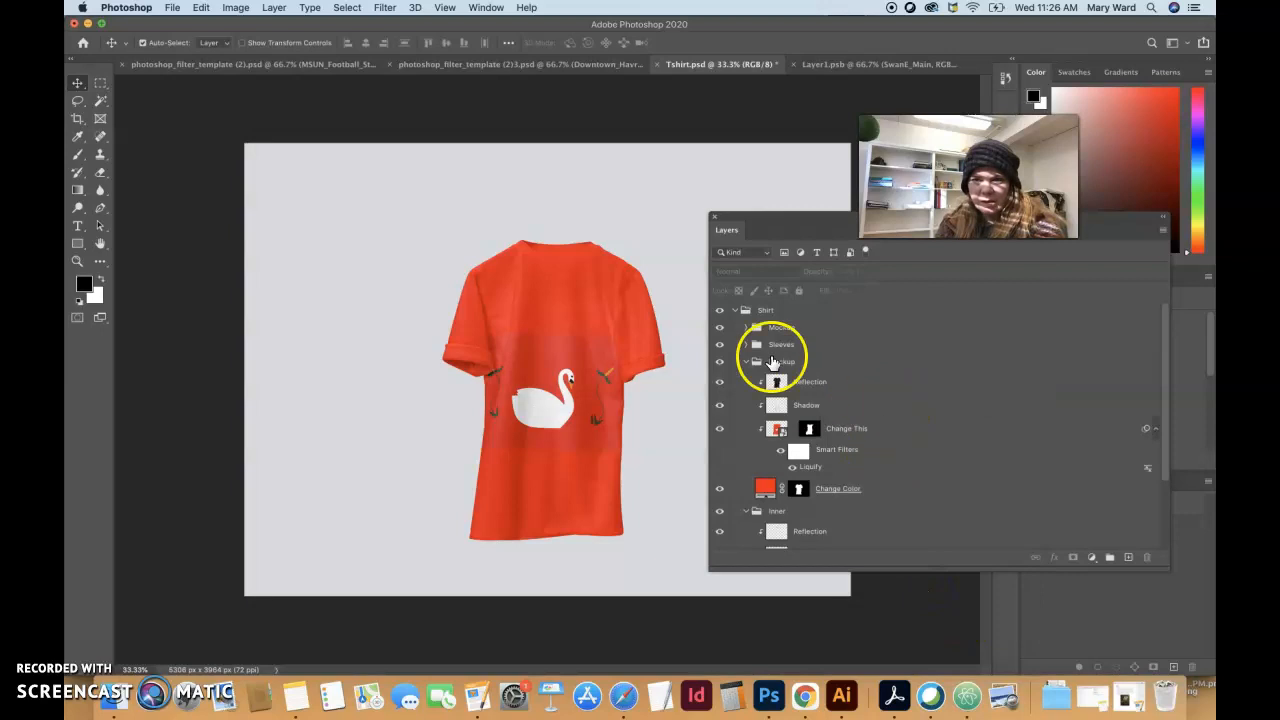
Save a JPEG copy of the shirt mockup as Tshirt.jpg on the Desktop at maximum quality 12.
click(172, 8)
mouse_move(185, 196)
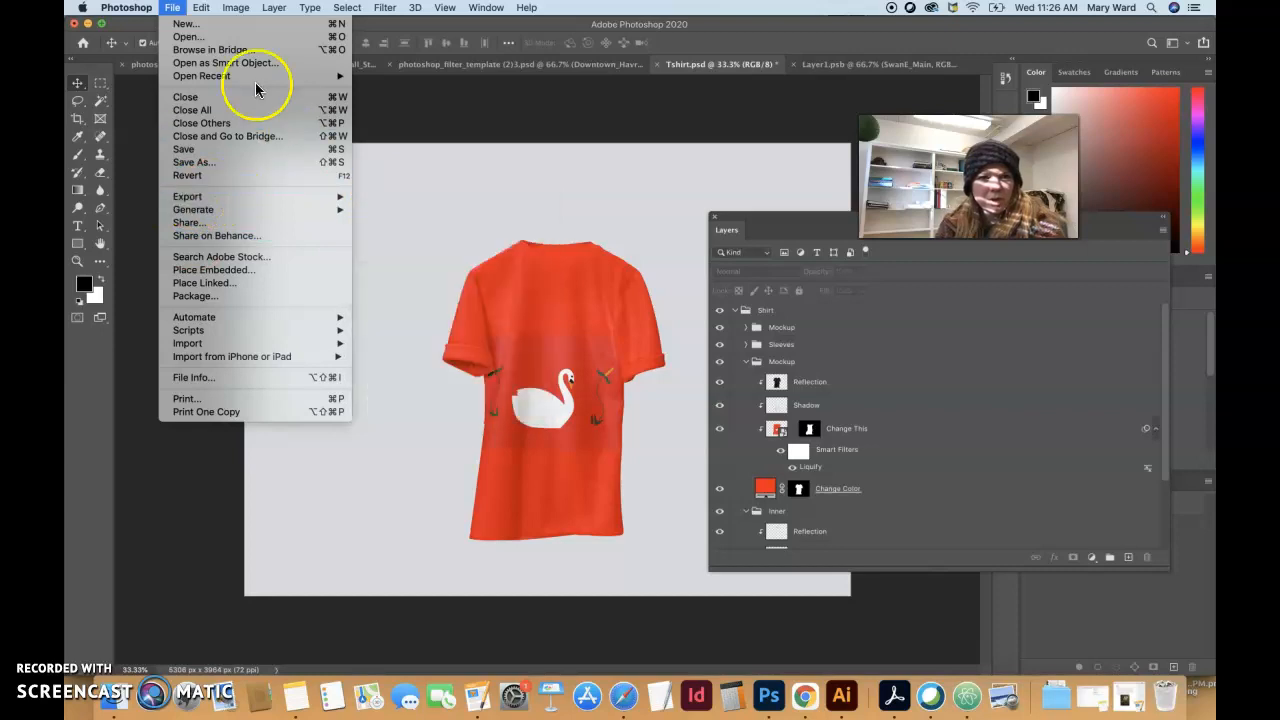
click(228, 162)
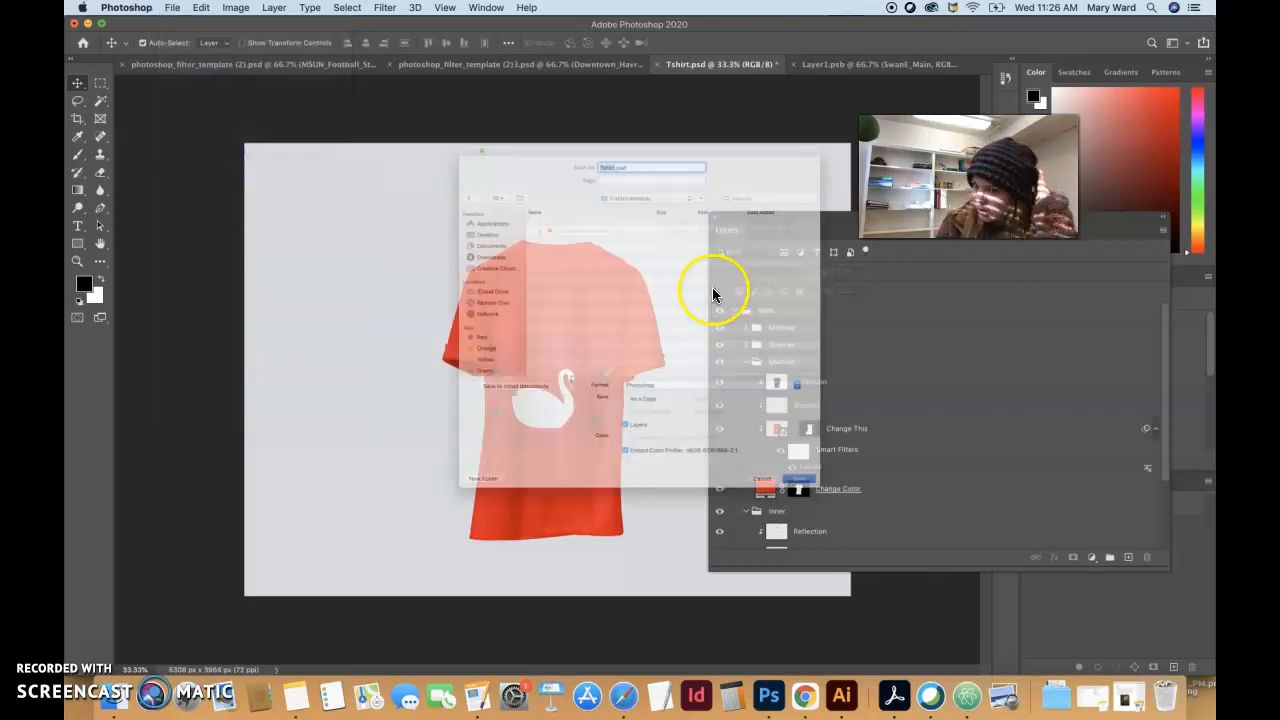
click(668, 427)
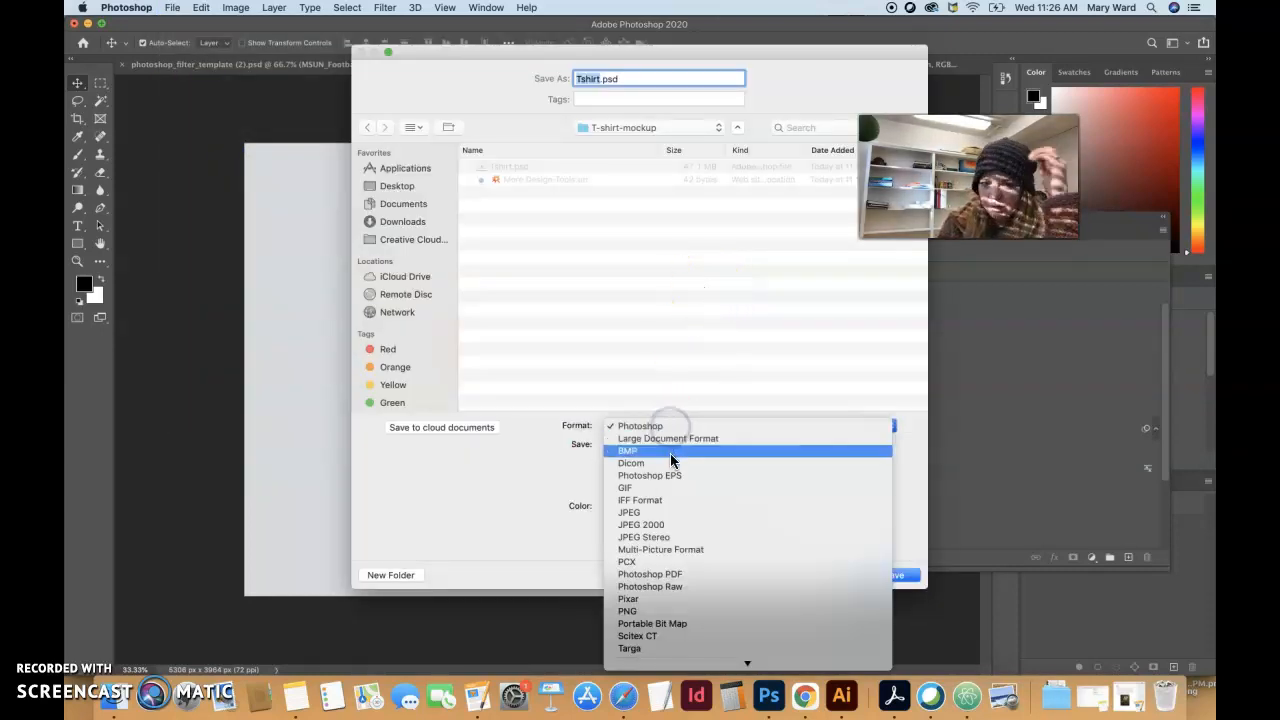
click(671, 512)
click(390, 184)
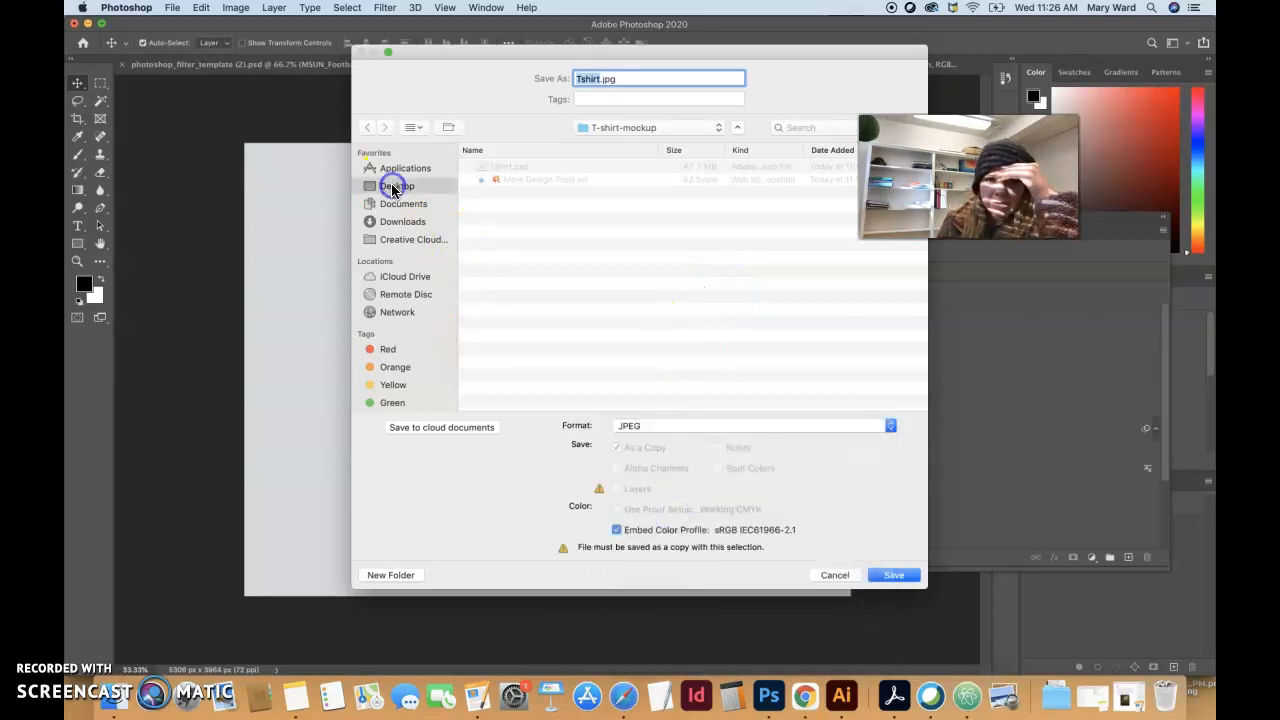
click(892, 577)
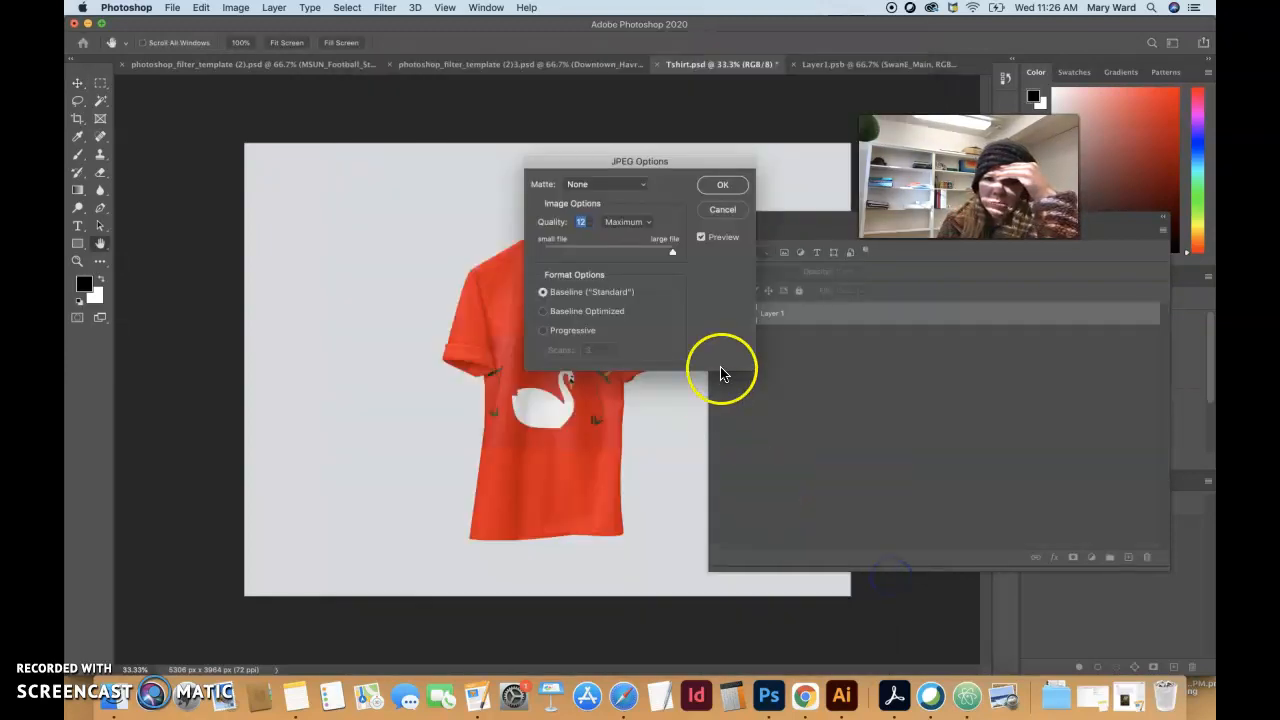
click(715, 190)
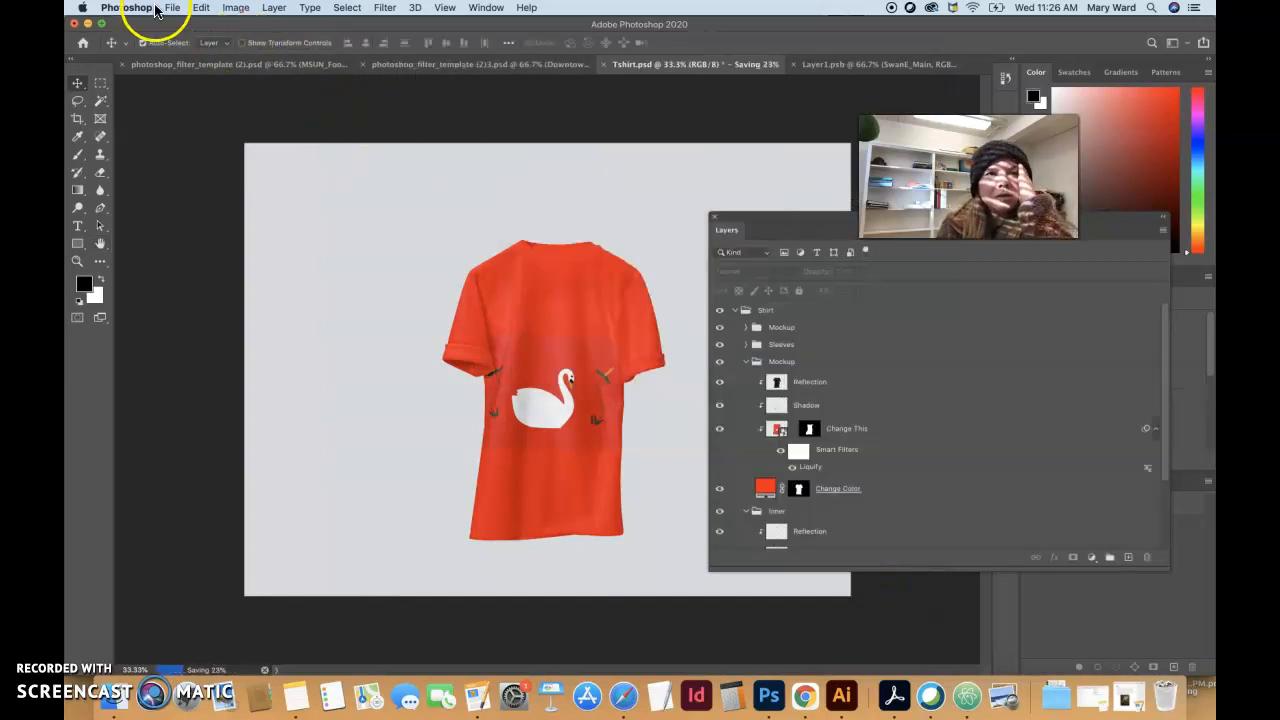
Save another JPEG copy, Tshirt.jpg, in the T-shirt-mockup folder at maximum quality 12 with no matte.
click(172, 8)
click(210, 162)
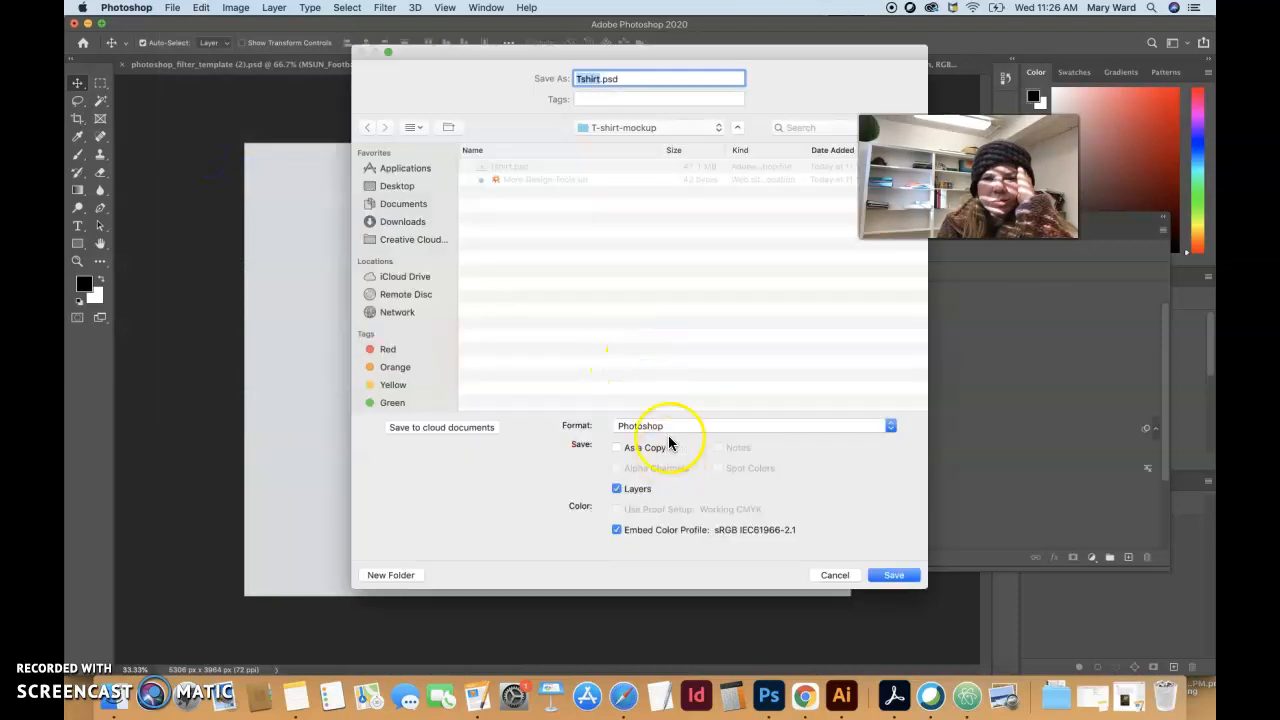
click(665, 427)
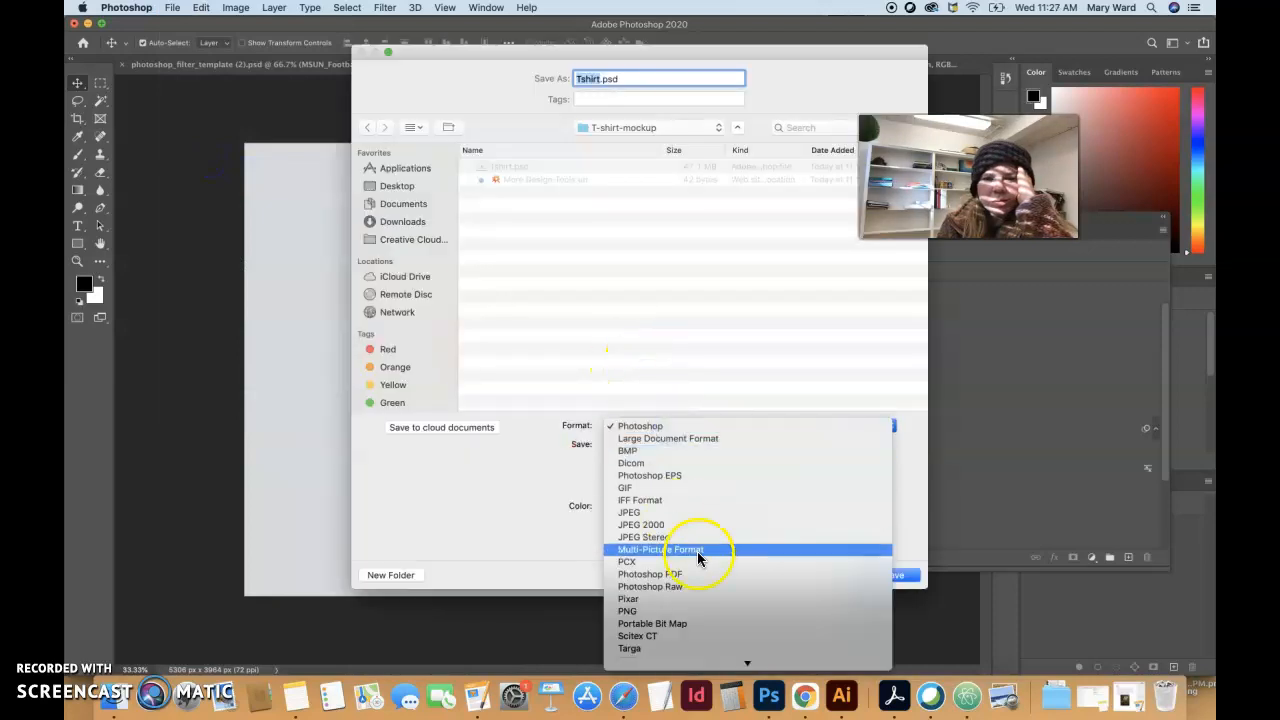
click(690, 513)
click(893, 576)
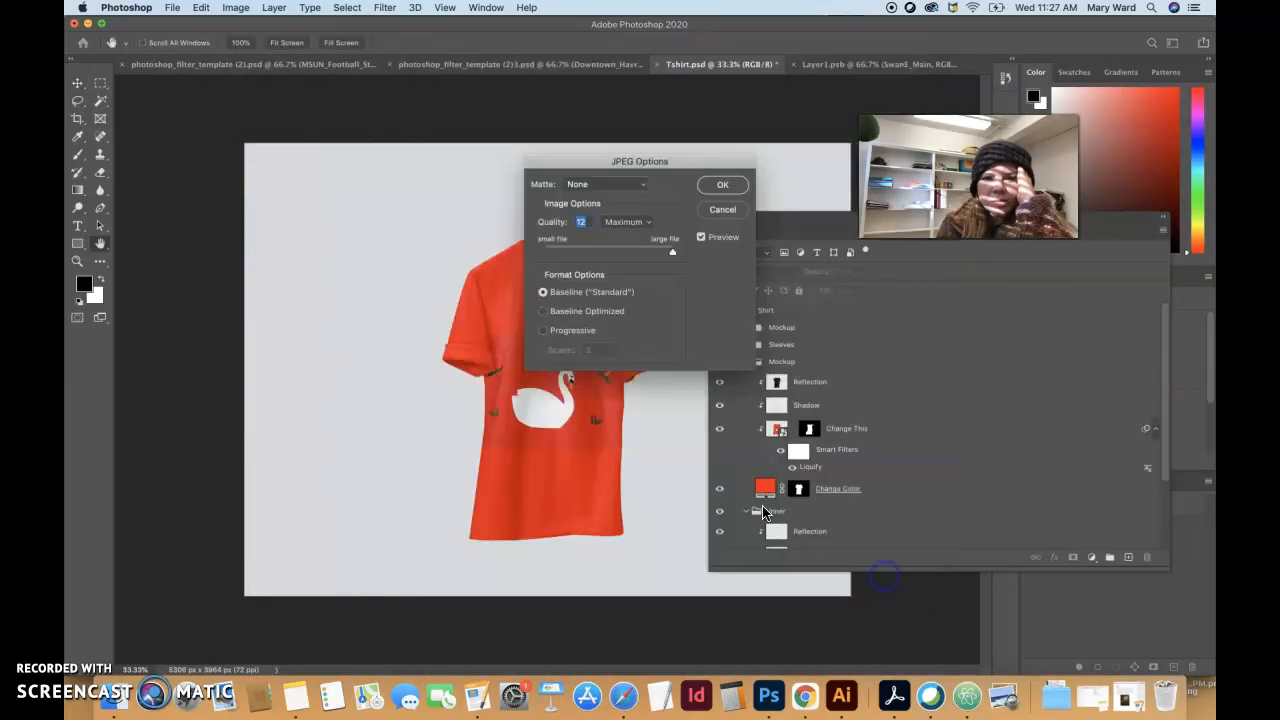
click(603, 184)
click(603, 184)
click(722, 185)
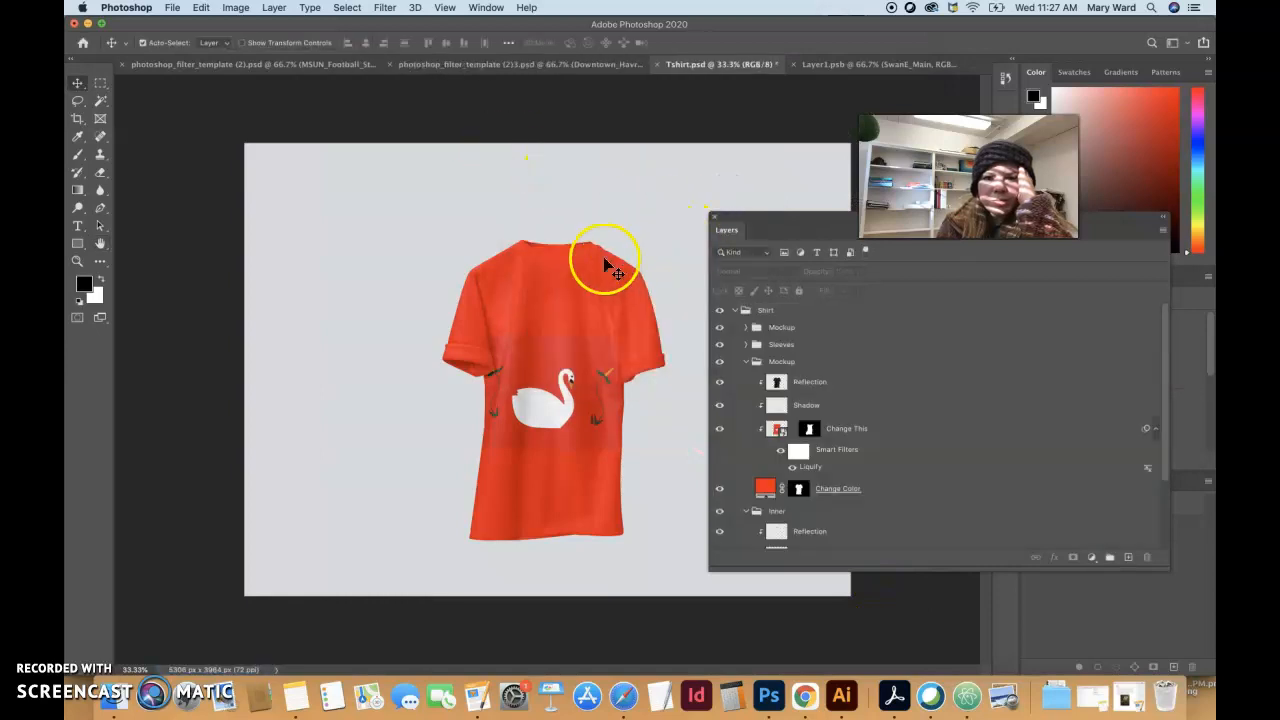
Save the layered mockup as Tshirt.psd on the Desktop in Photoshop format with Maximize Compatibility on.
click(173, 8)
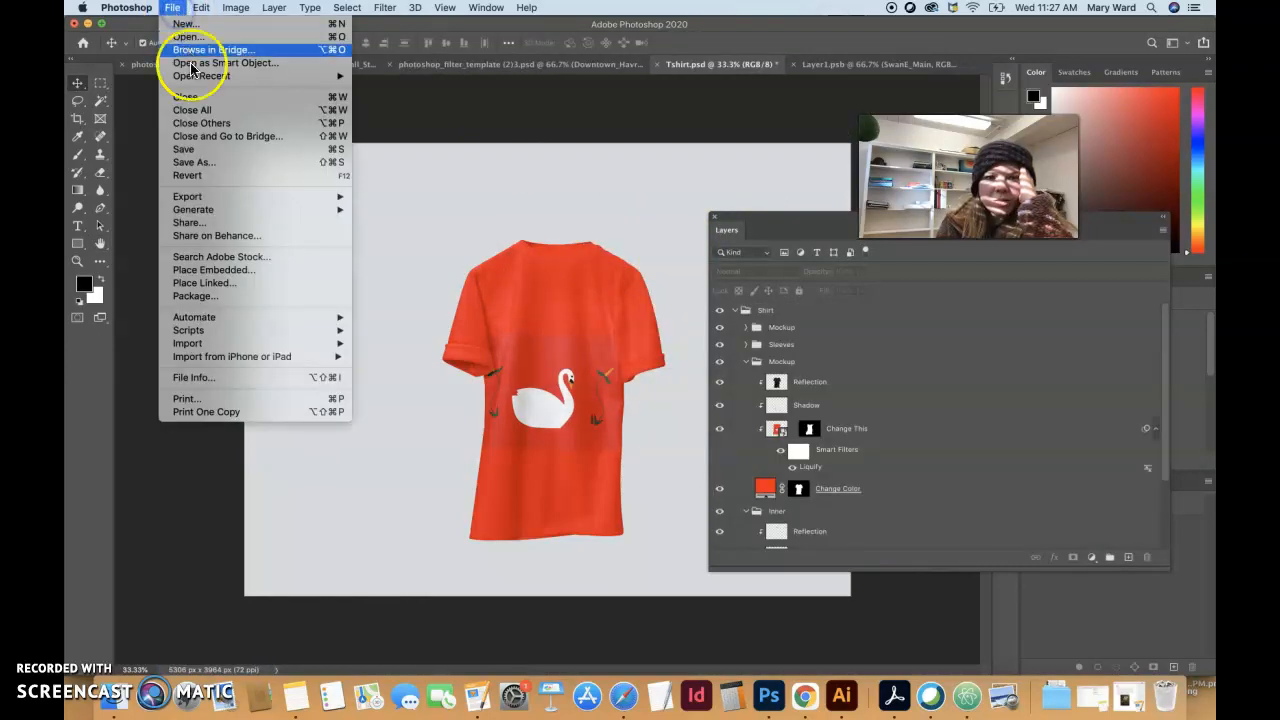
click(205, 163)
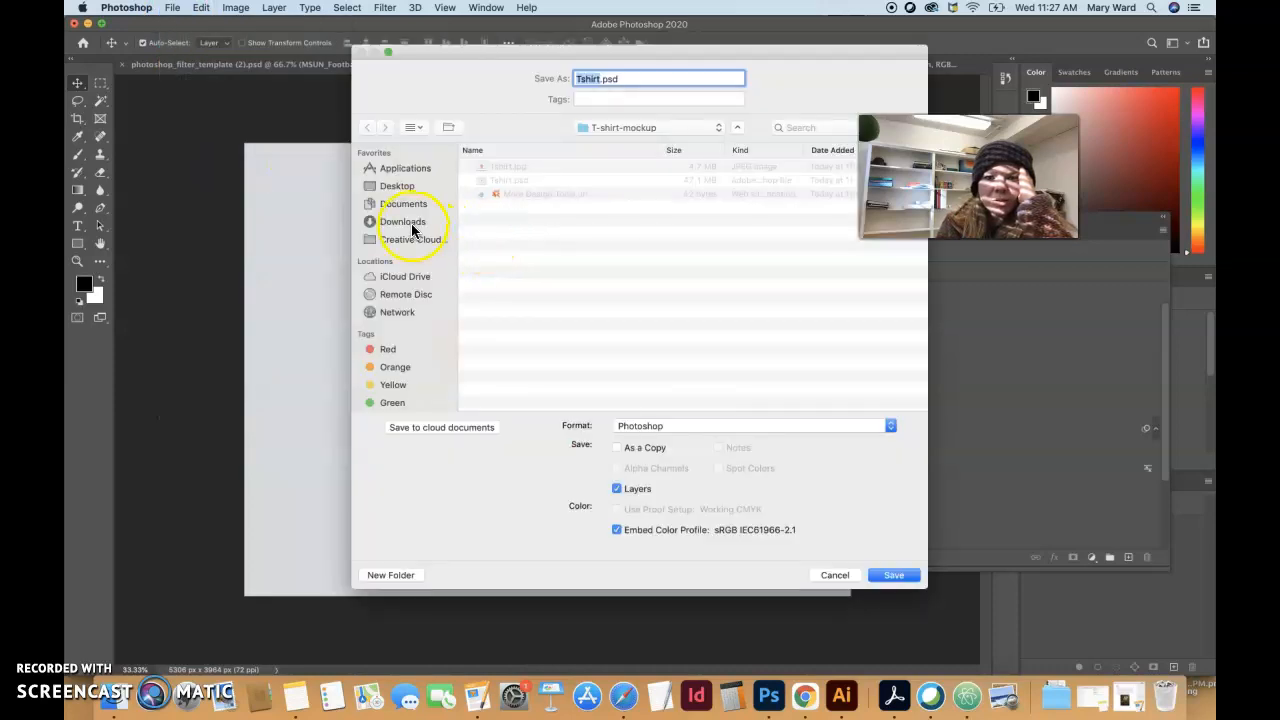
click(397, 187)
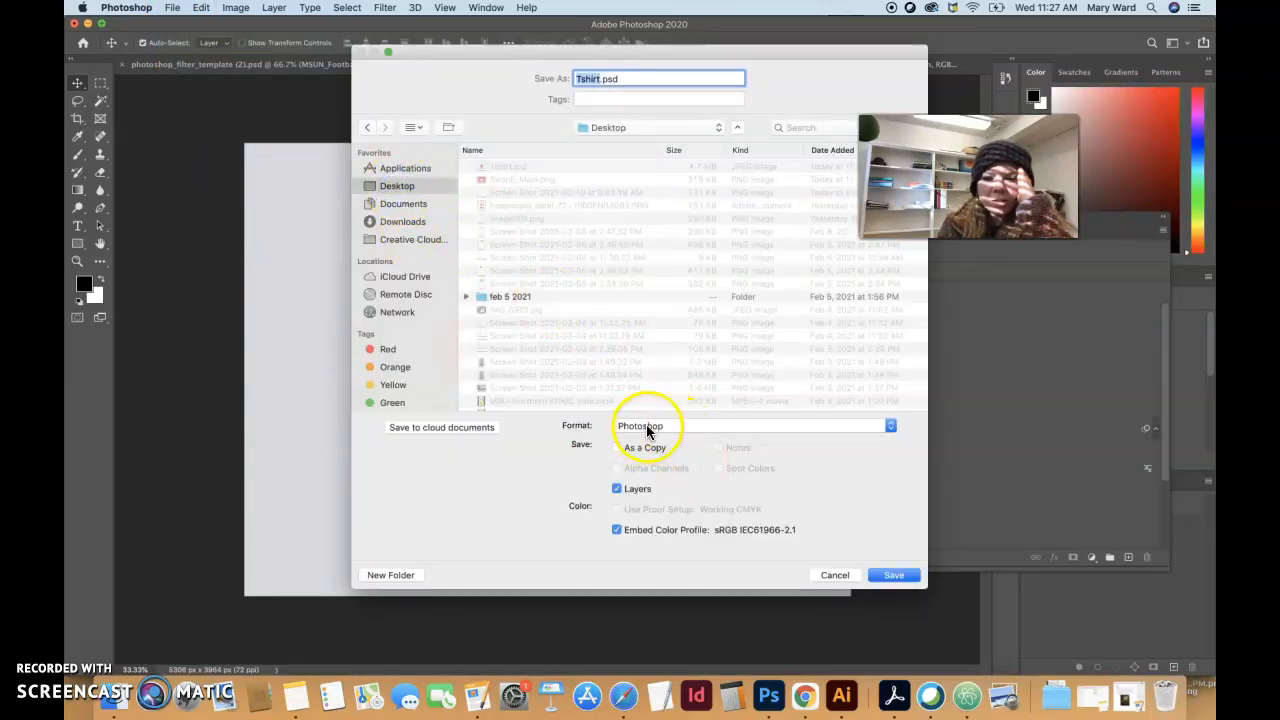
click(893, 576)
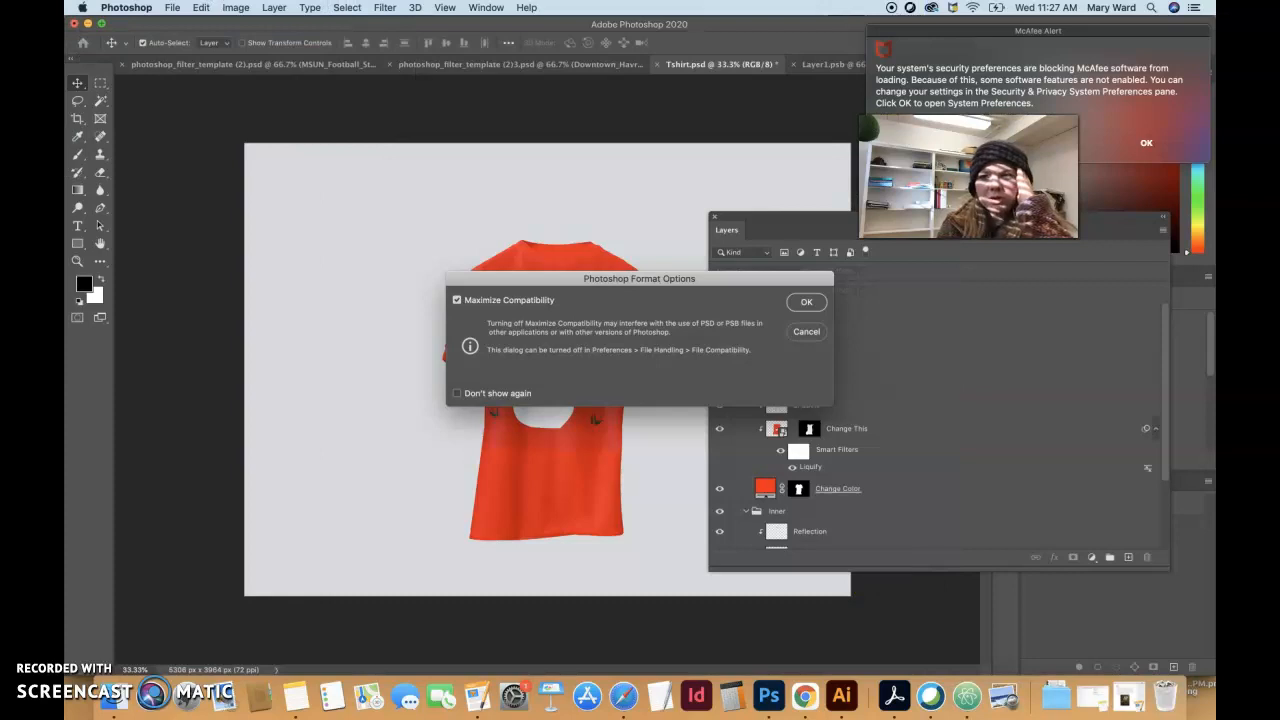
click(806, 301)
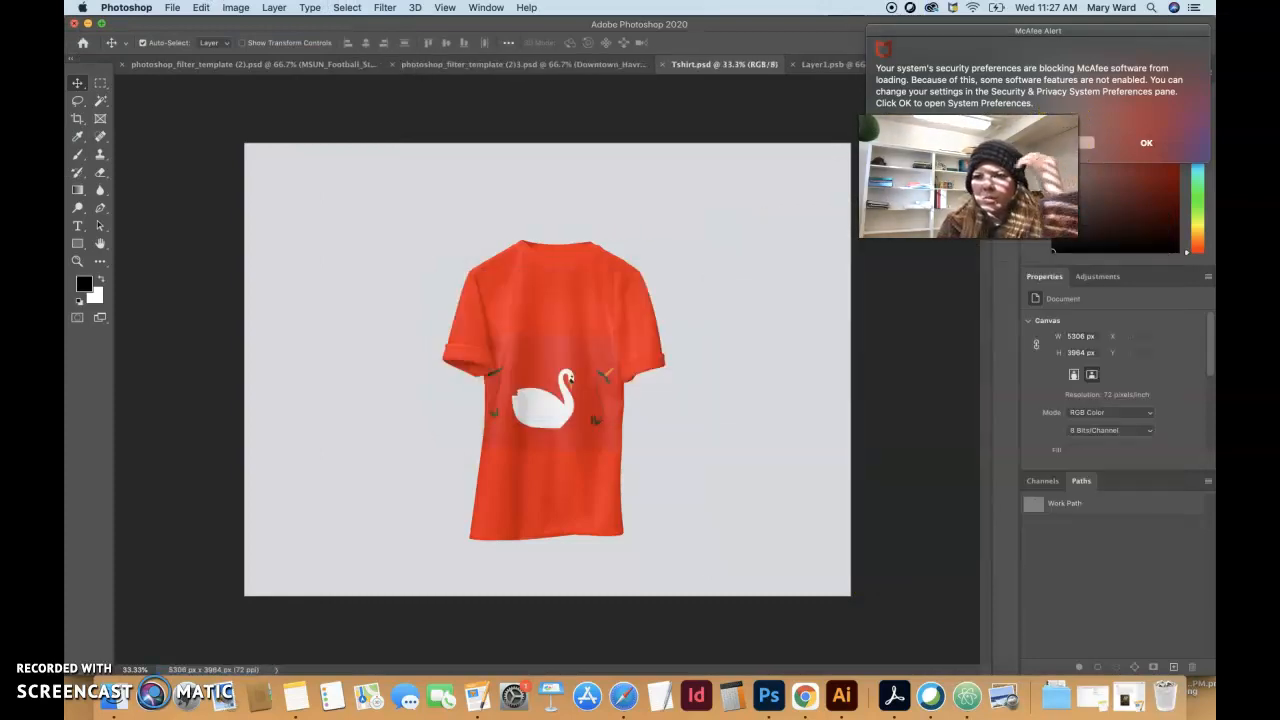